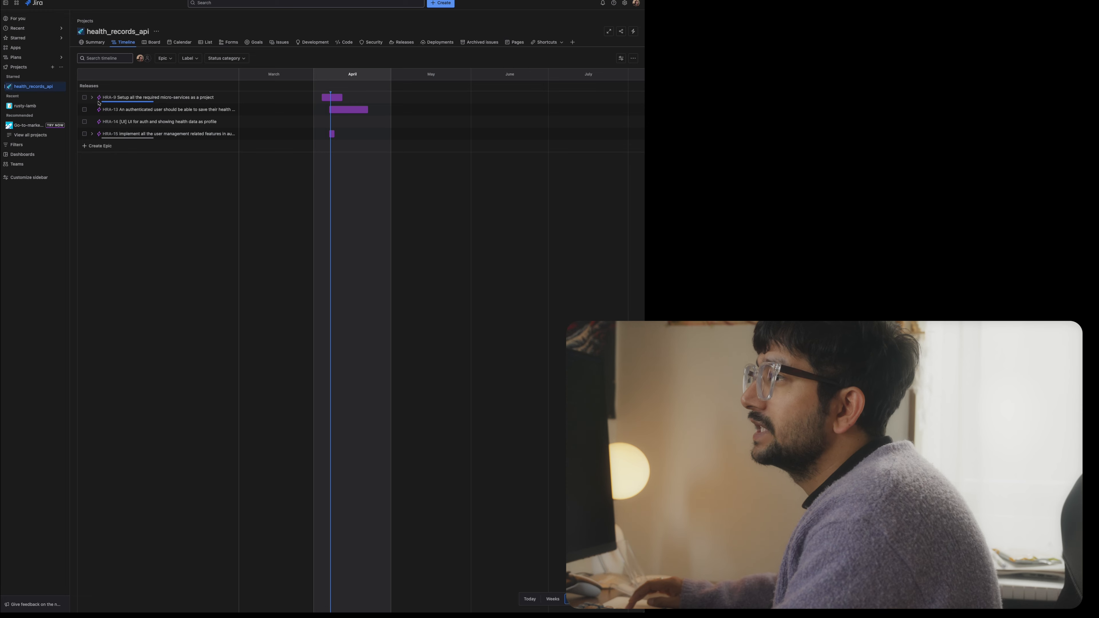
Step: Expand the micro-services setup epic HRA-9 and the user management epic HRA-15 in the timeline to view their child issues
left_click(93, 98)
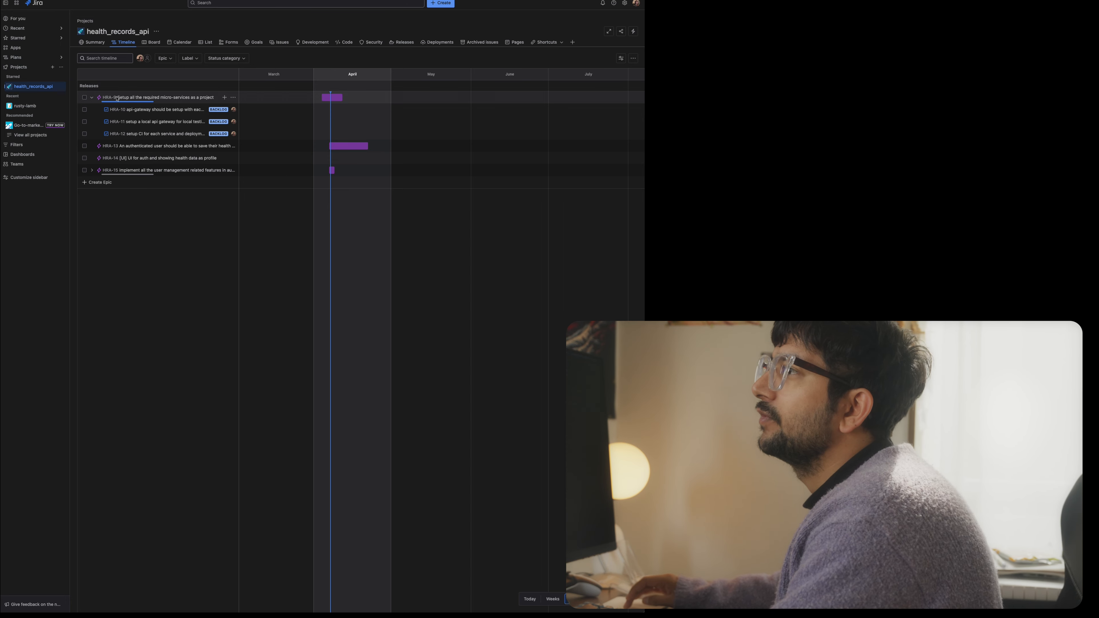
left_click(169, 60)
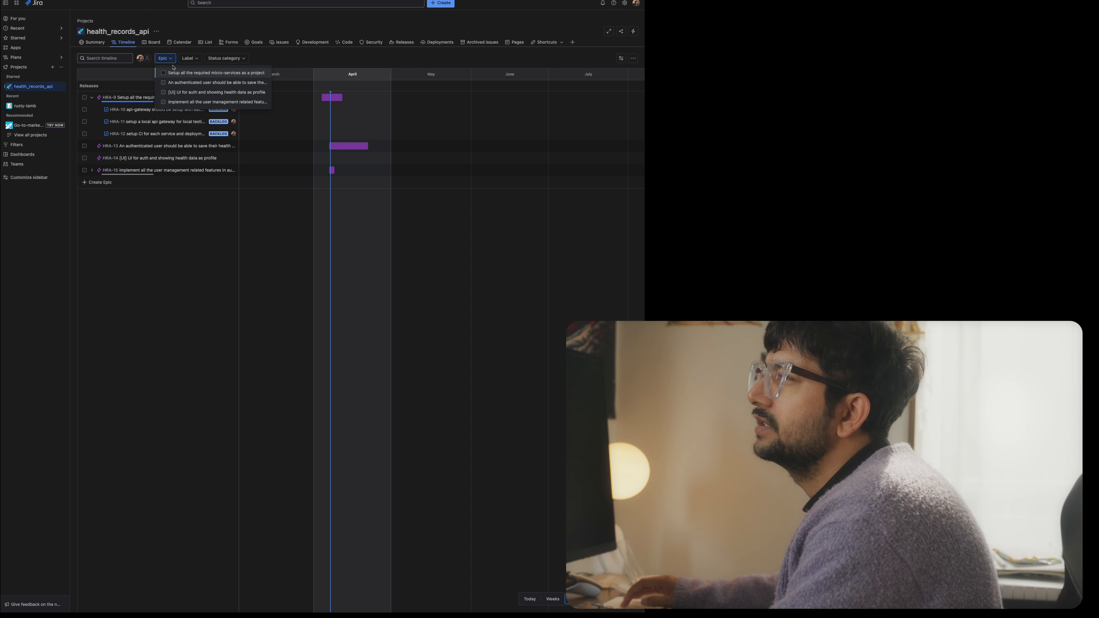
left_click(171, 60)
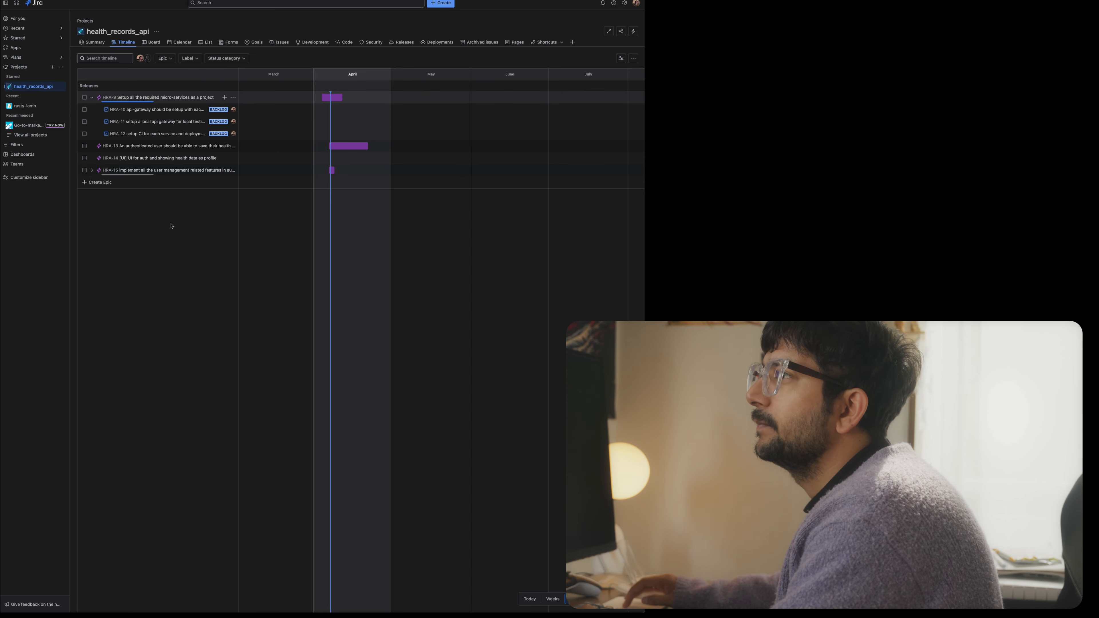
mouse_move(124, 102)
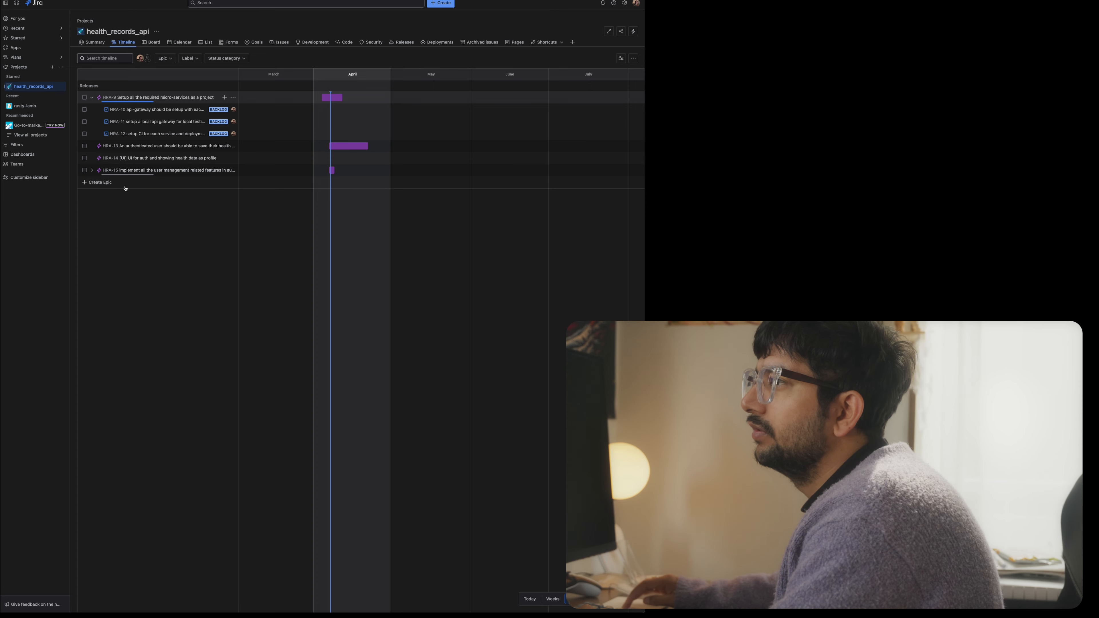
left_click(97, 182)
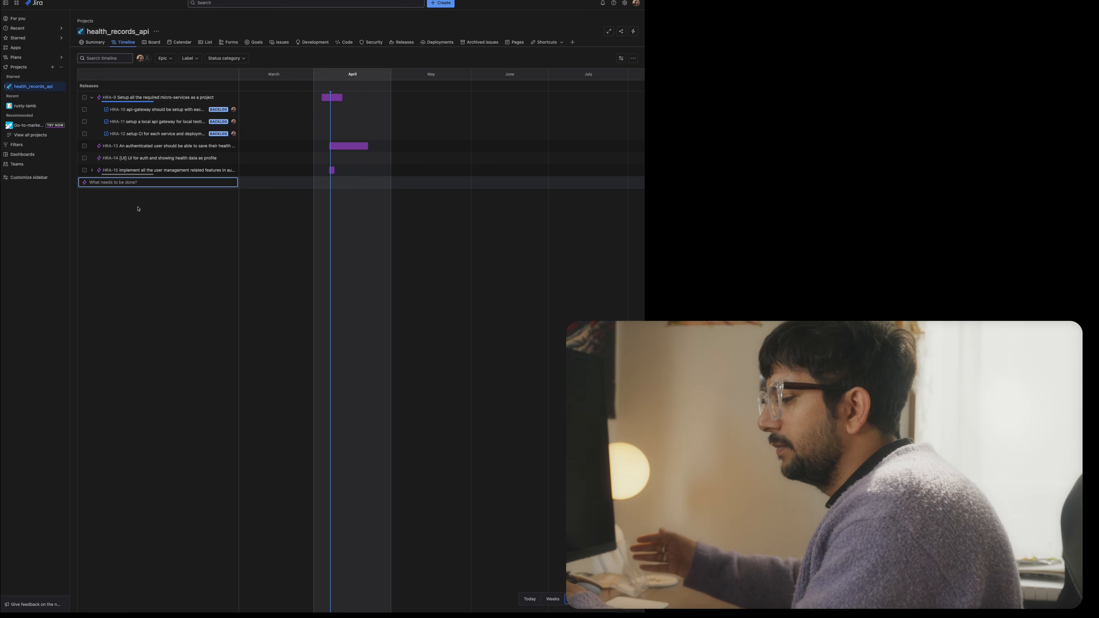
key("Escape")
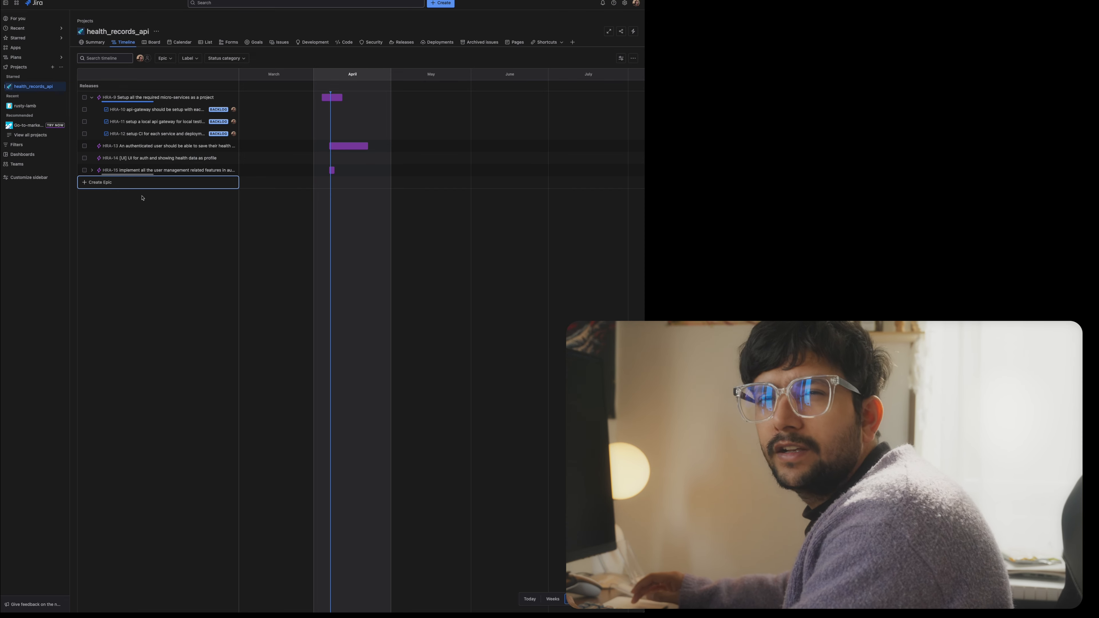
left_click(92, 170)
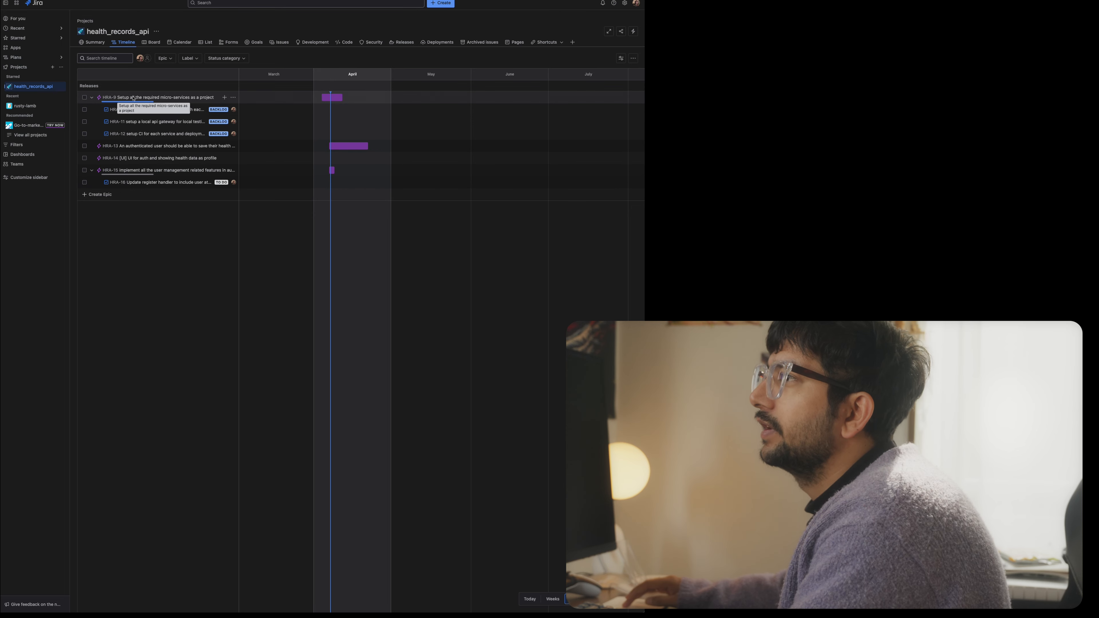
Step: Review the details of epic HRA-9 and its child issue "api-gateway should be setup with each micro-service"
left_click(147, 98)
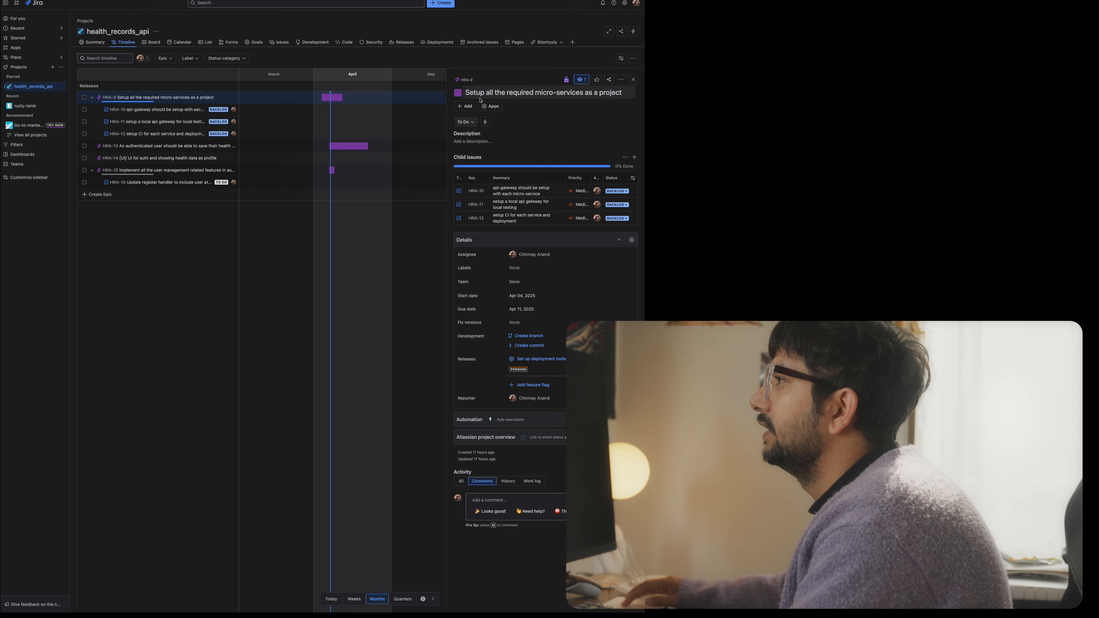
mouse_move(330, 100)
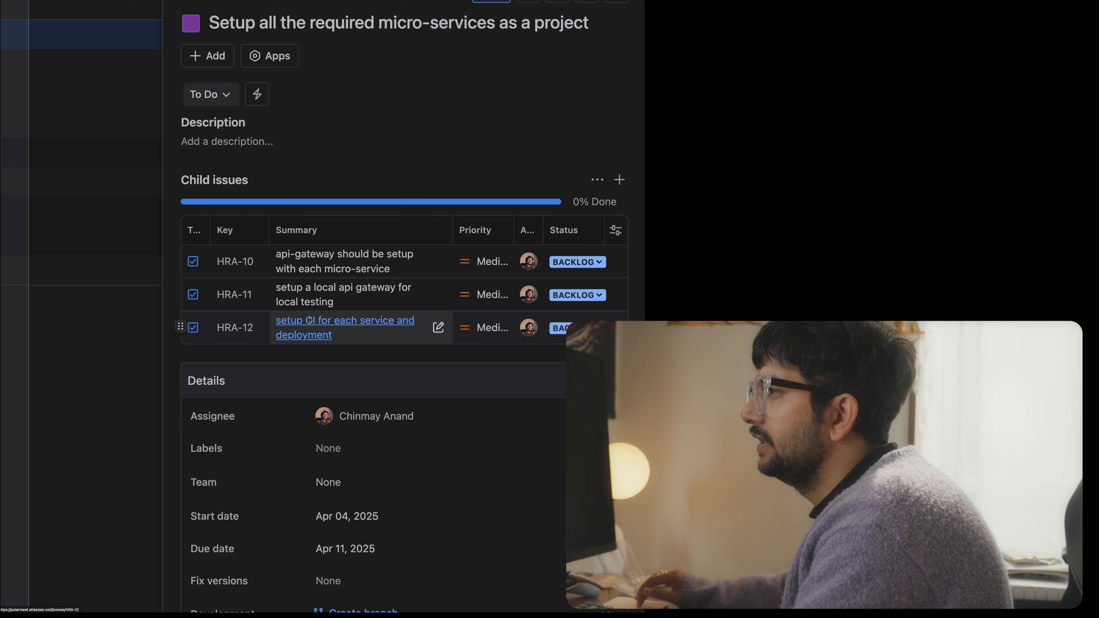
left_click(362, 259)
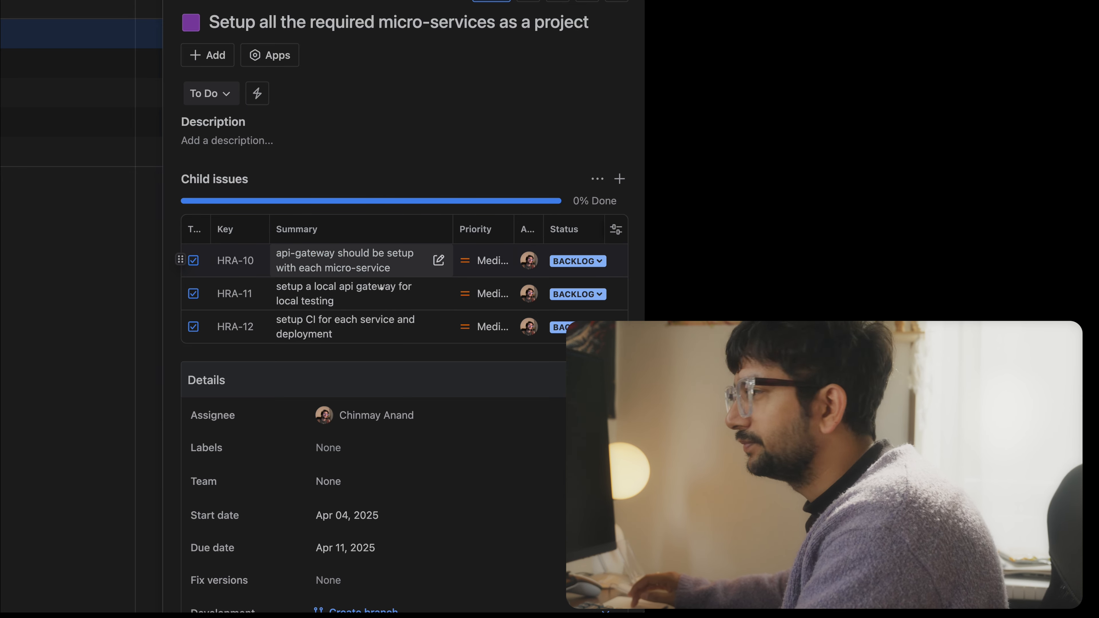
left_click(333, 258)
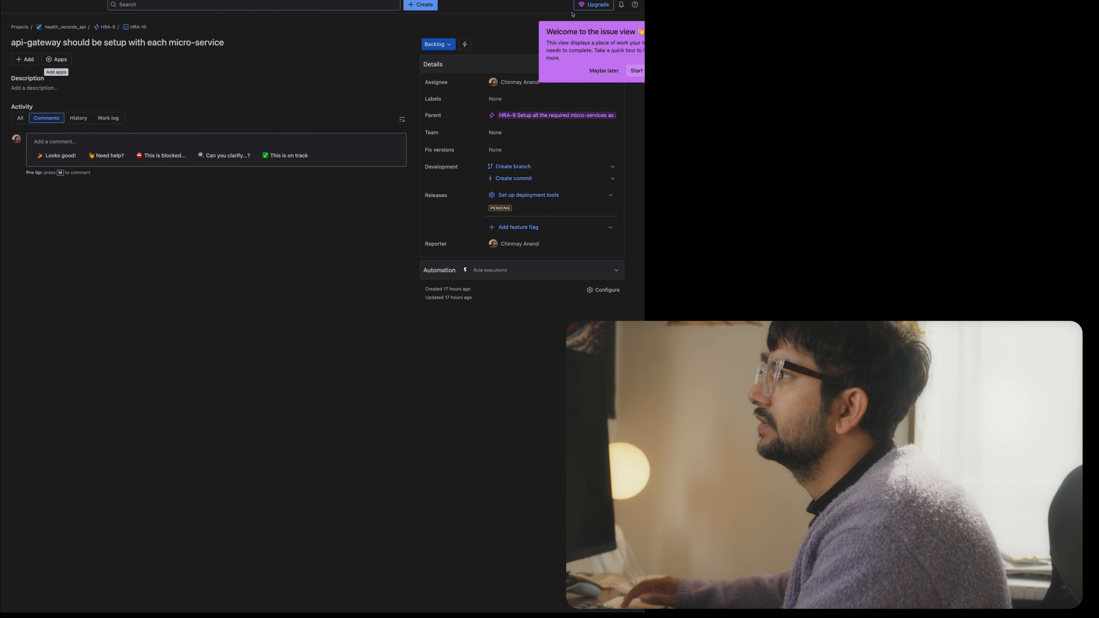
scroll(339, 255, "left", 4)
scroll(339, 255, "left", 5)
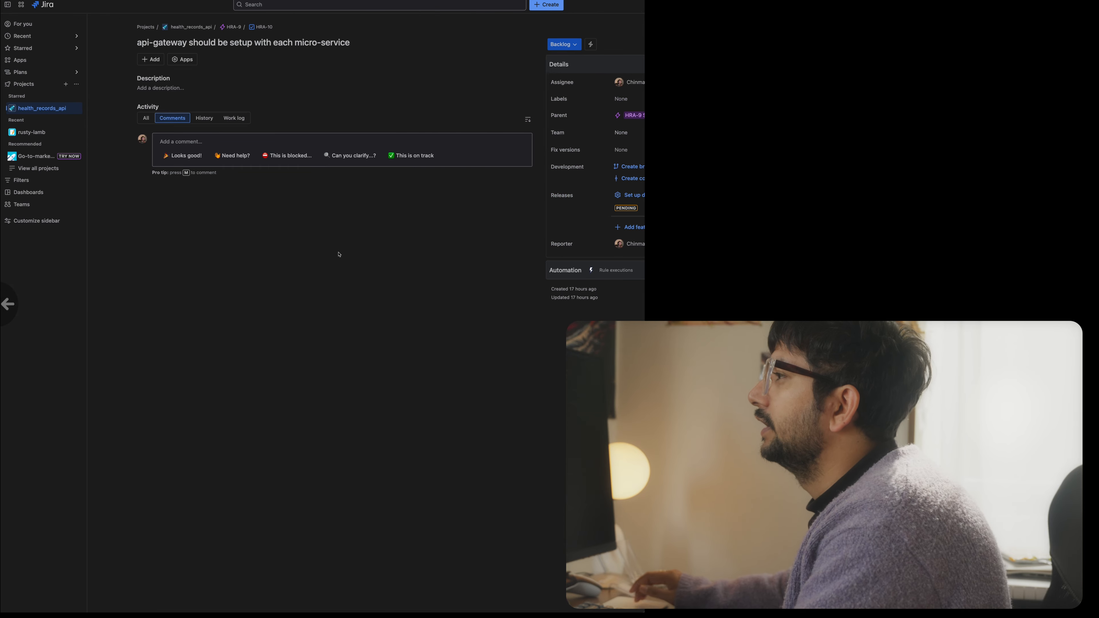
scroll(359, 296, "down", 5)
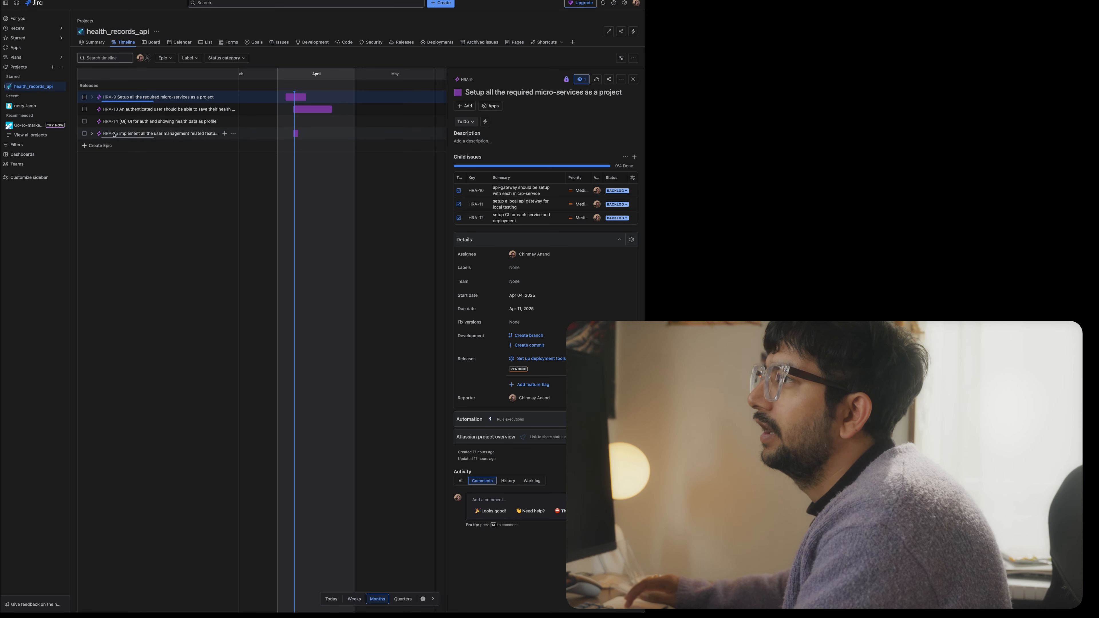
Step: Open the epic "An authenticated user should be able to save their health data" and start a new child issue under it
left_click(173, 111)
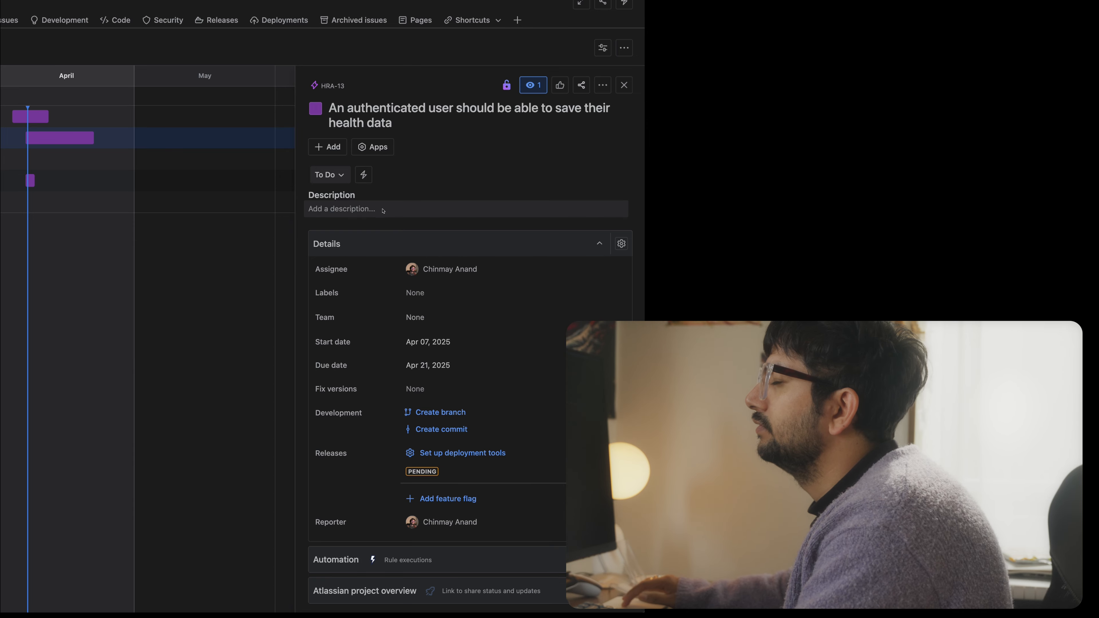
scroll(313, 221, "left", 6)
scroll(313, 221, "right", 1)
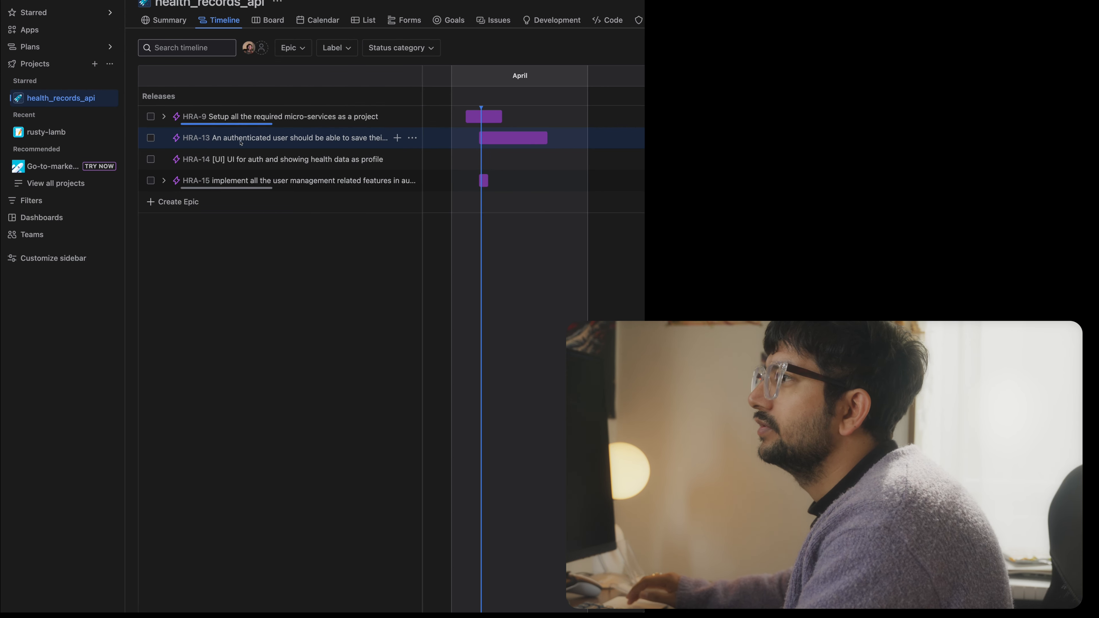
left_click(222, 144)
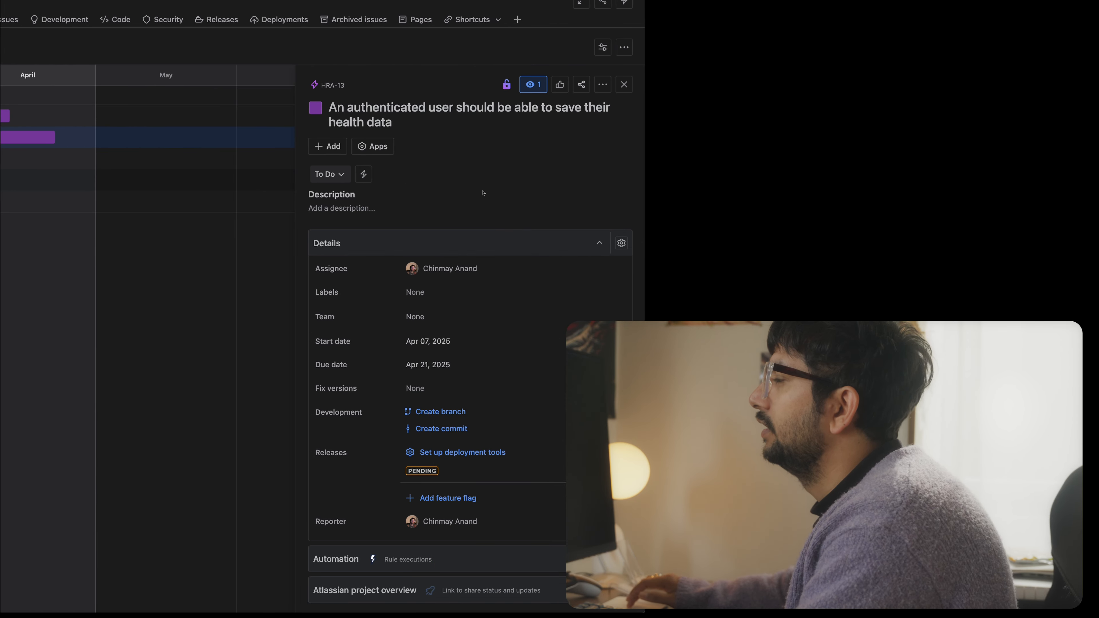
left_click(328, 147)
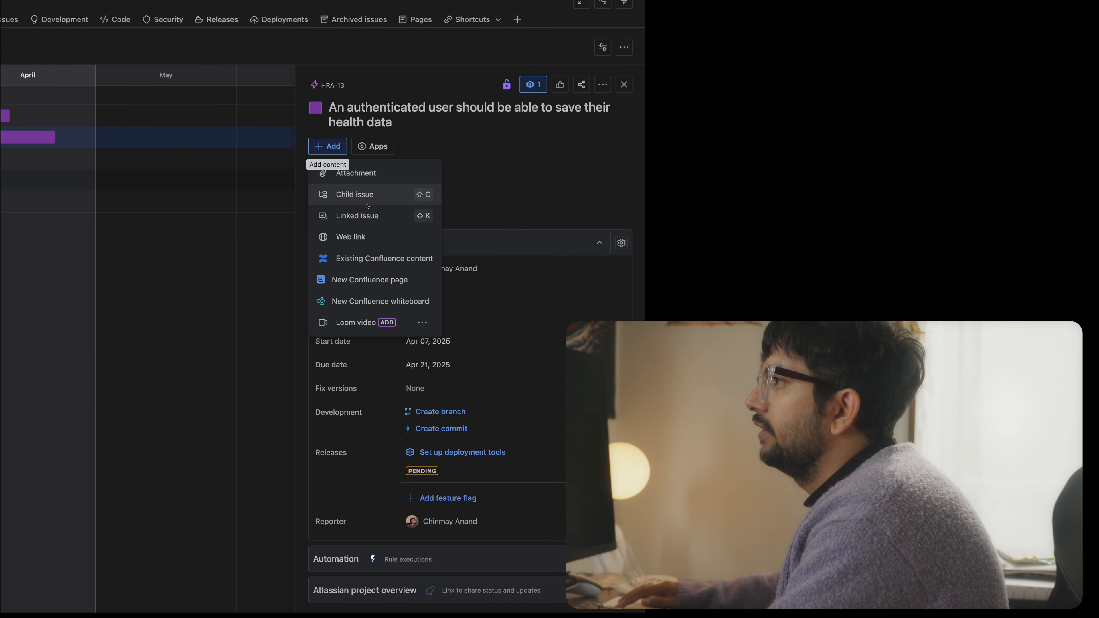
left_click(430, 200)
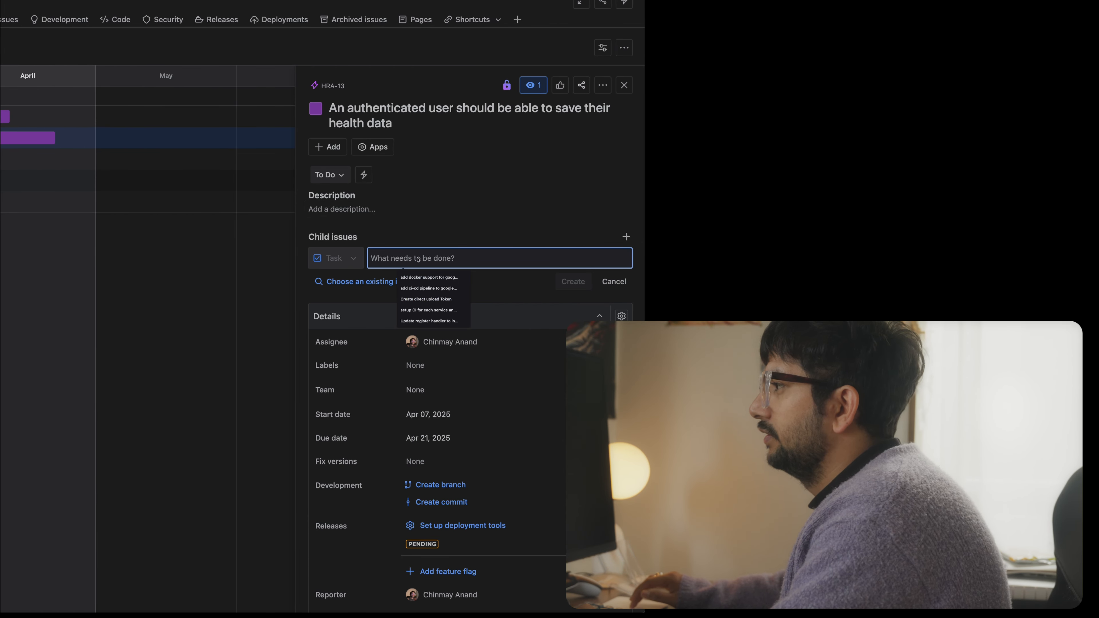
type("fddf")
key("BackSpace")
key("BackSpace")
key("BackSpace")
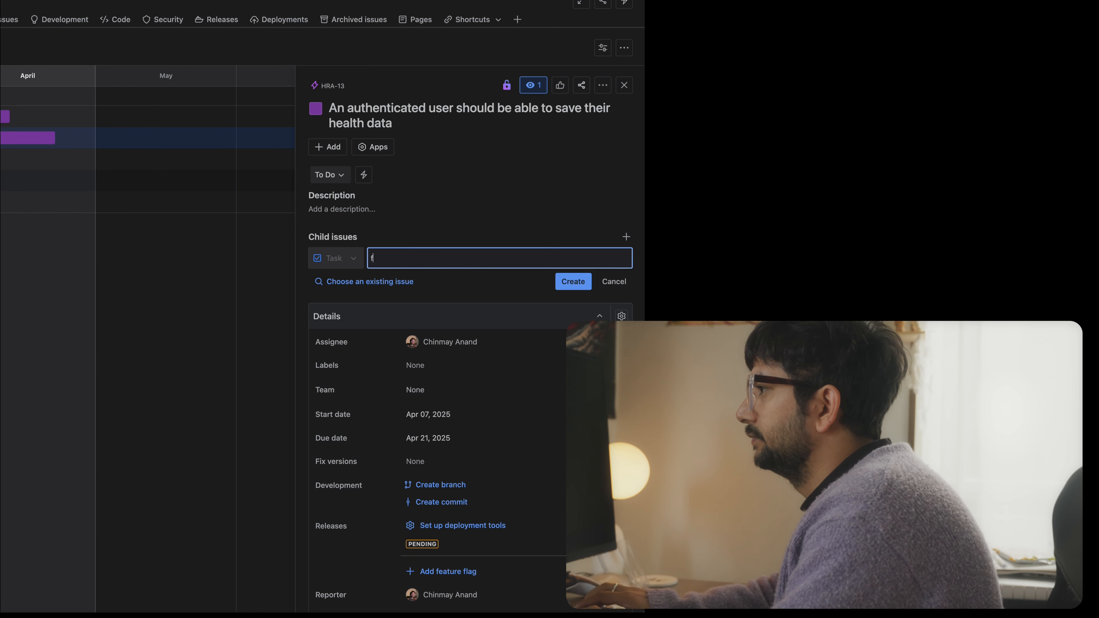
key("BackSpace")
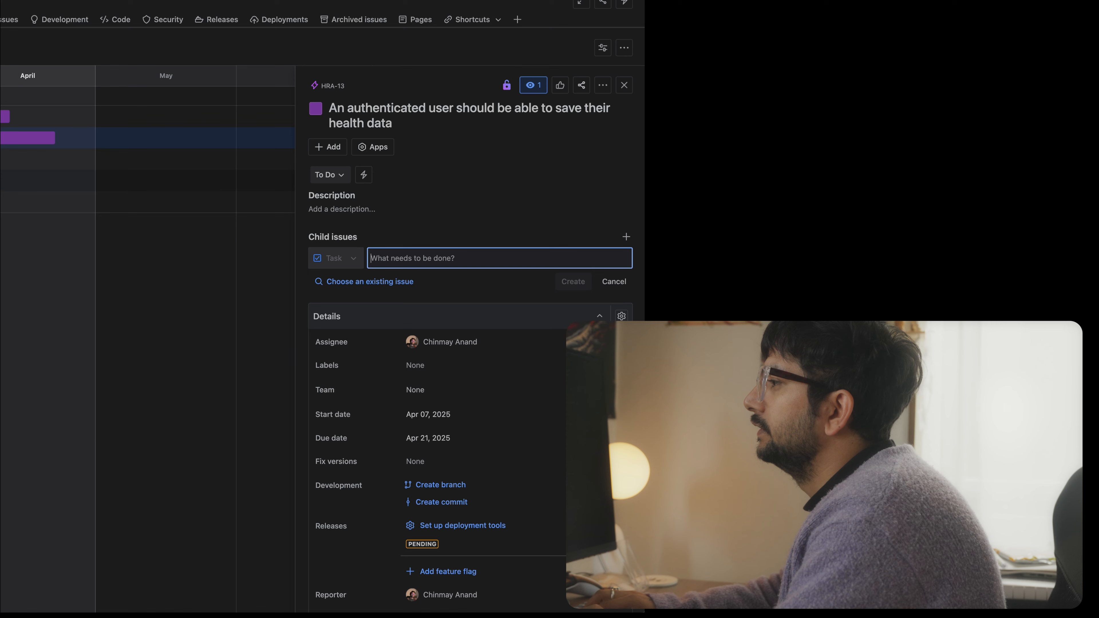
type("A")
key("BackSpace")
type("Afrter")
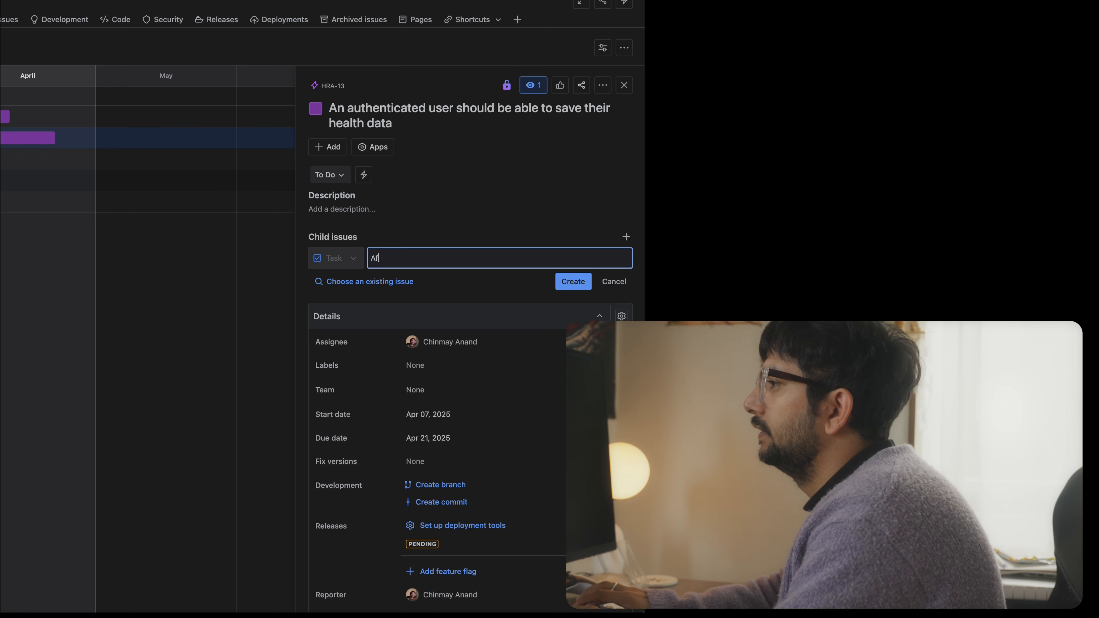
key("BackSpace")
key("BackSpace")
key("BackSpace")
key("BackSpace")
key("BackSpace")
key("BackSpace")
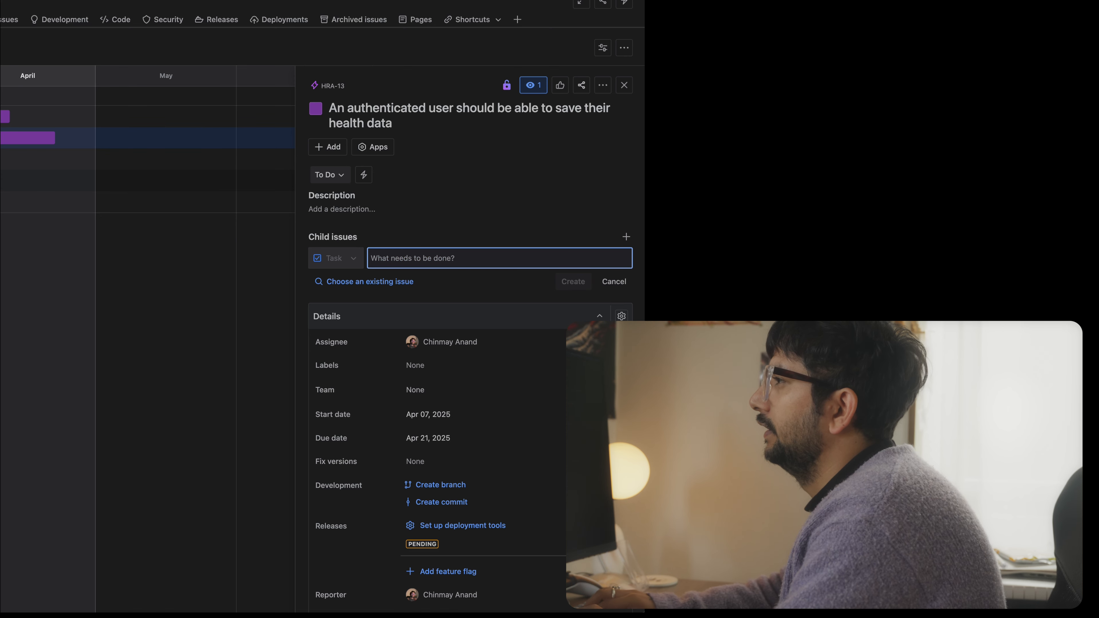
type("s")
key("BackSpace")
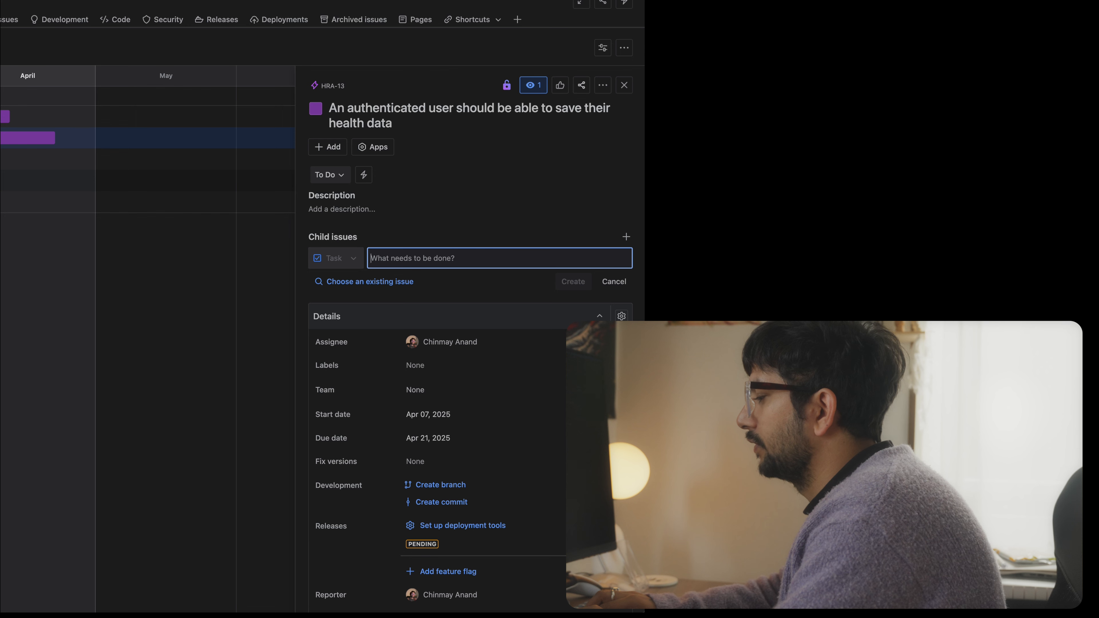
Step: Enter "basic health data information saving API" as the new child issue's summary
type("basic ")
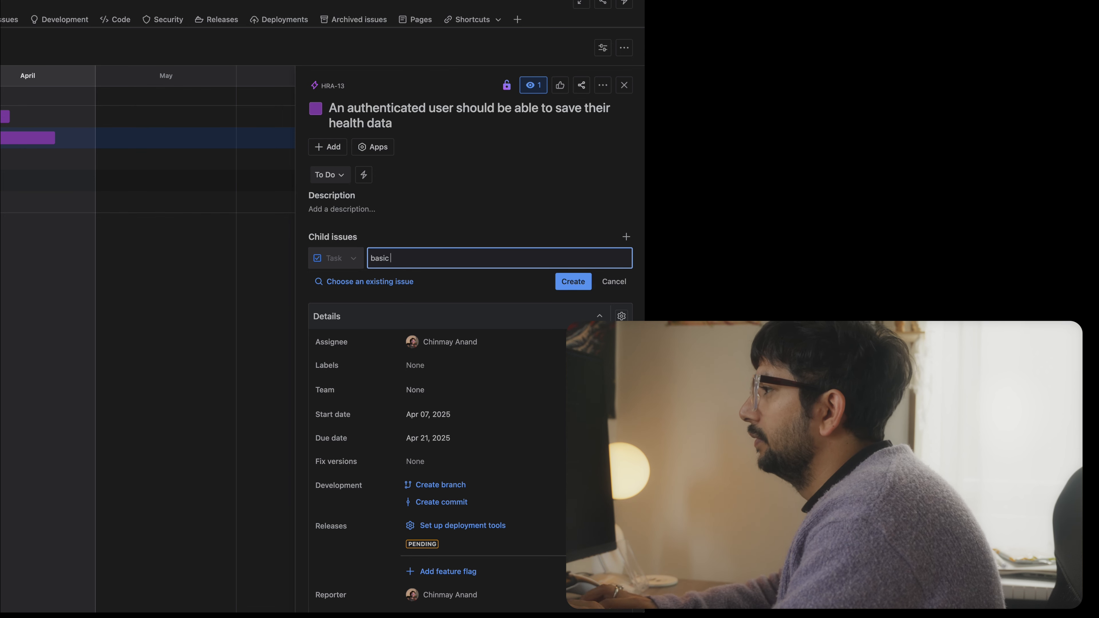
type("health data information ave")
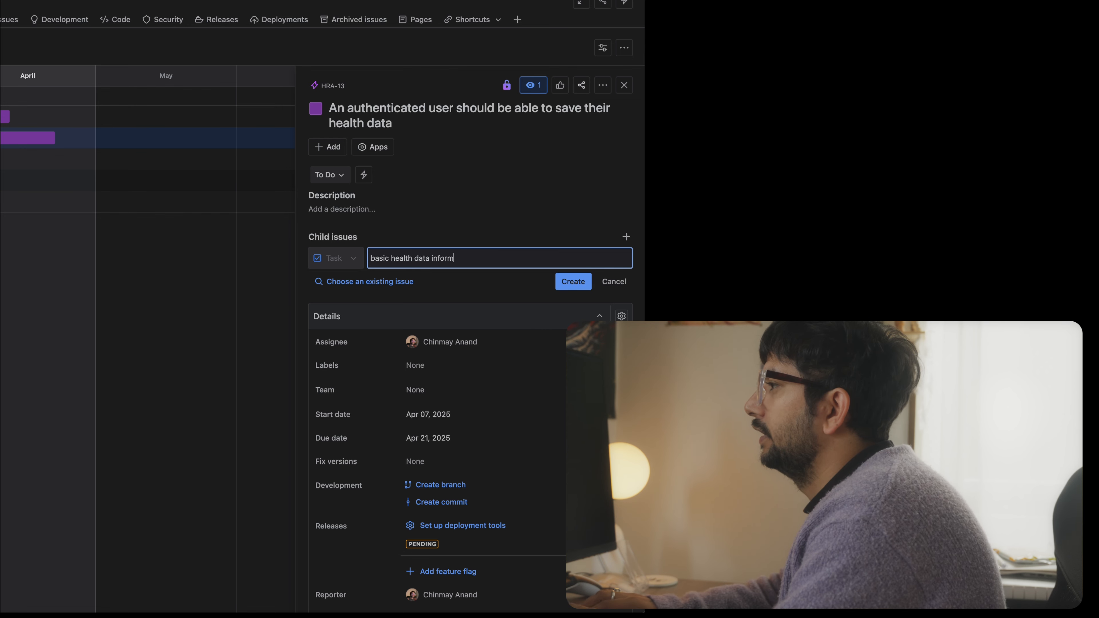
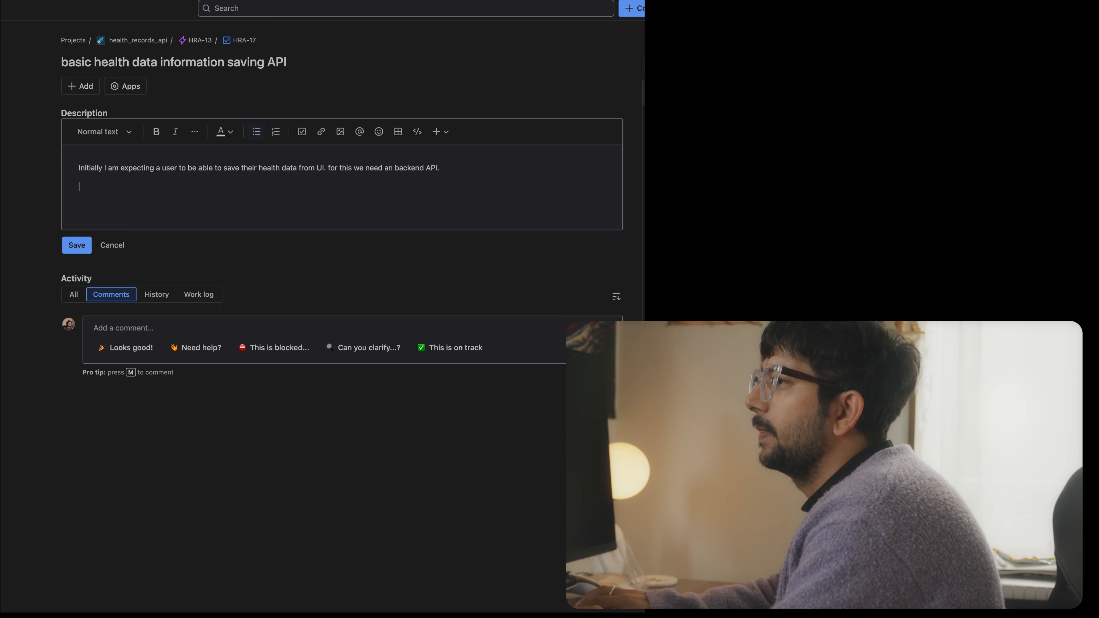
Step: Add the line "Objective of this API" below the introductory sentence in the issue description, with a blank line between them
key("shift+Return")
key("shift+Return")
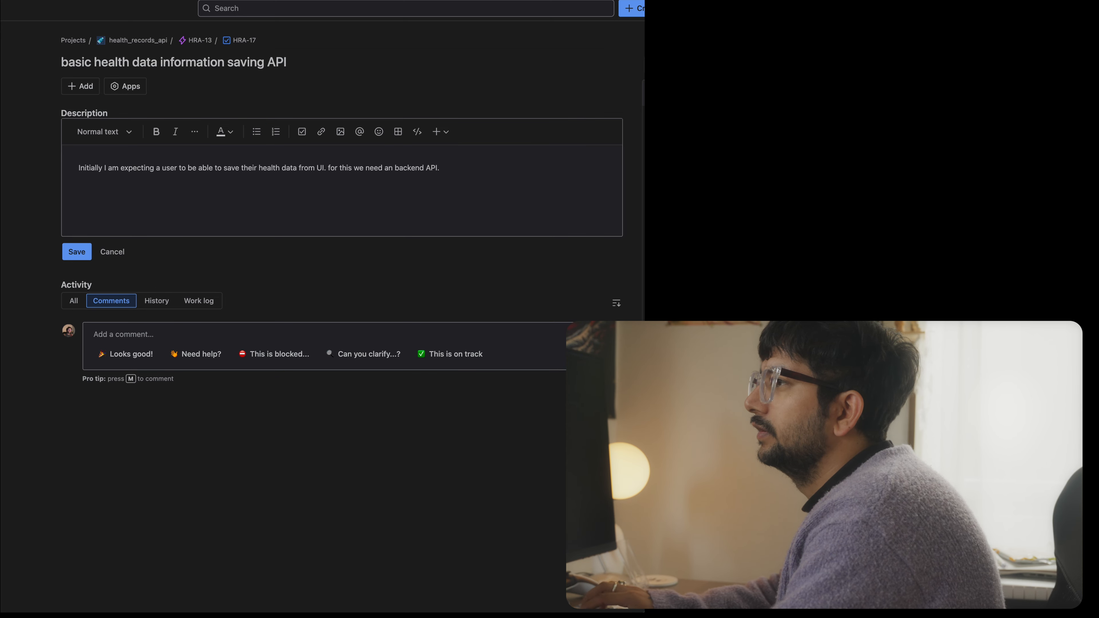
type("Objef")
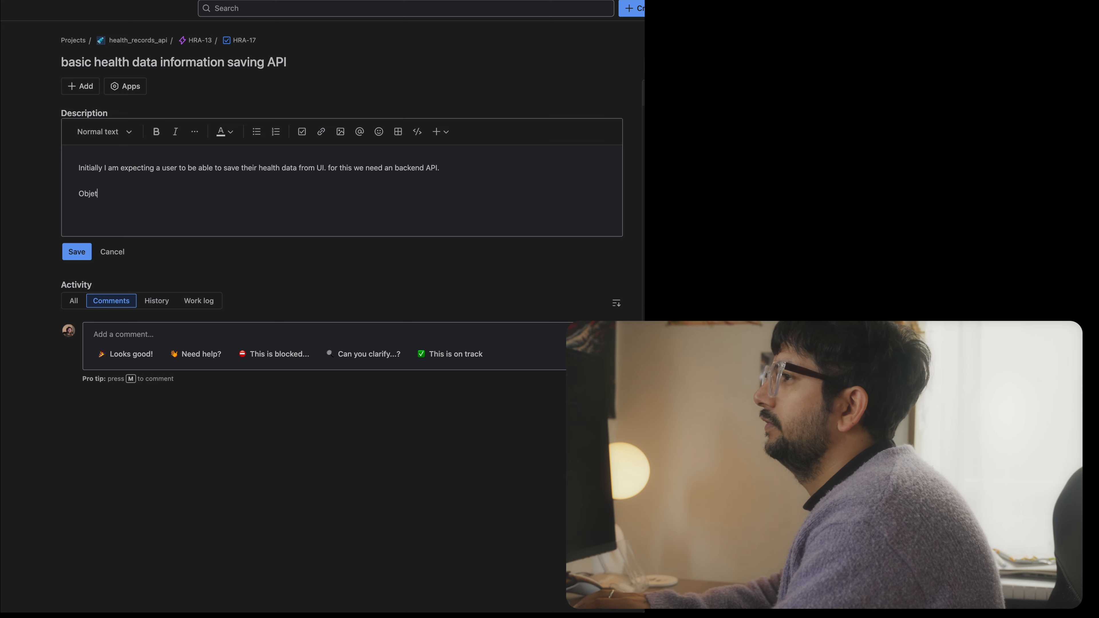
type("ive")
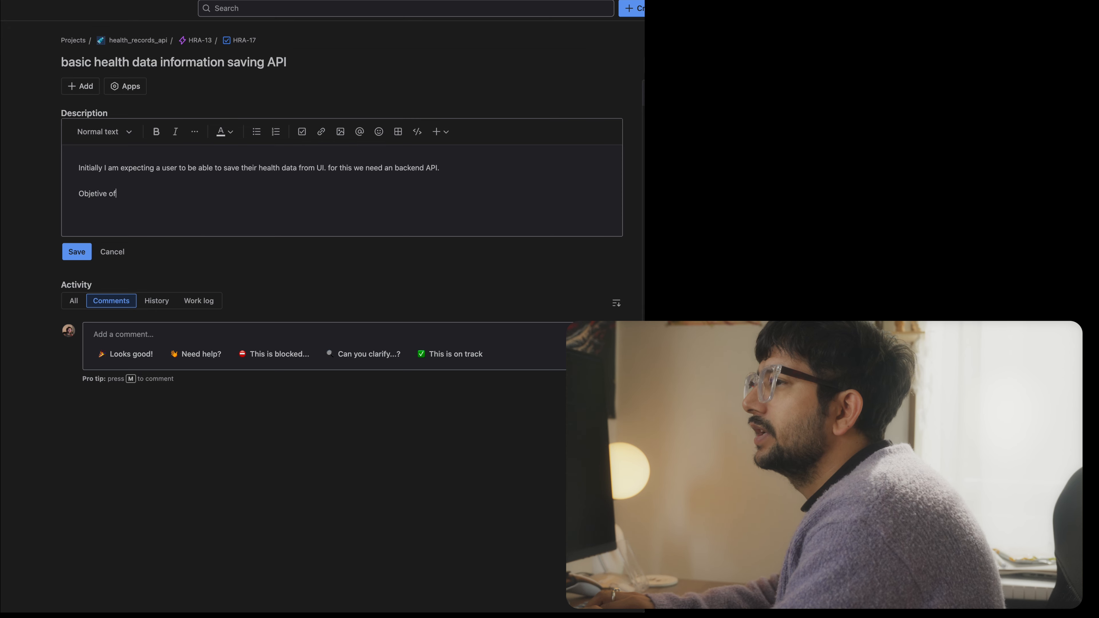
type("of this PIPI")
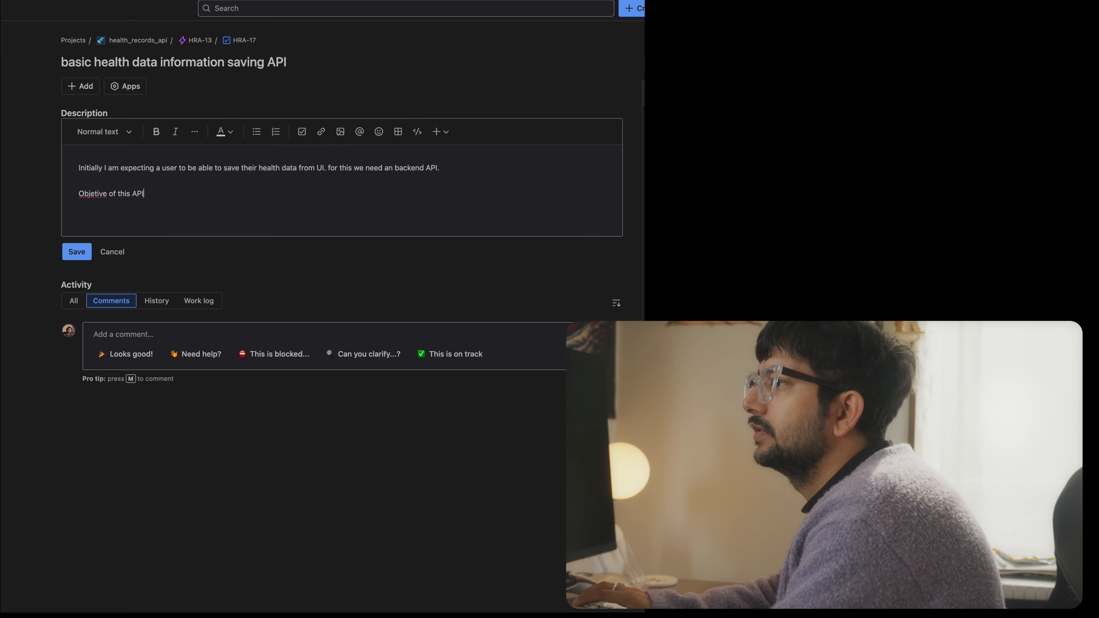
double_click(104, 194)
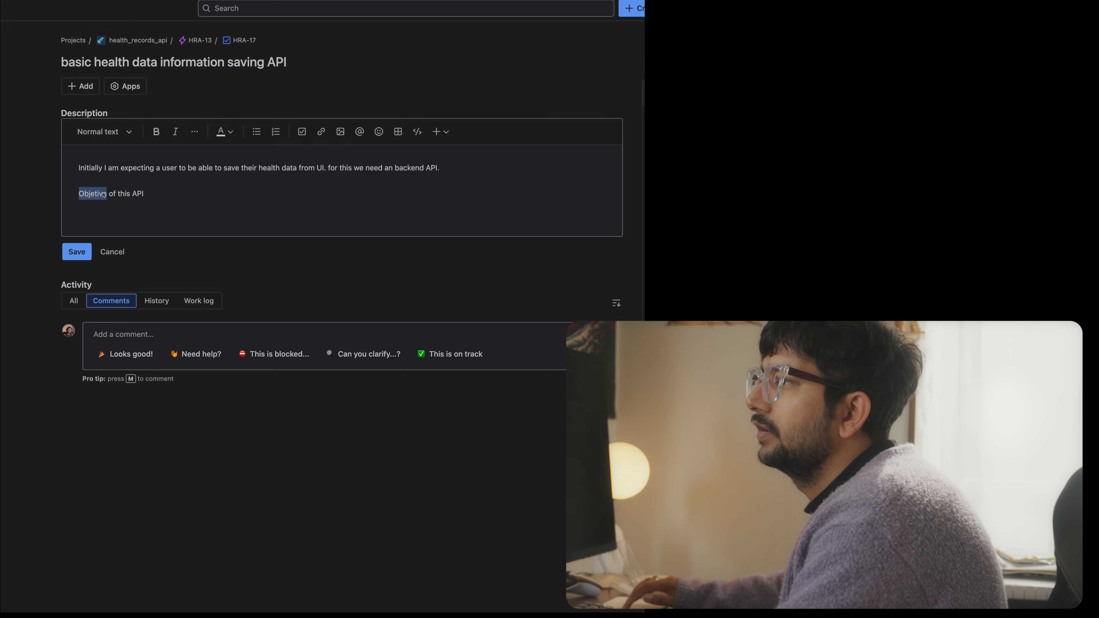
type("Objective")
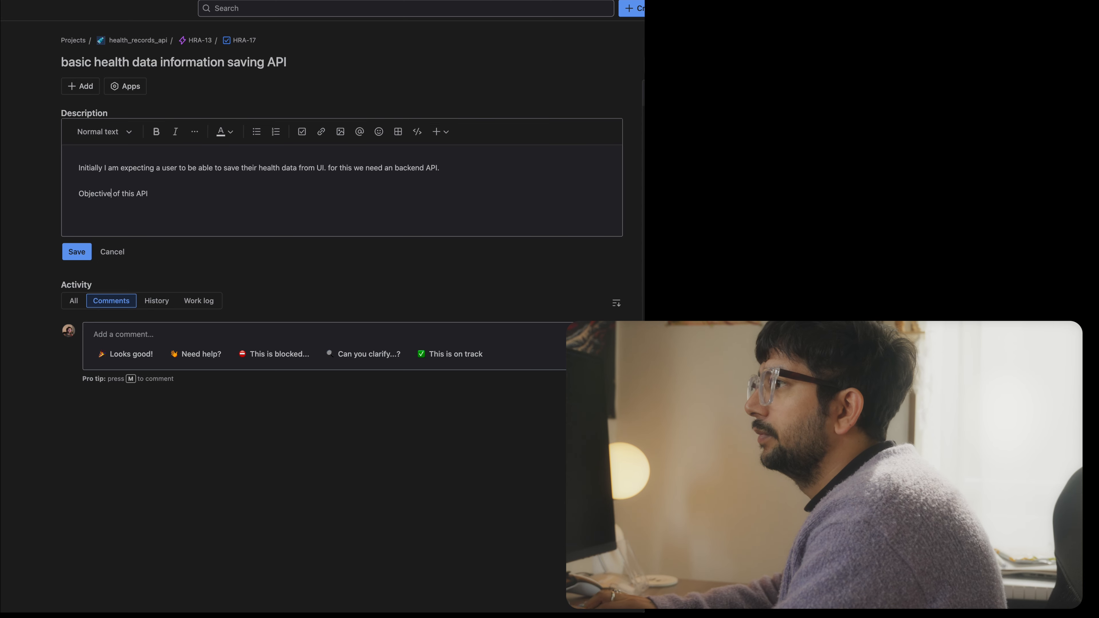
Step: Start a bulleted list under "Objective of this API" with the item "Validate health data with pre-defined validation parameters"
left_click(153, 194)
key("Return")
type("-")
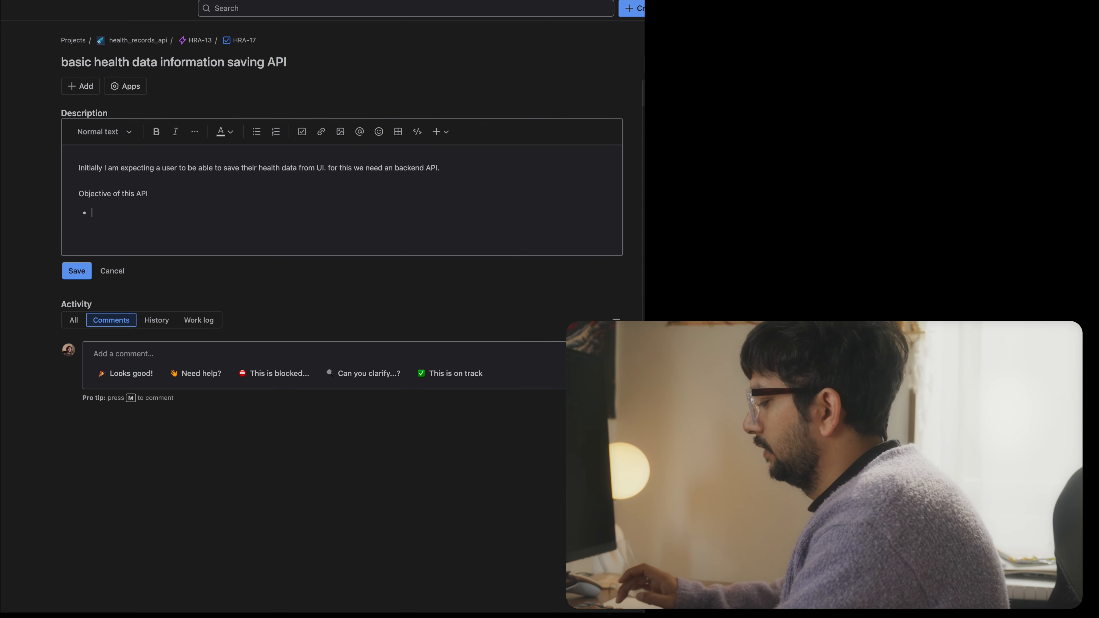
key("BackSpace")
type("- ")
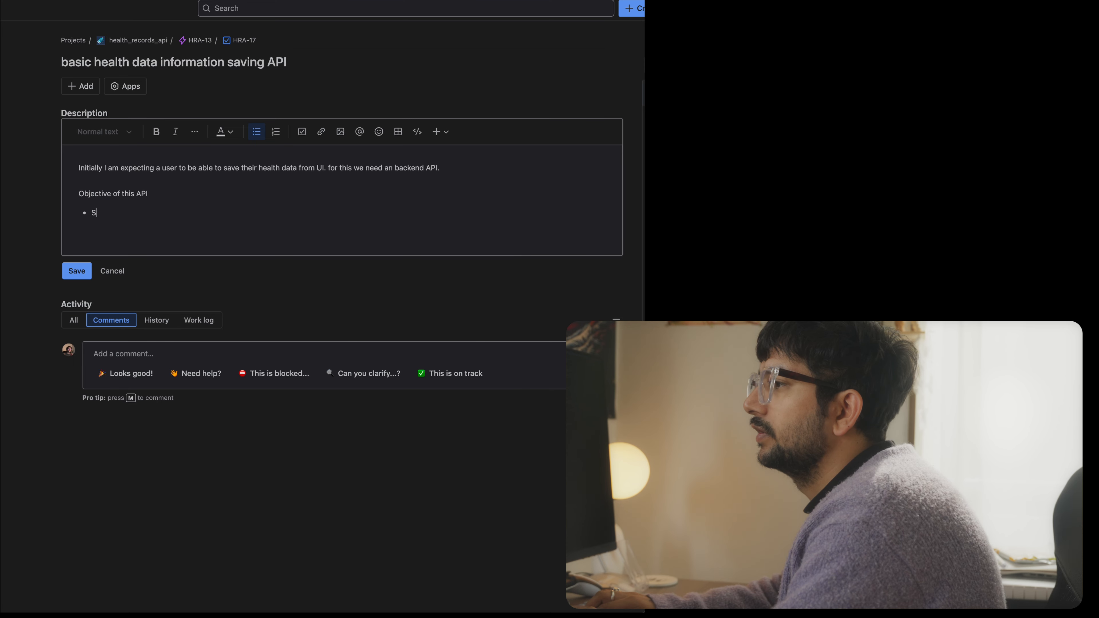
type("Sa")
key("BackSpace")
key("BackSpace")
type("Validate healt")
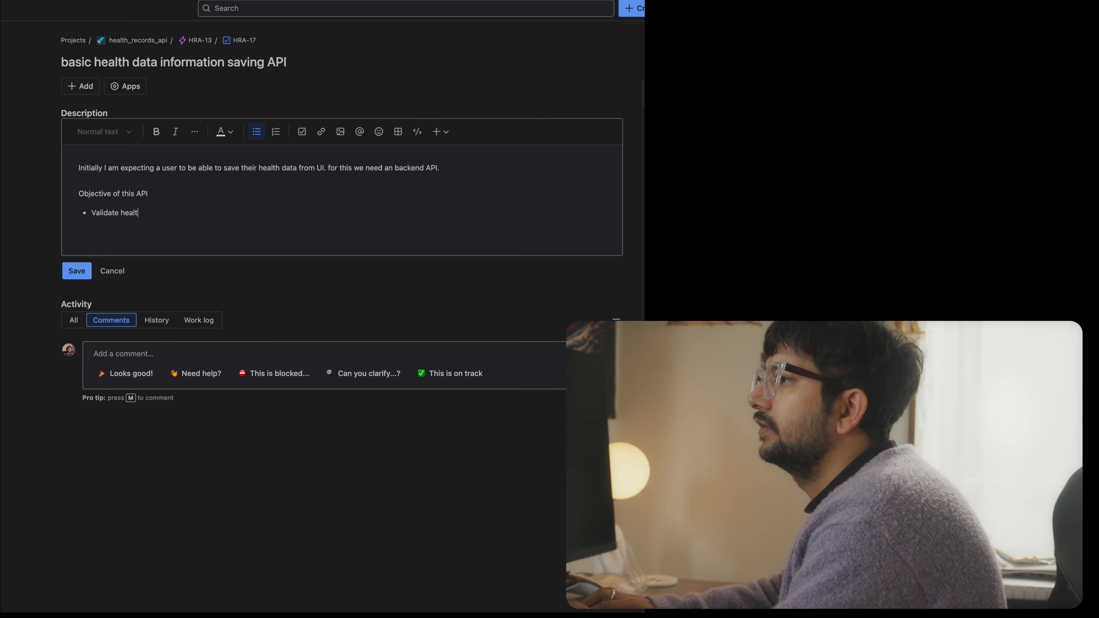
type("h data wit")
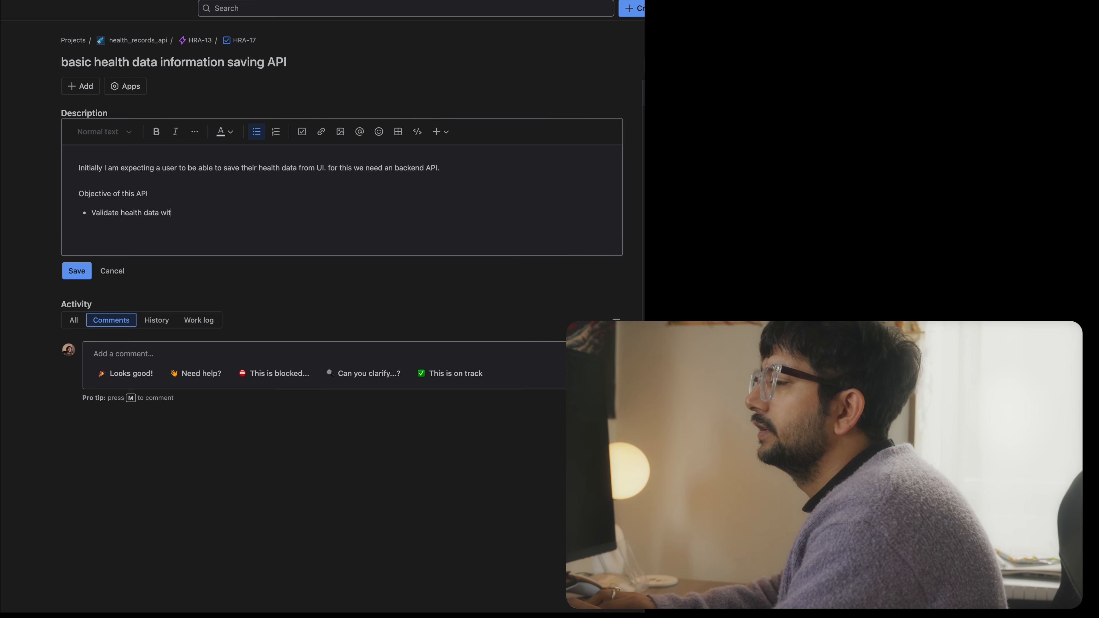
type("h pre-defined ")
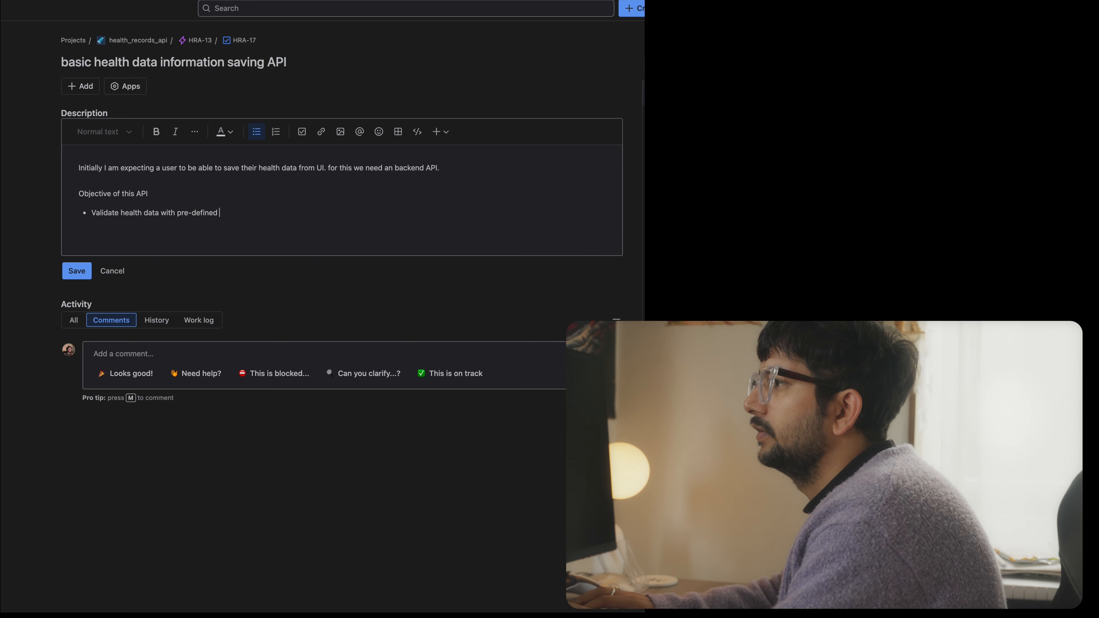
type("para")
key("BackSpace")
key("BackSpace")
key("BackSpace")
key("BackSpace")
type("vali")
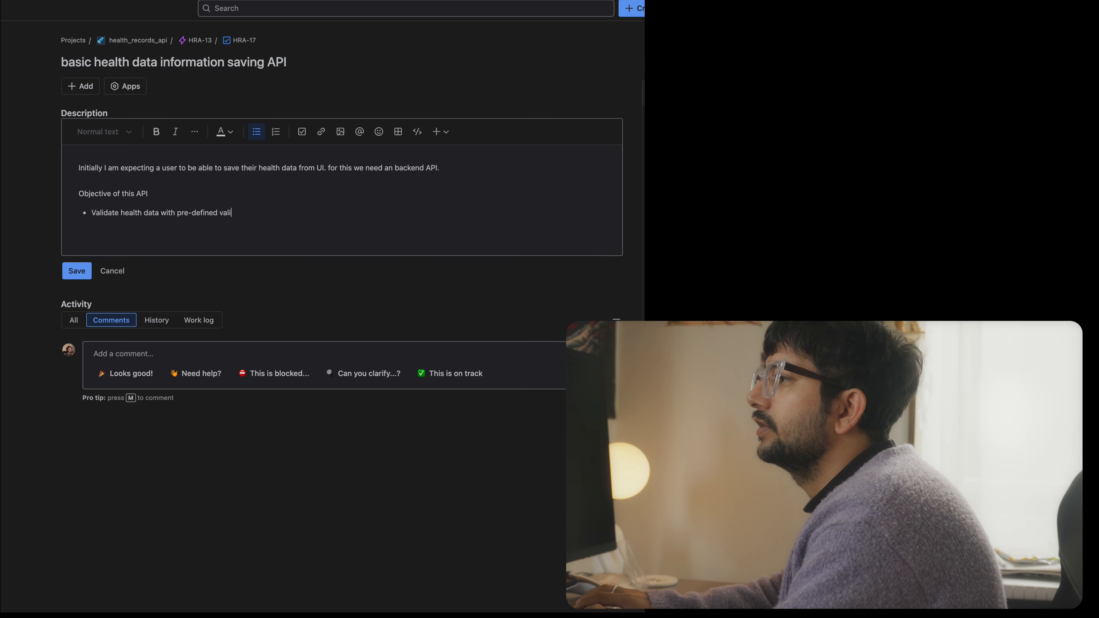
type("dation paramet")
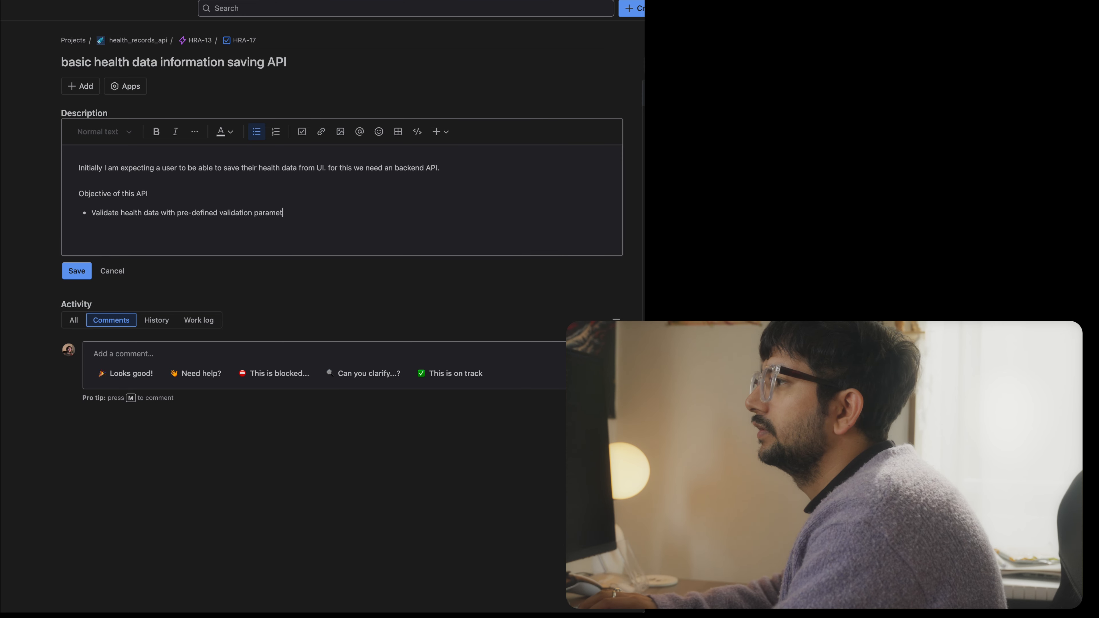
type("eres")
key("BackSpace")
key("BackSpace")
type("s")
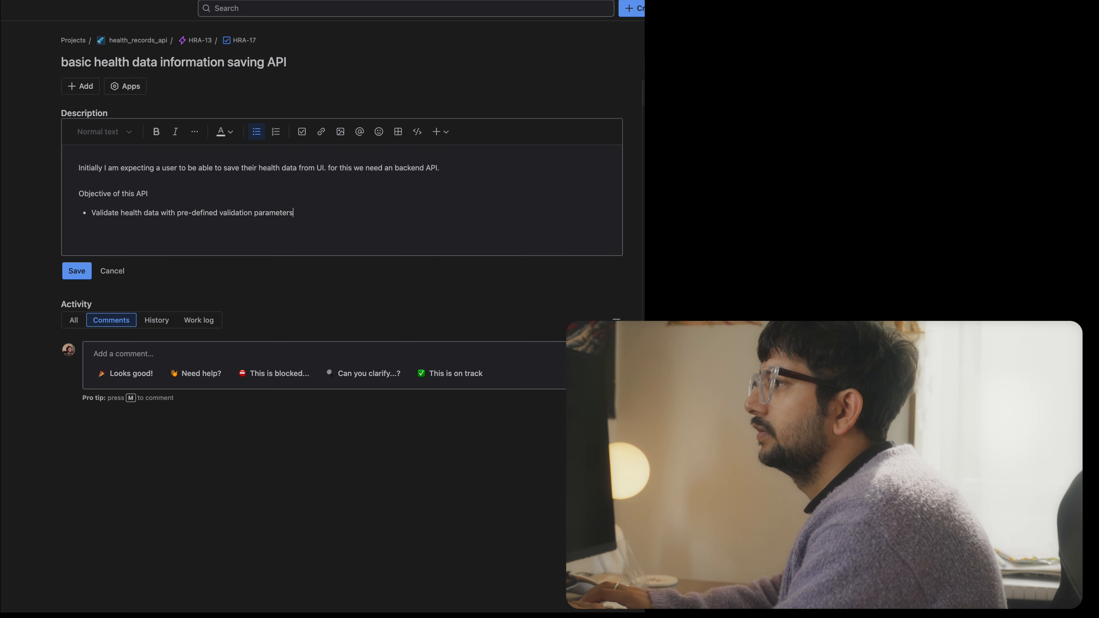
Step: Add a second objective bullet reading "If data looks okay, then save it in health data service DB"
key("Return")
type("If d")
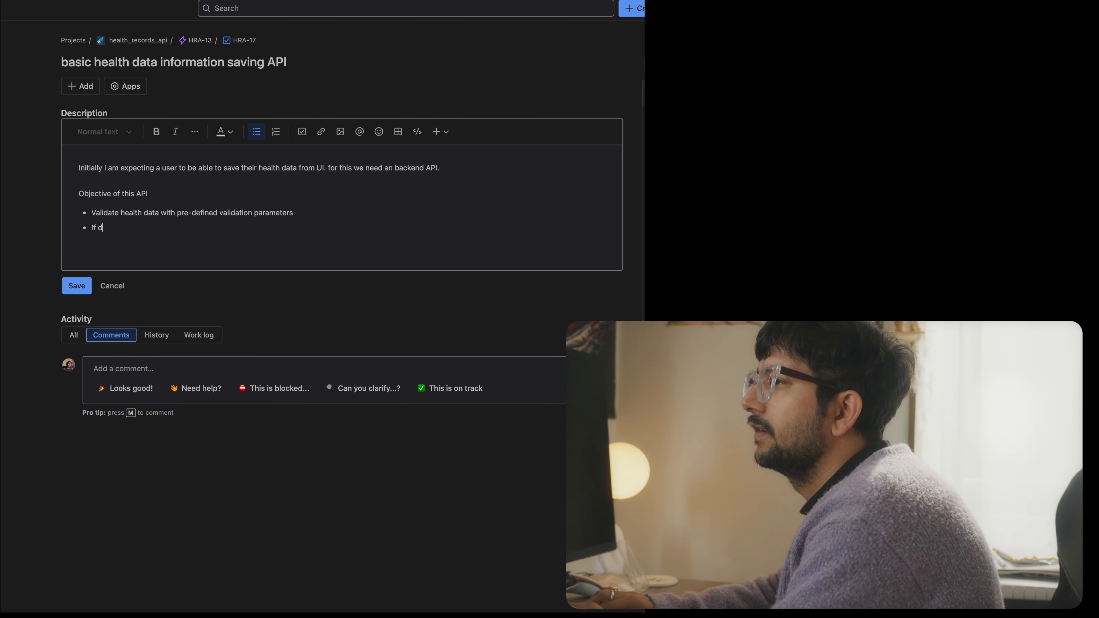
type("ata looks okay, ")
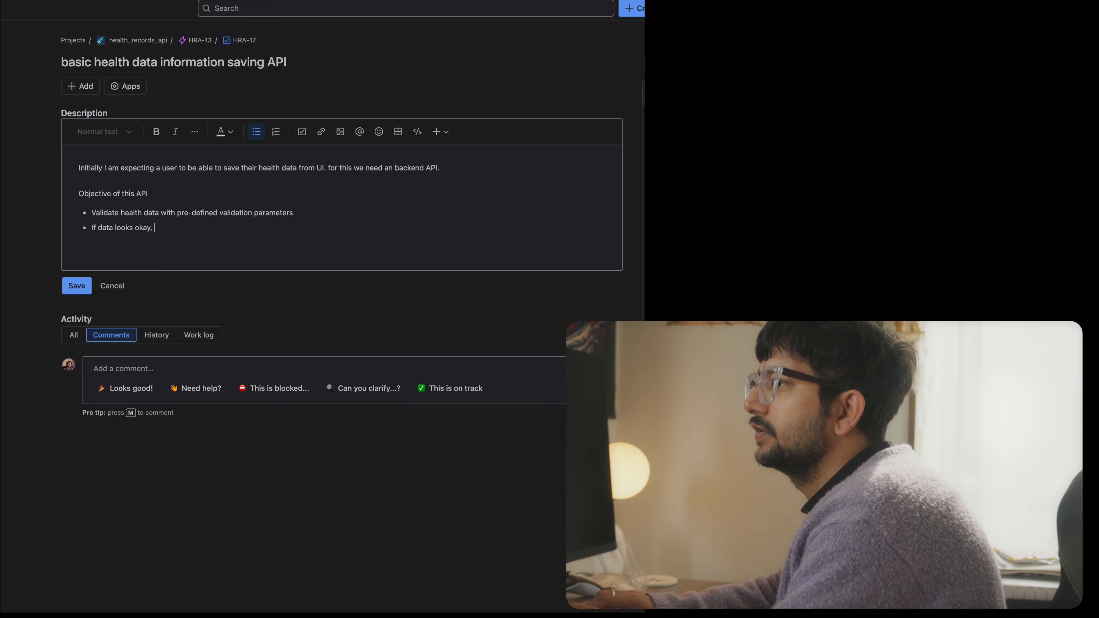
type("then save it")
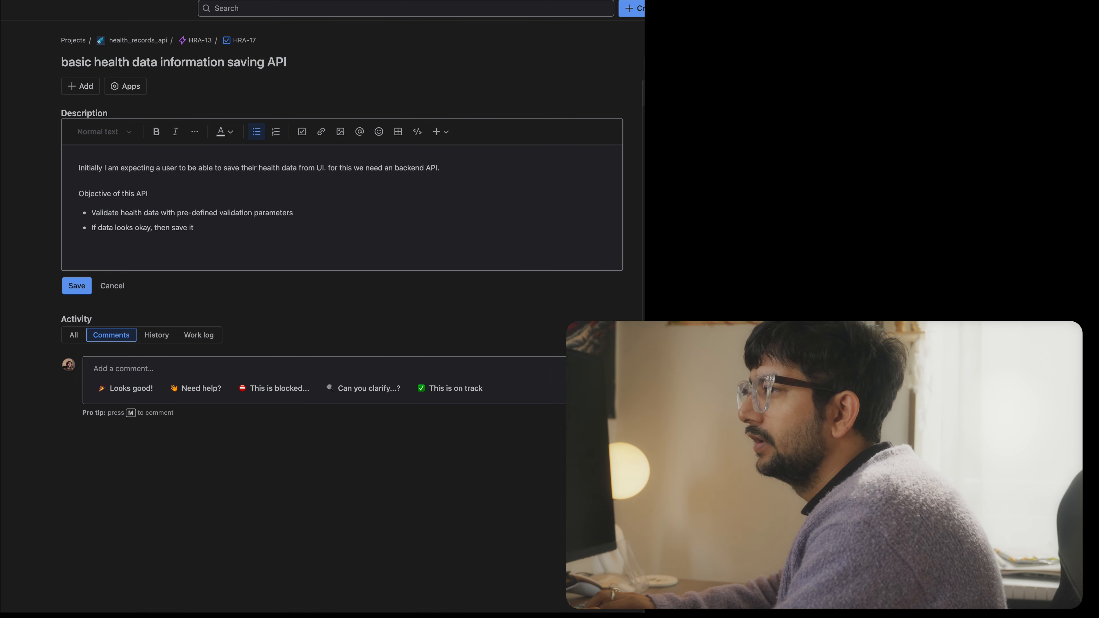
type("in healt")
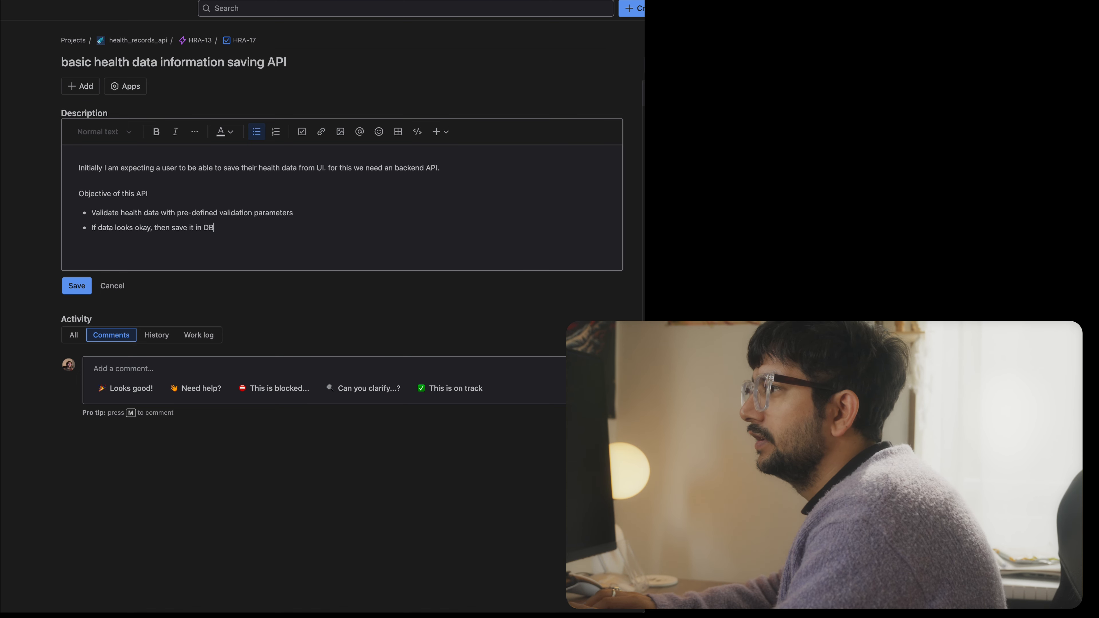
type("h data ser")
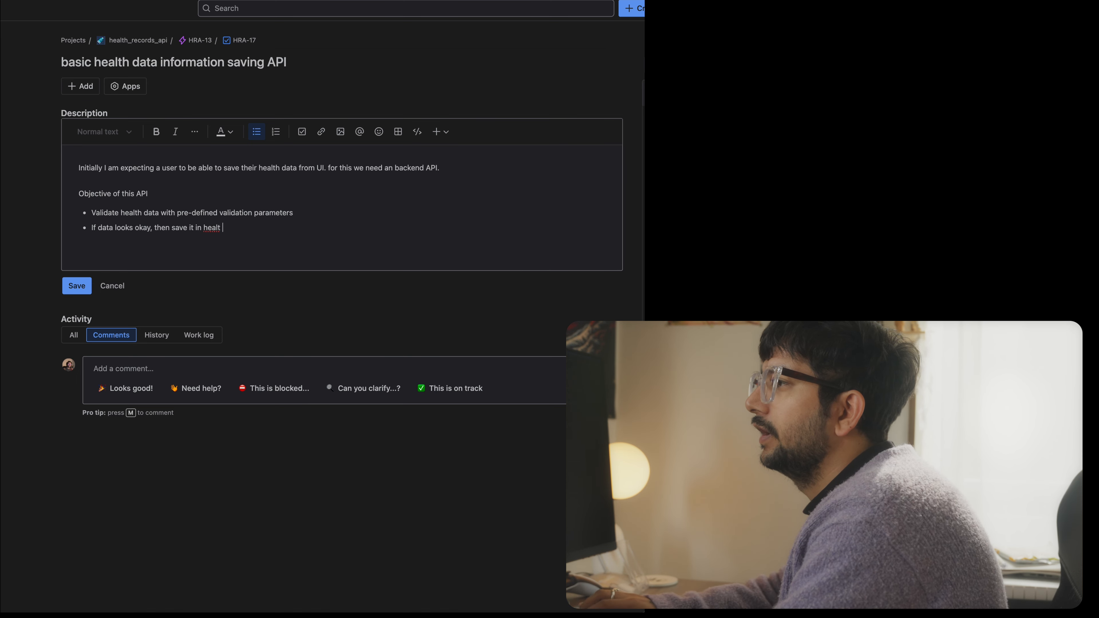
type("vice ")
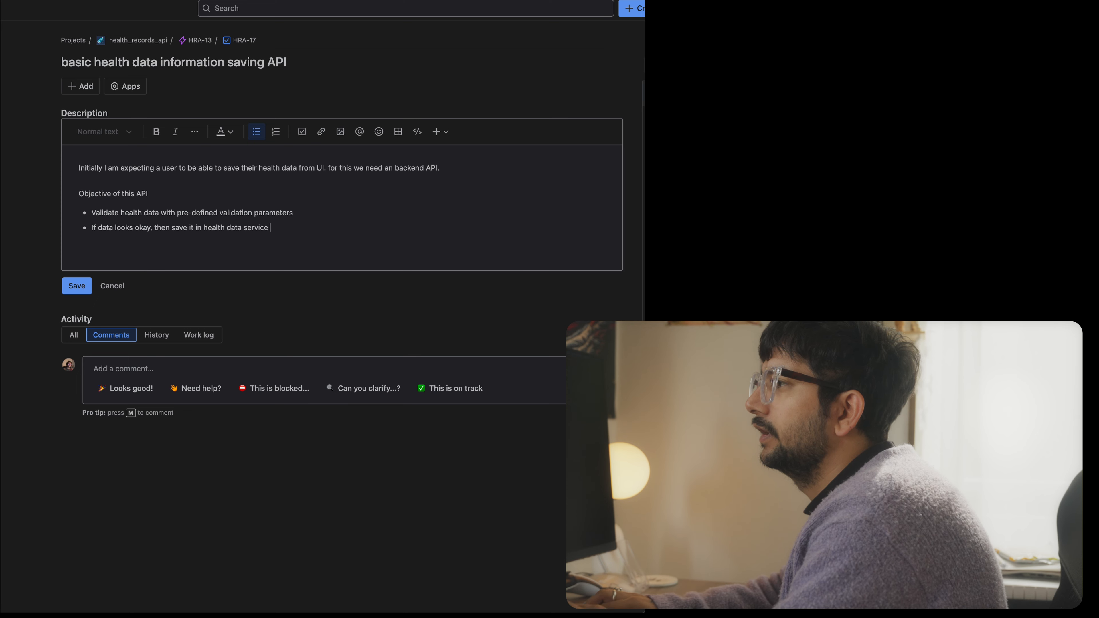
type("DB")
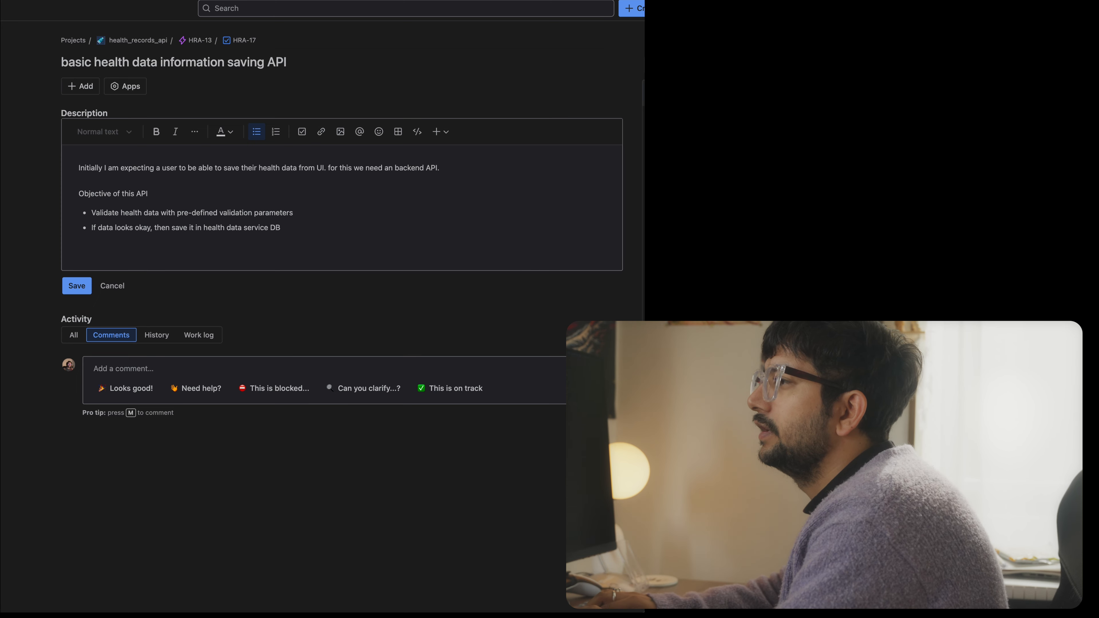
Step: Add a third objective bullet reading "Send 201 CREATED response to user."
key("Return")
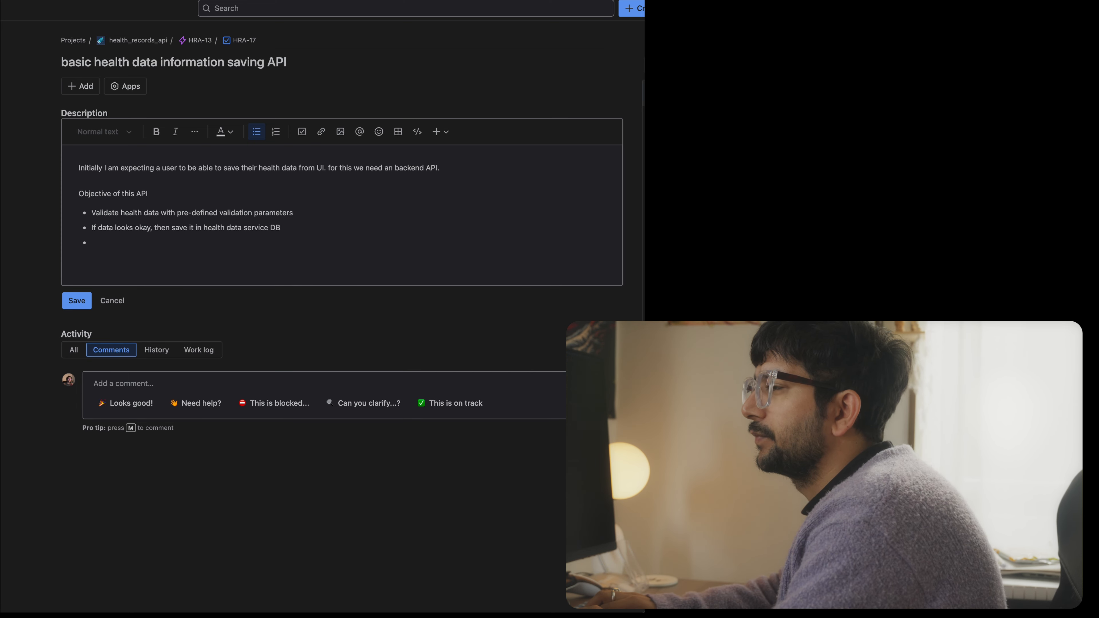
type("Send ")
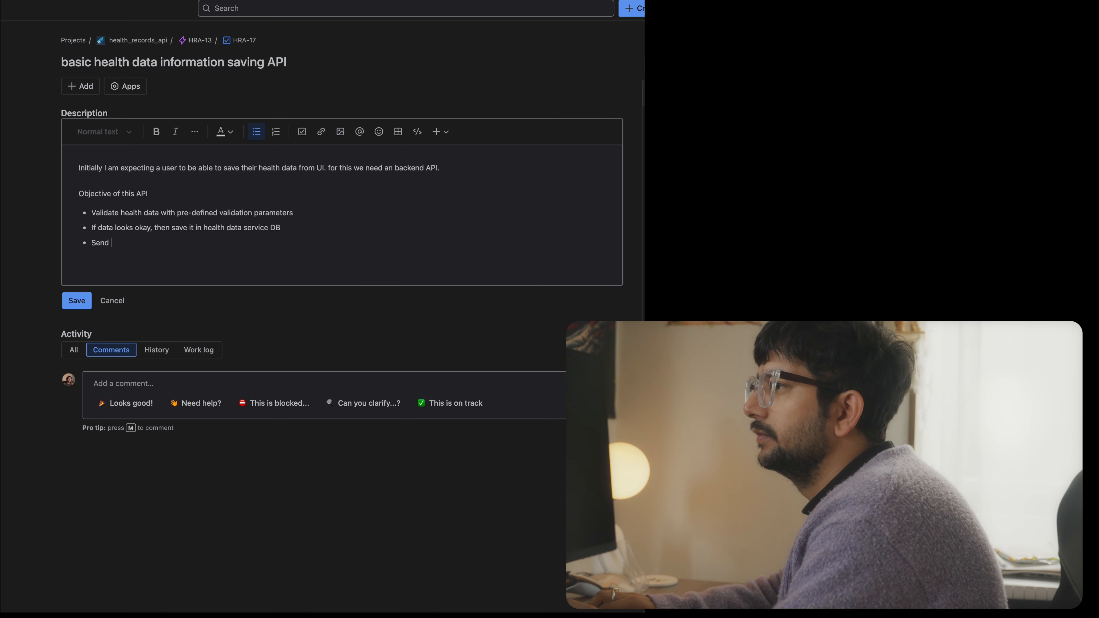
type("20")
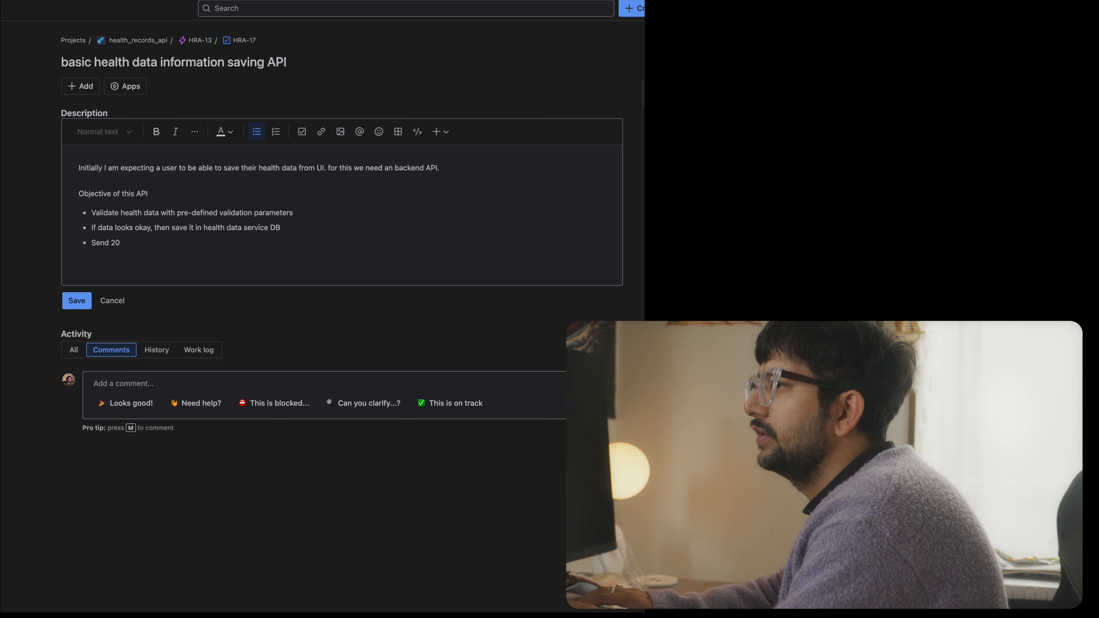
type("1 CRE")
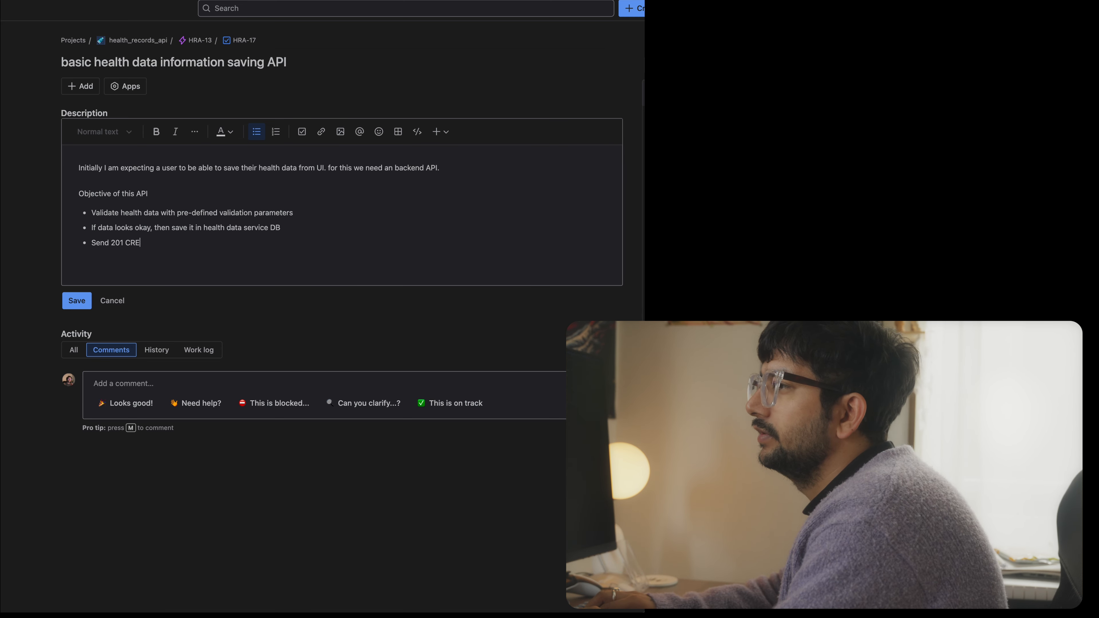
type("ATED response to user.")
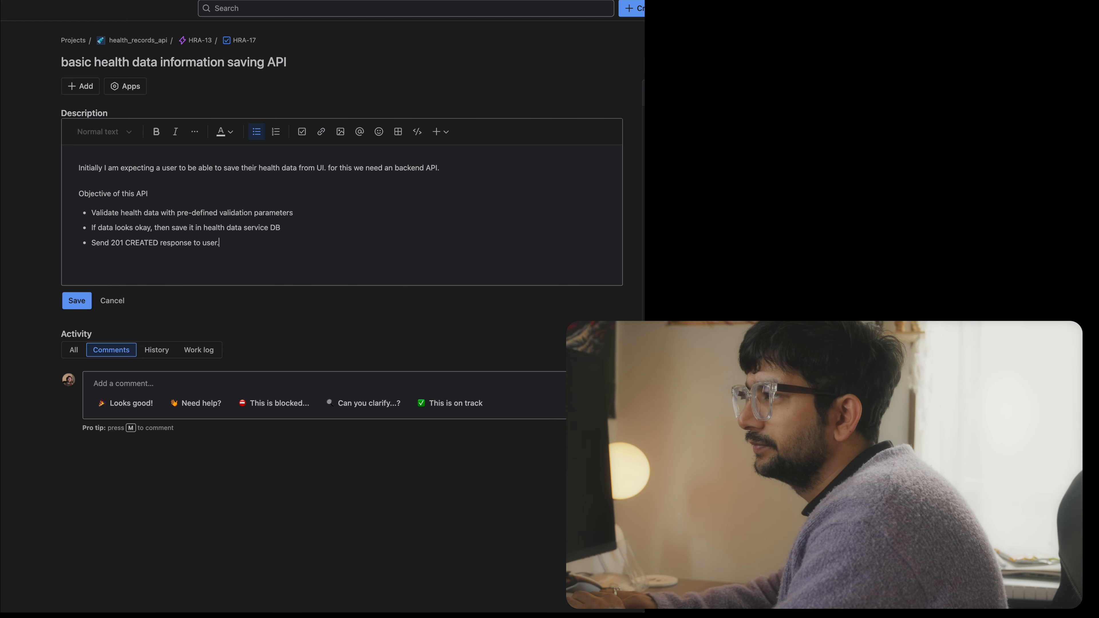
Step: End the bulleted list and add the line "What is the basic health data?" below it, separated by a blank line
key("Return")
key("Return")
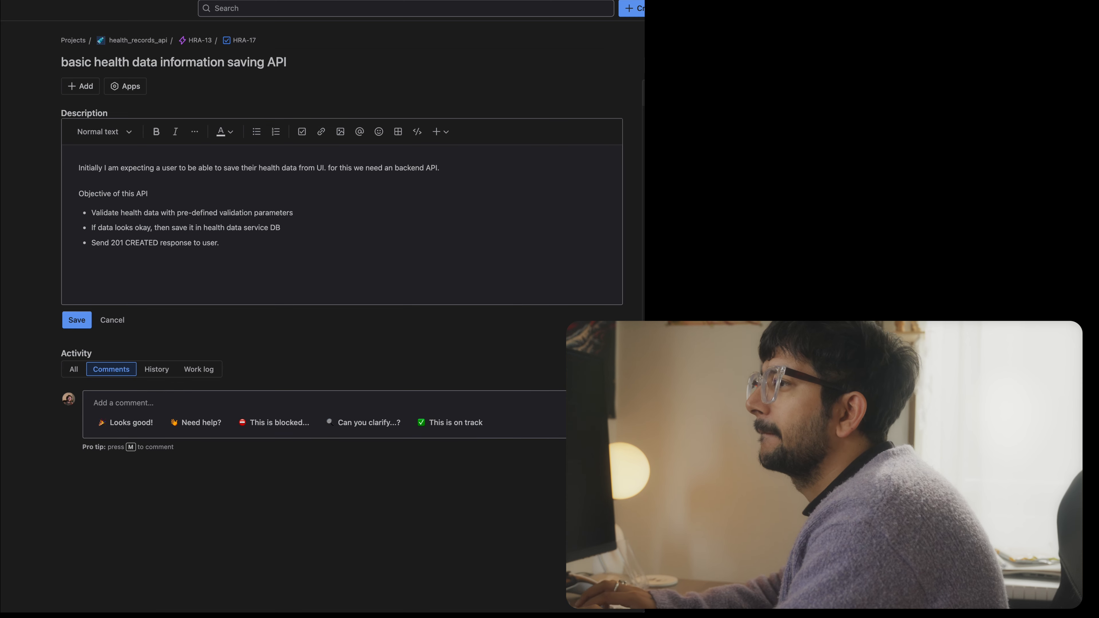
key("BackSpace")
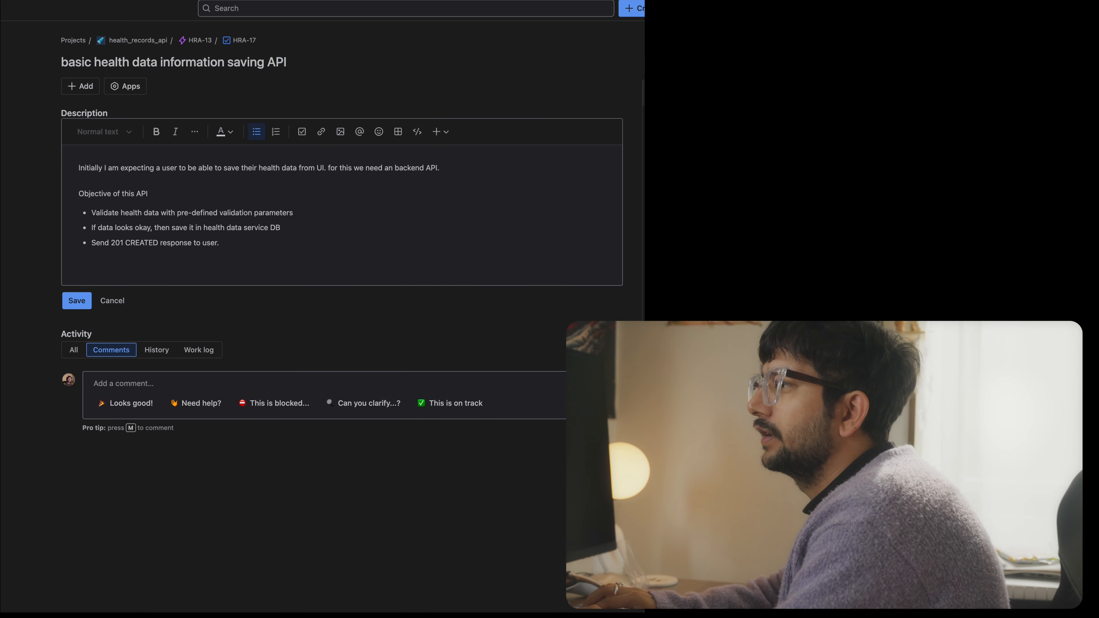
key("Return")
key("Return")
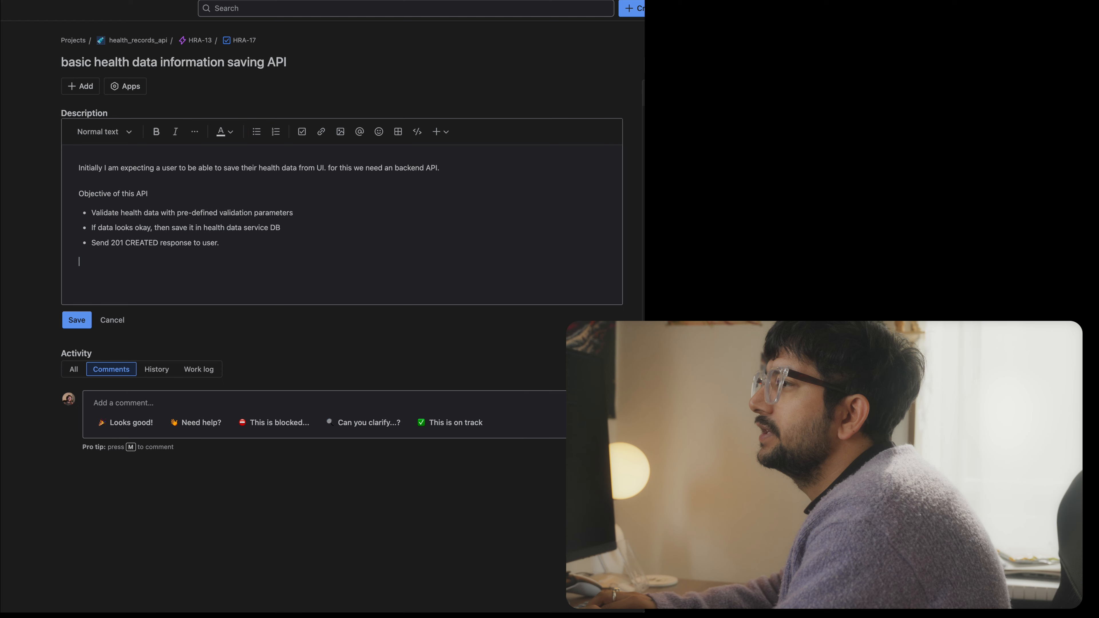
type("What is the basic")
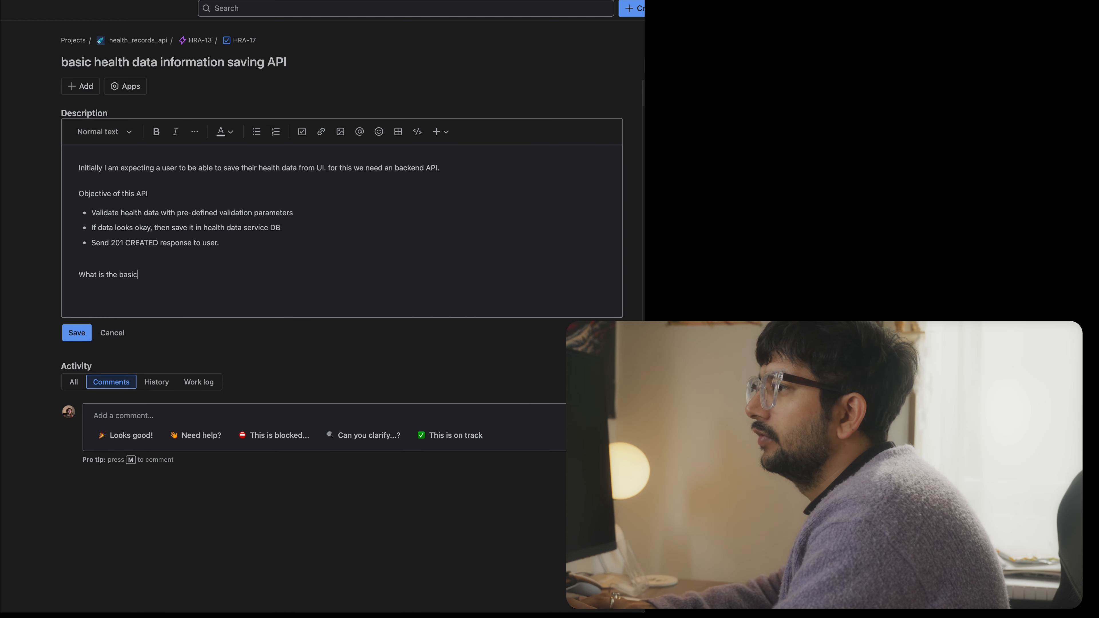
type(" health data?")
Step: Below the question, add a block quote reading "Ask user to add the data have for the past 6 months or 1 year."
key("Return")
type("-")
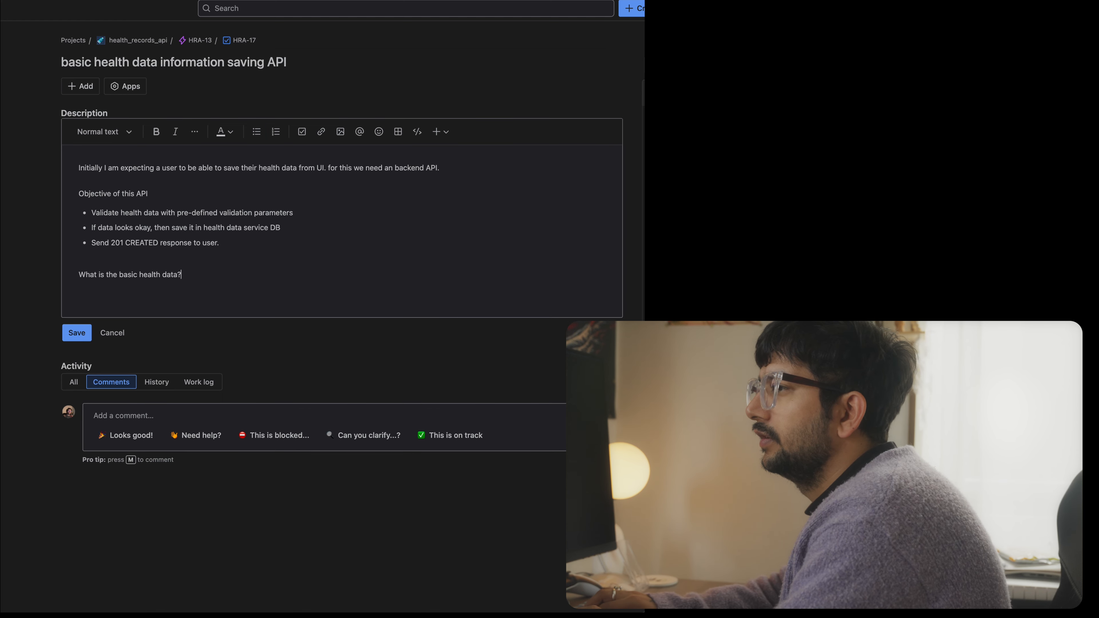
key("BackSpace")
type(">")
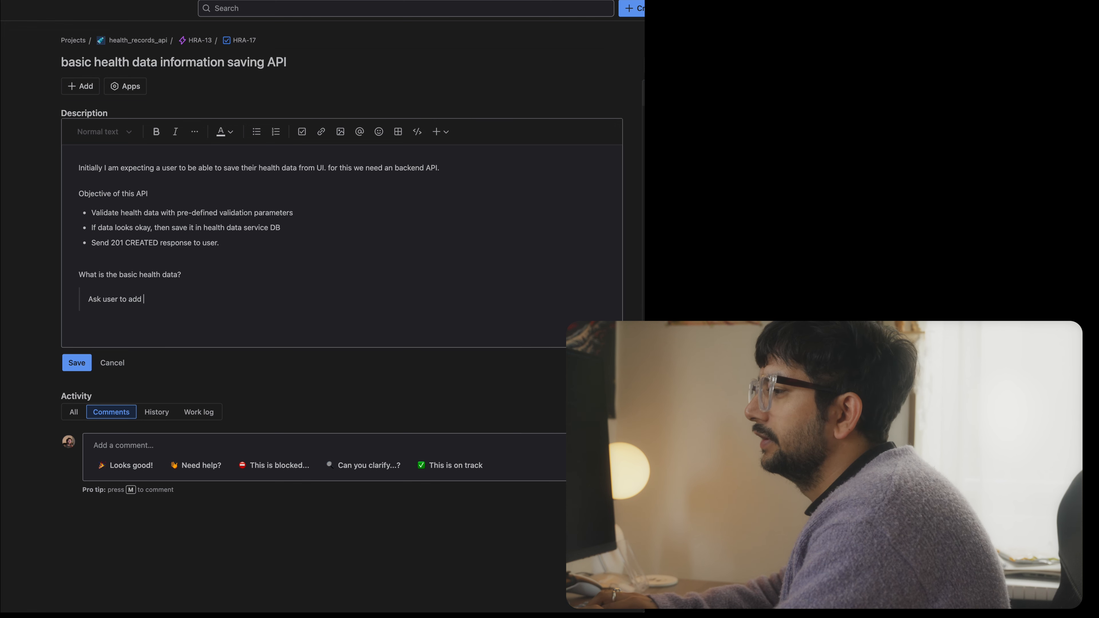
type("Ask user to add the d")
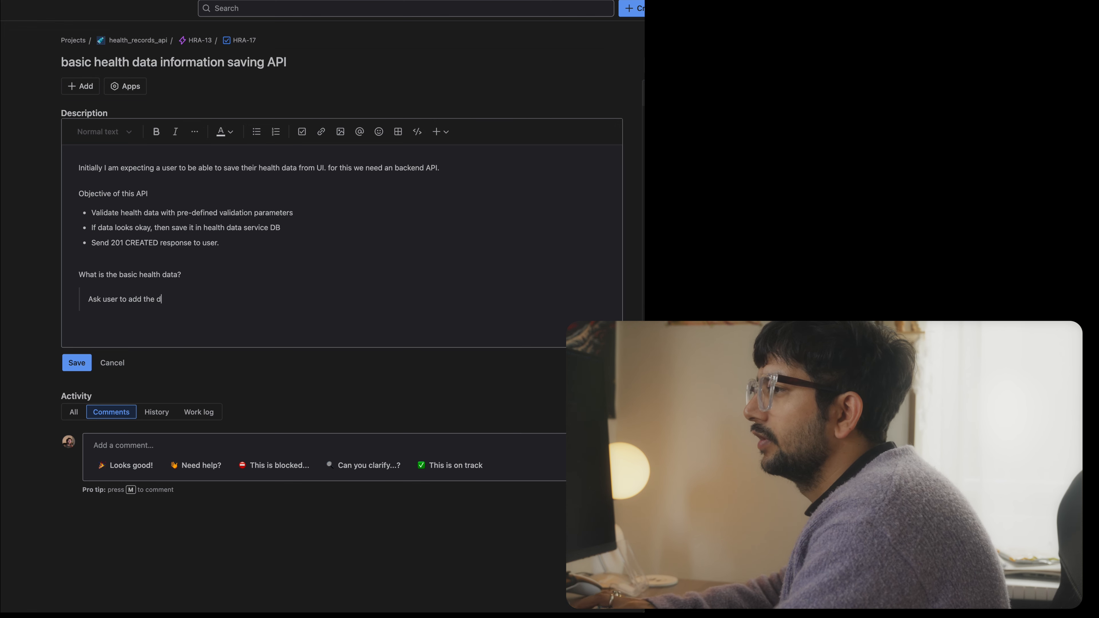
type("ata h")
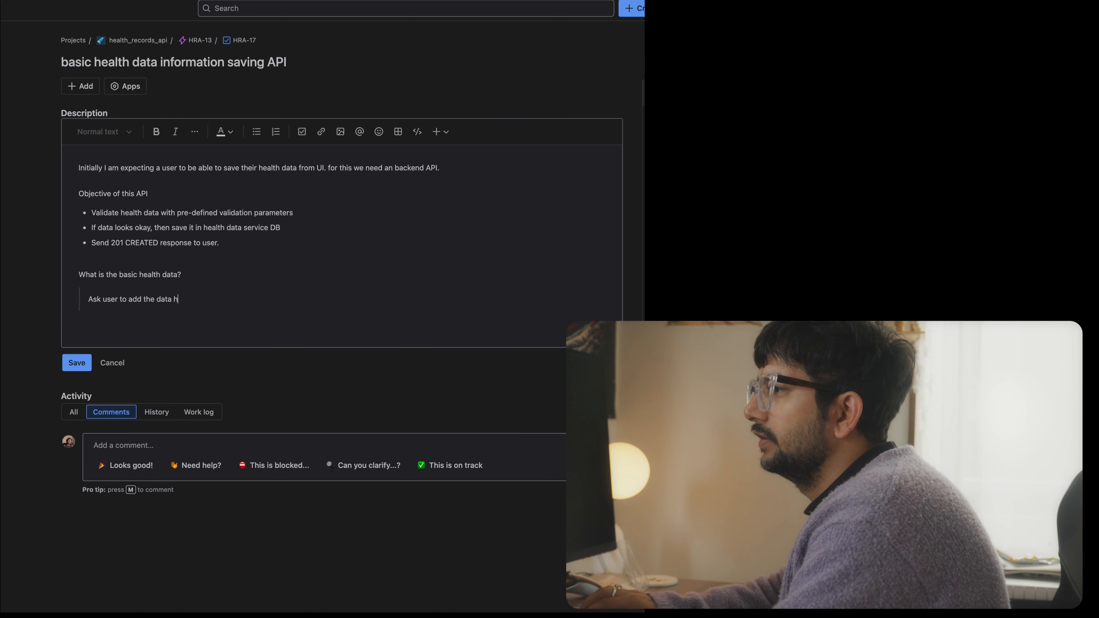
type("ave for the past 6 mo")
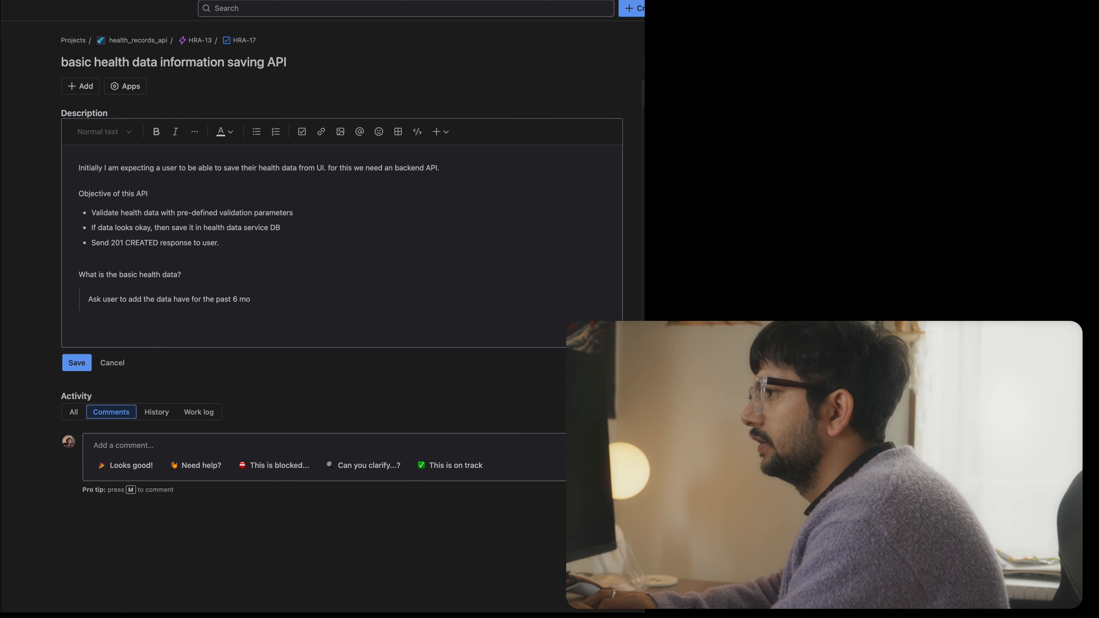
type("nths or 1 yeats.")
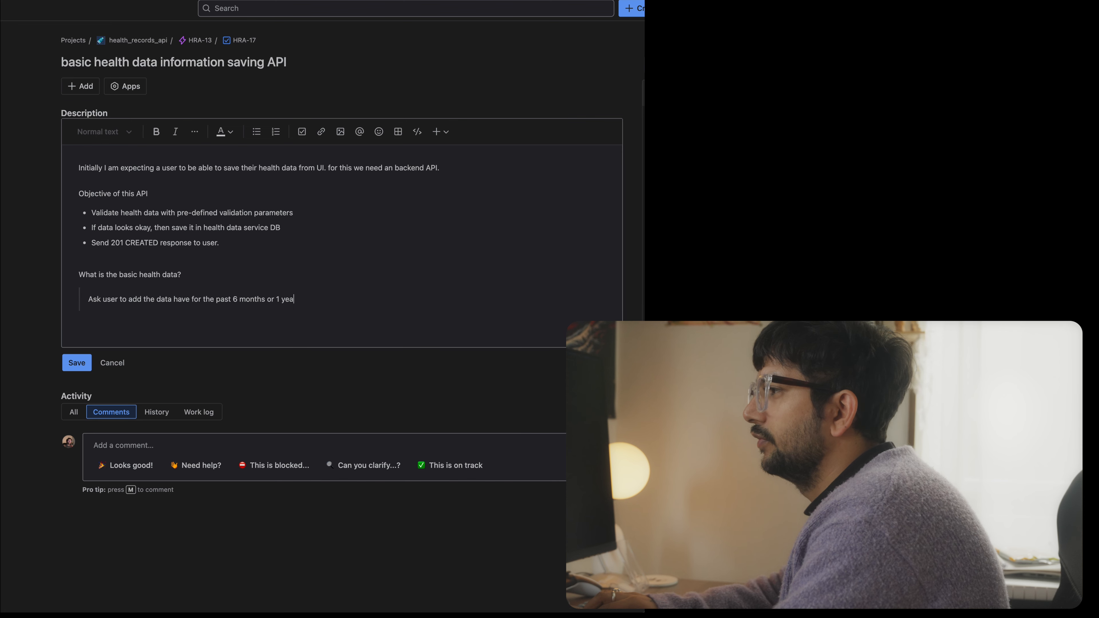
key("BackSpace")
key("BackSpace")
key("BackSpace")
type("r.")
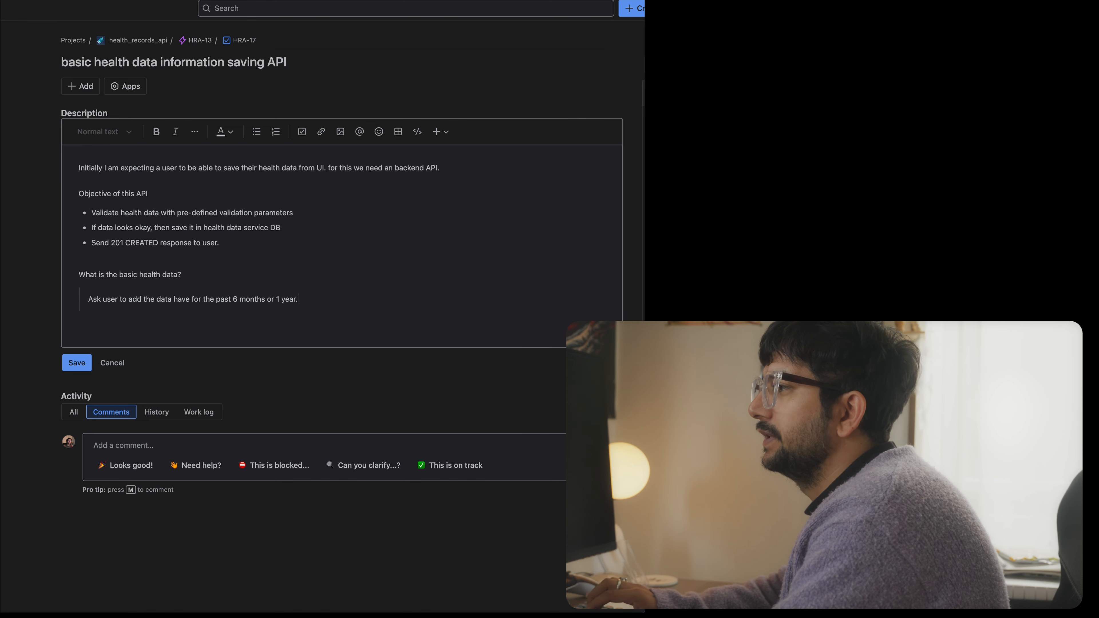
Step: Inside the block quote, add a bullet reading "If they have their health check up report, they should be able to upload it via image" and save the description
key("Return")
type("-")
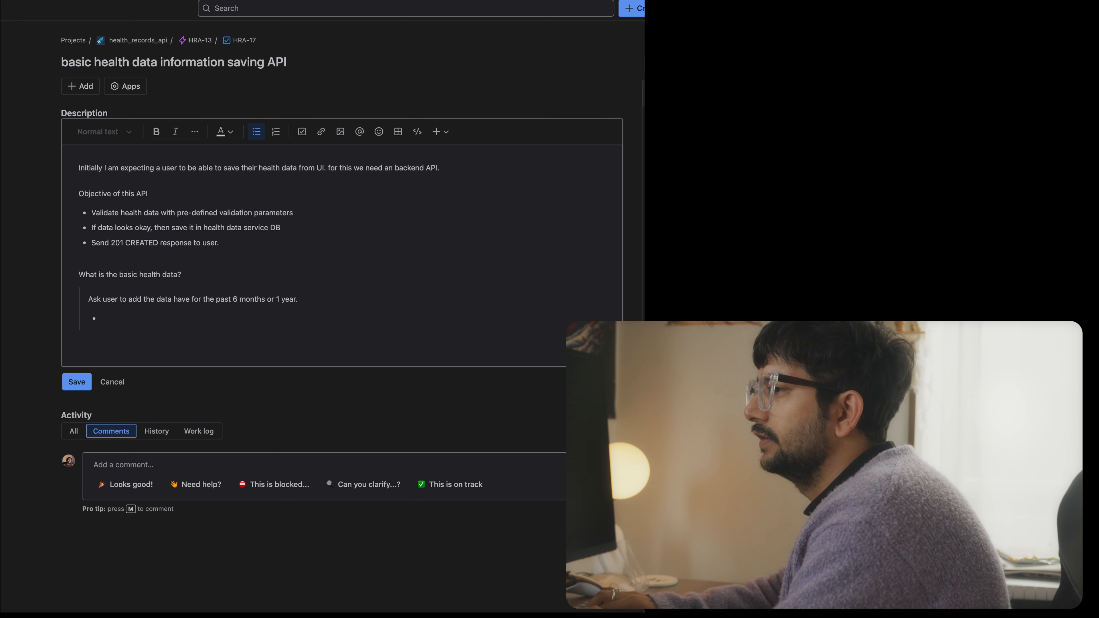
type("If they ha")
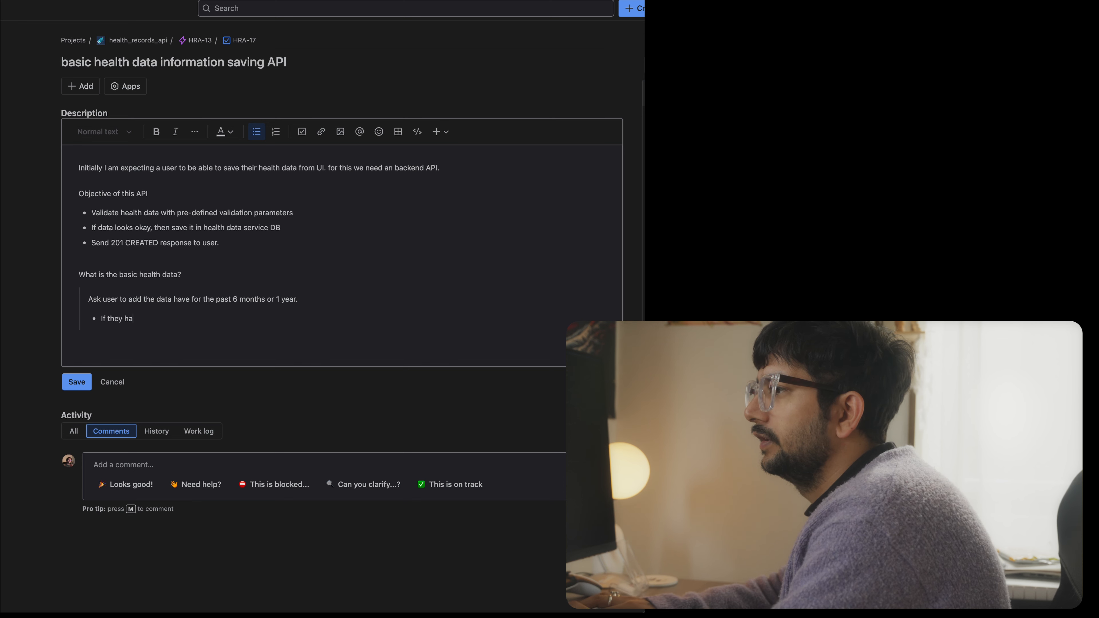
type("ve thie")
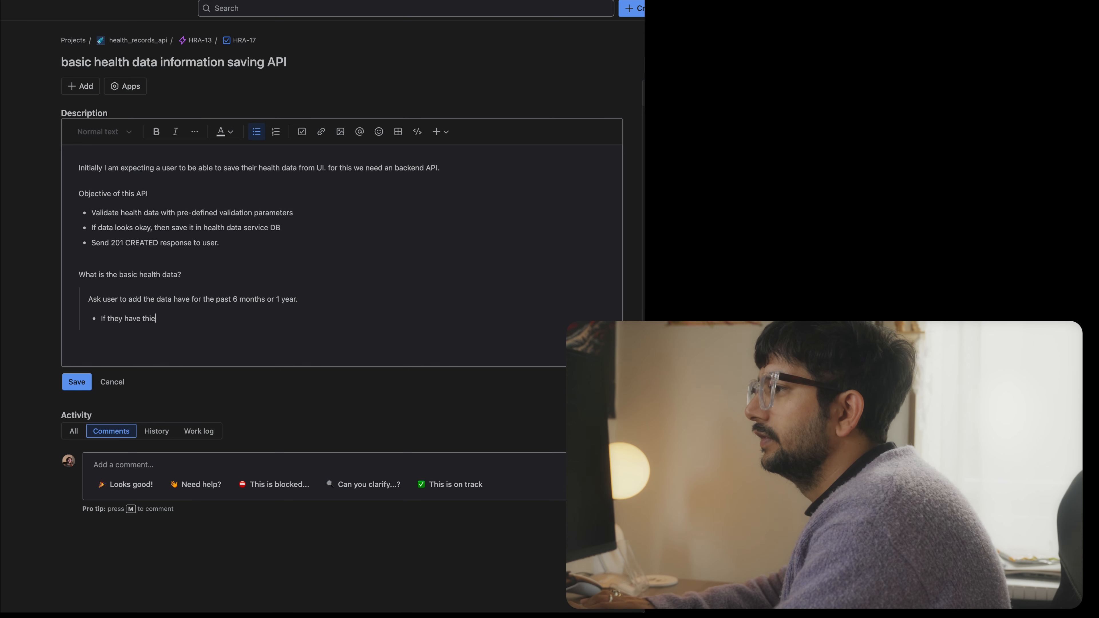
key("BackSpace")
key("BackSpace")
type("eir ")
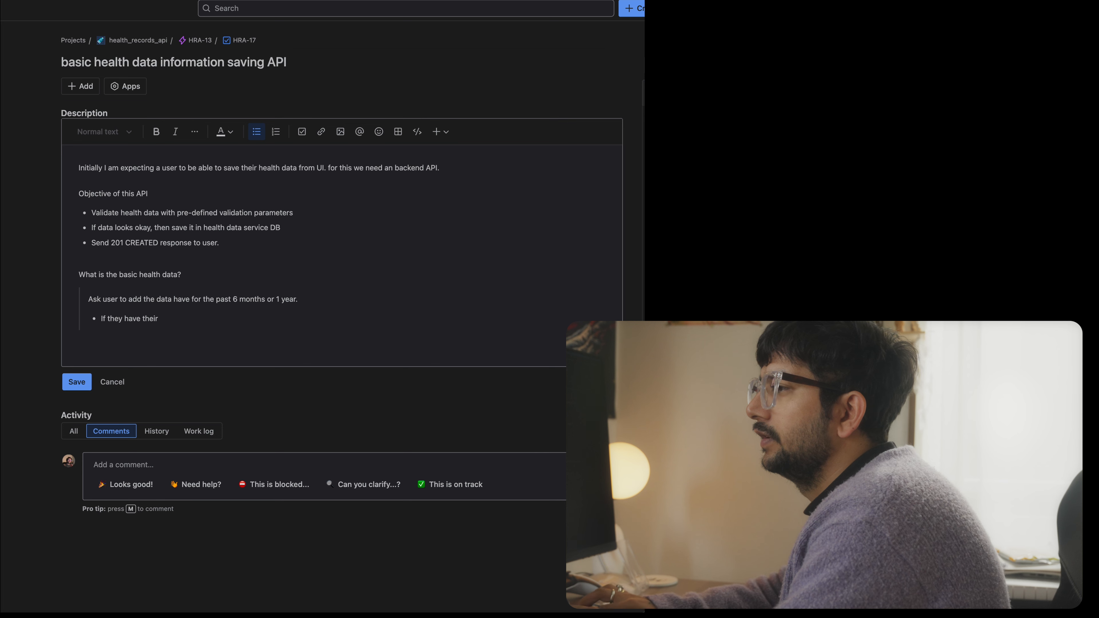
type("hellth che")
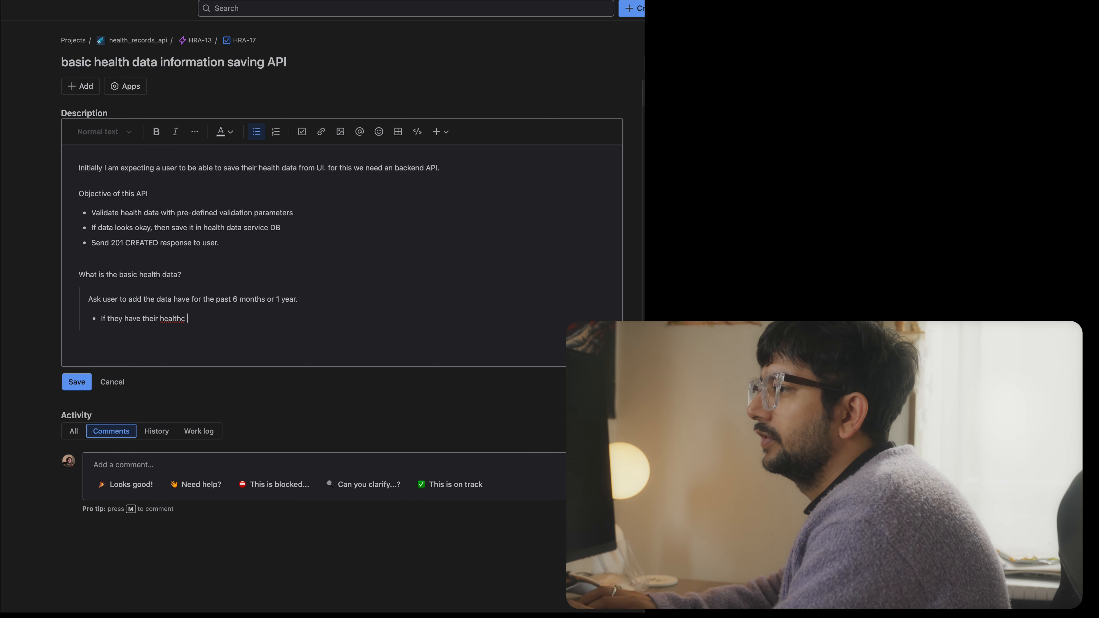
type("ck")
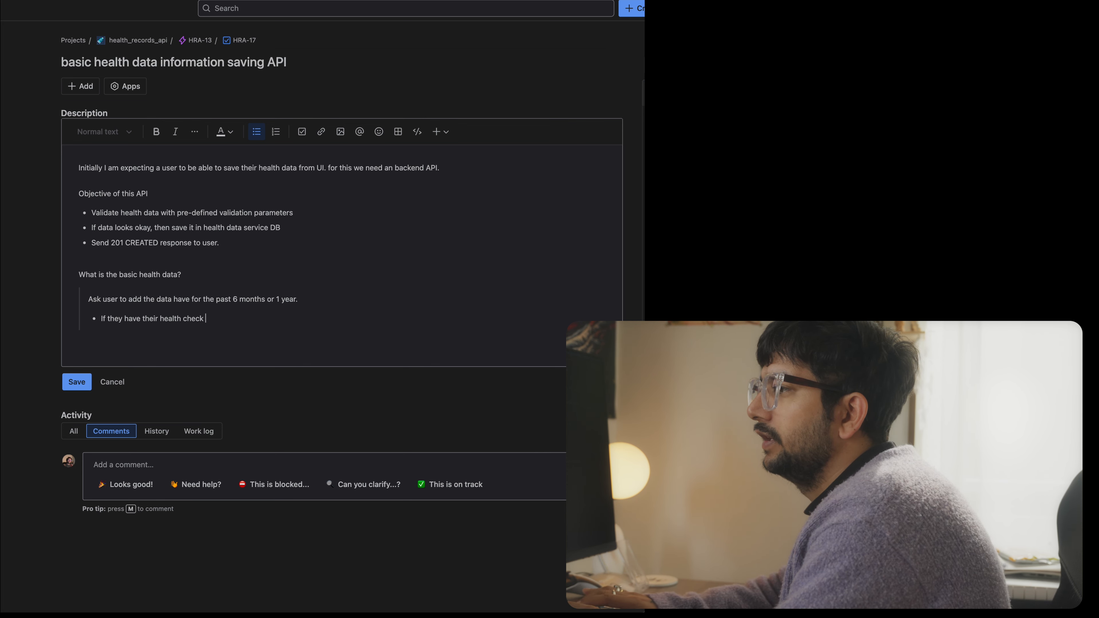
type(" up report")
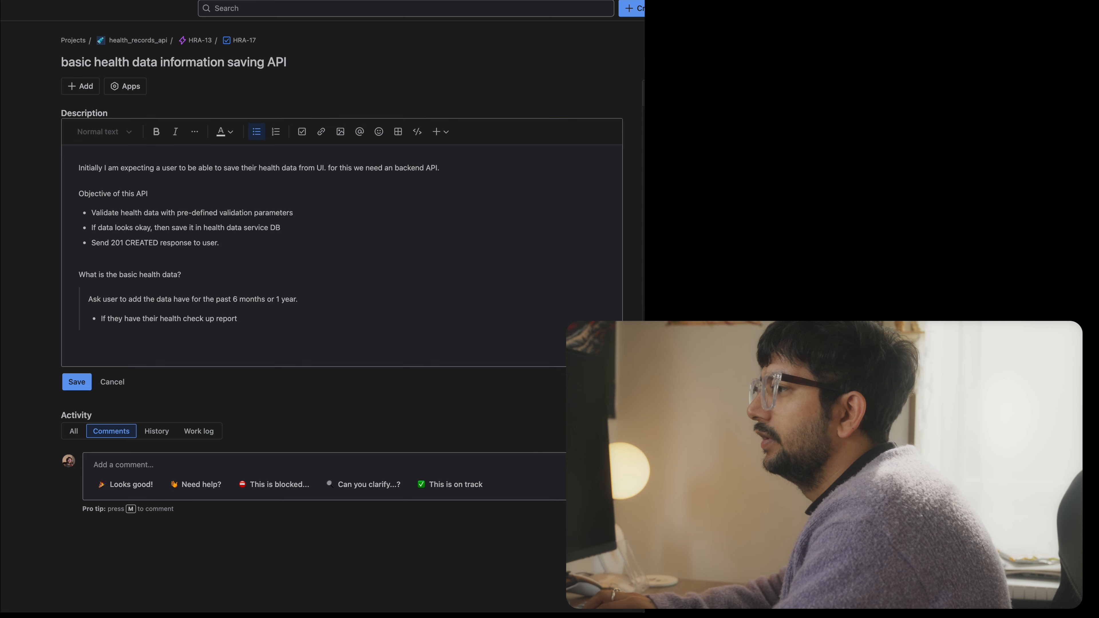
type(", they should be able to uplo")
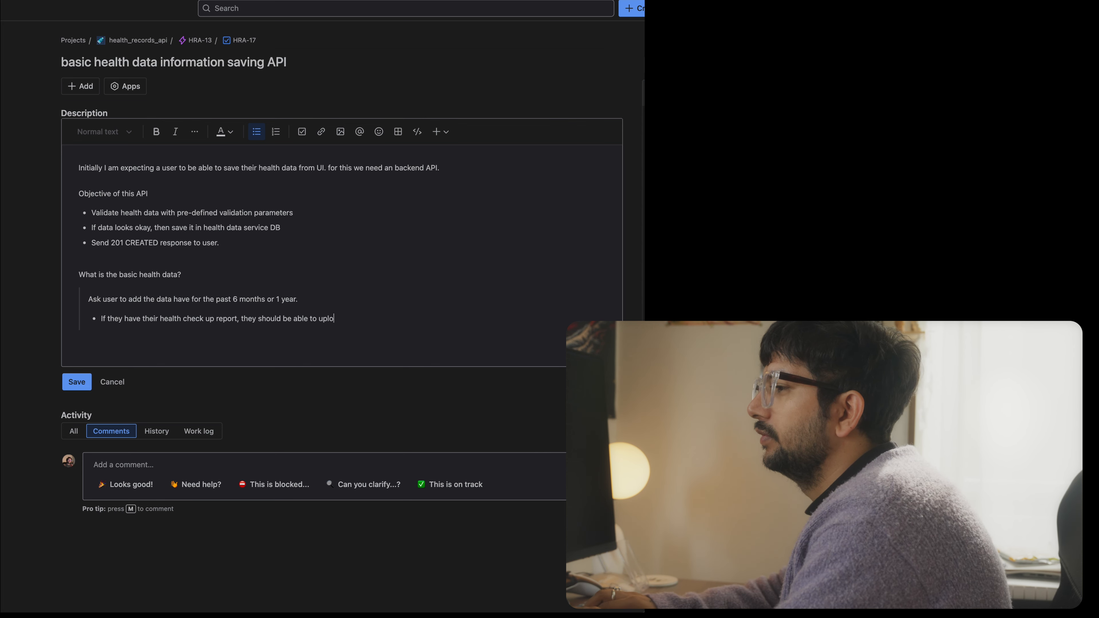
type("ad it via i")
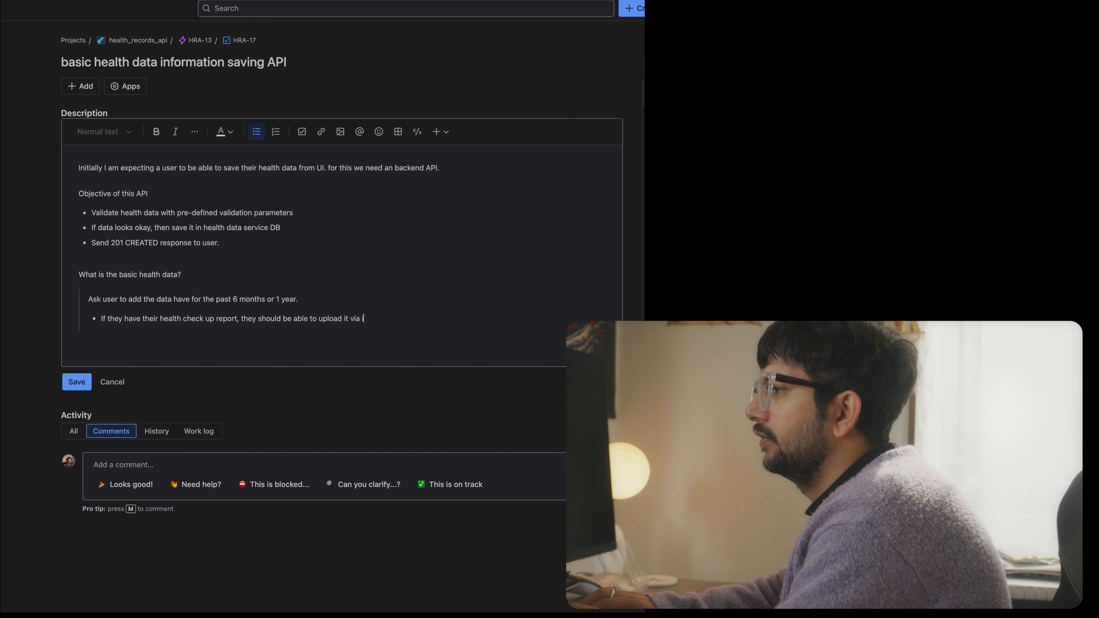
type("mage")
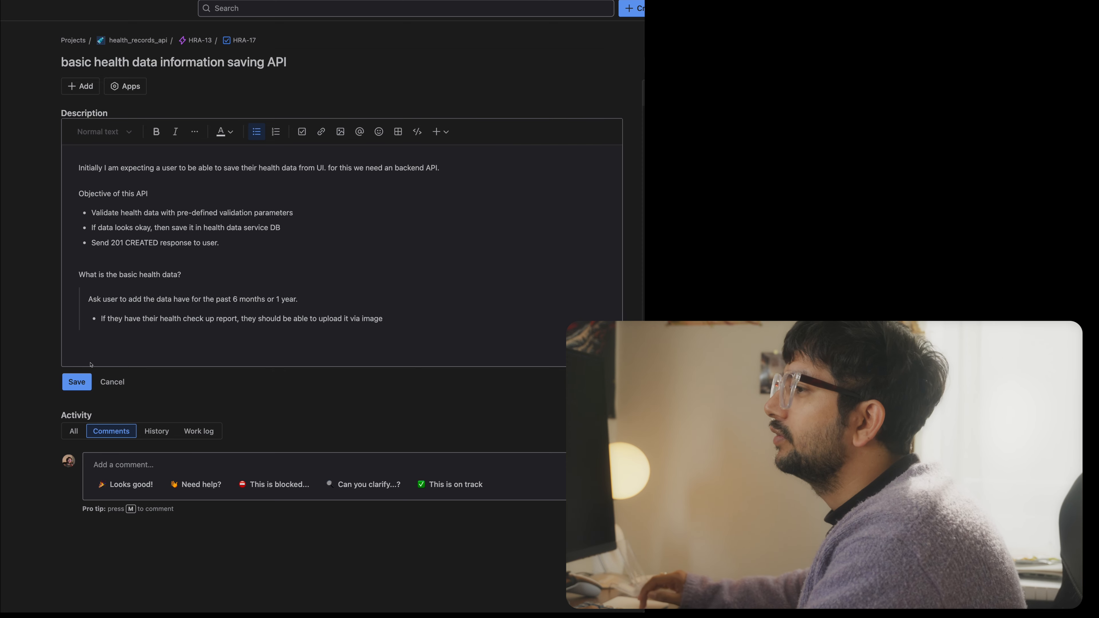
left_click(77, 382)
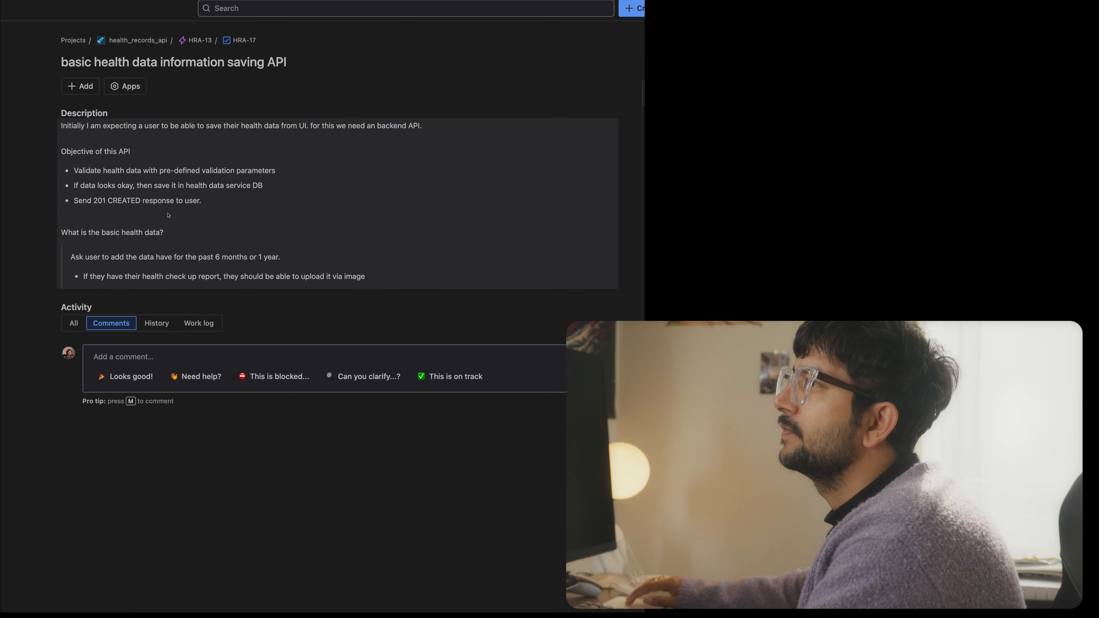
Step: Create a subtask under HRA-17 titled "In order to save user's health check up reports images, we need to setup S3 on aws"
left_click(80, 86)
left_click(108, 134)
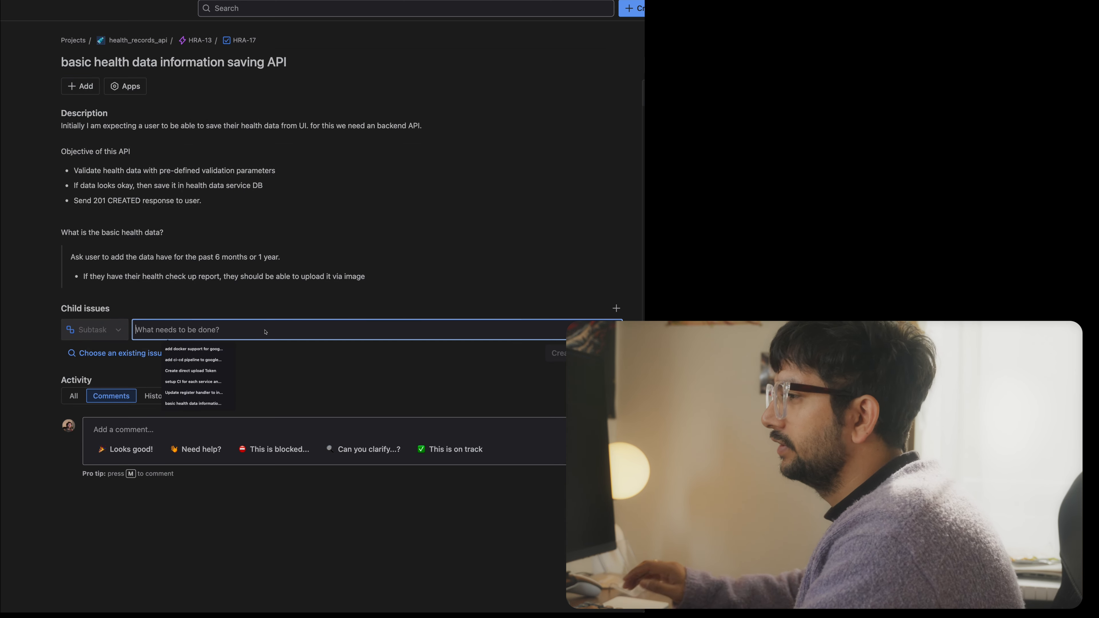
type("In order to save ")
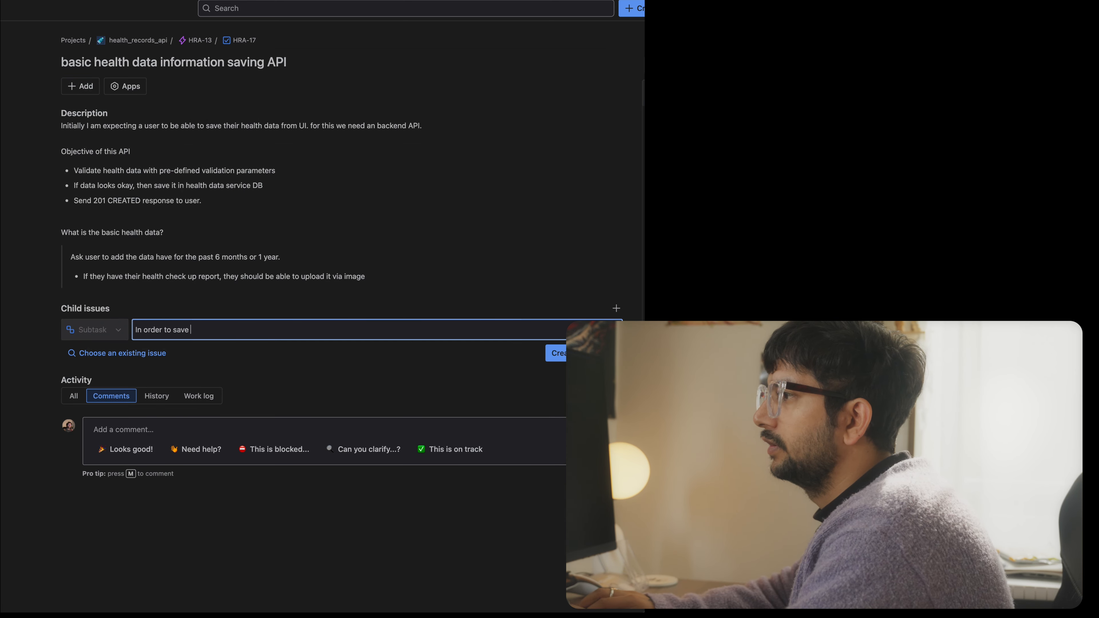
type("user's heal")
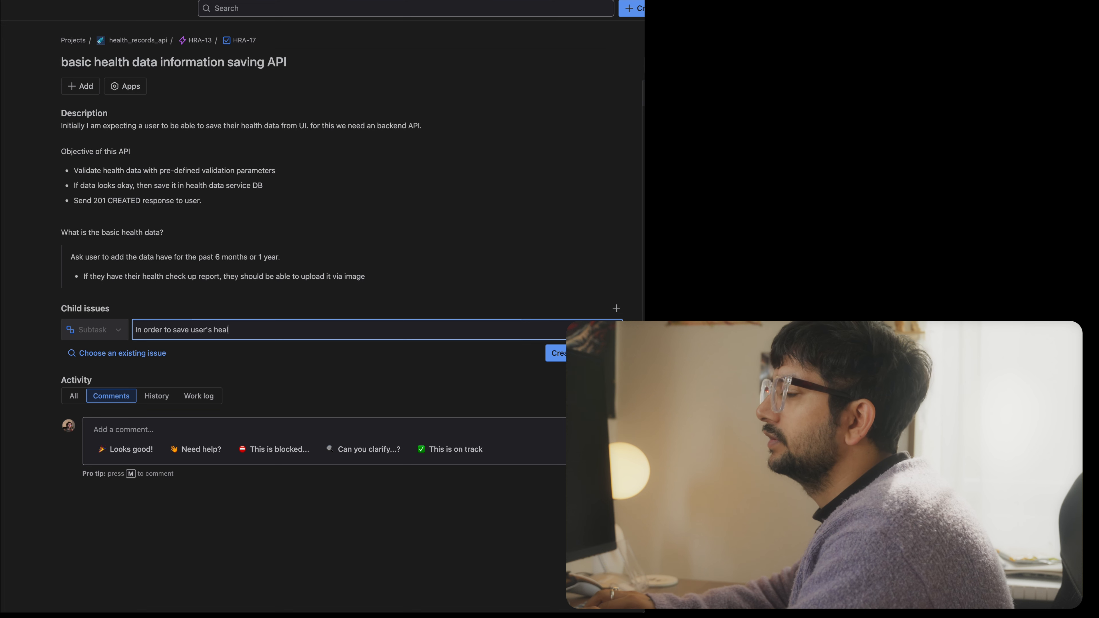
type("th check up rep")
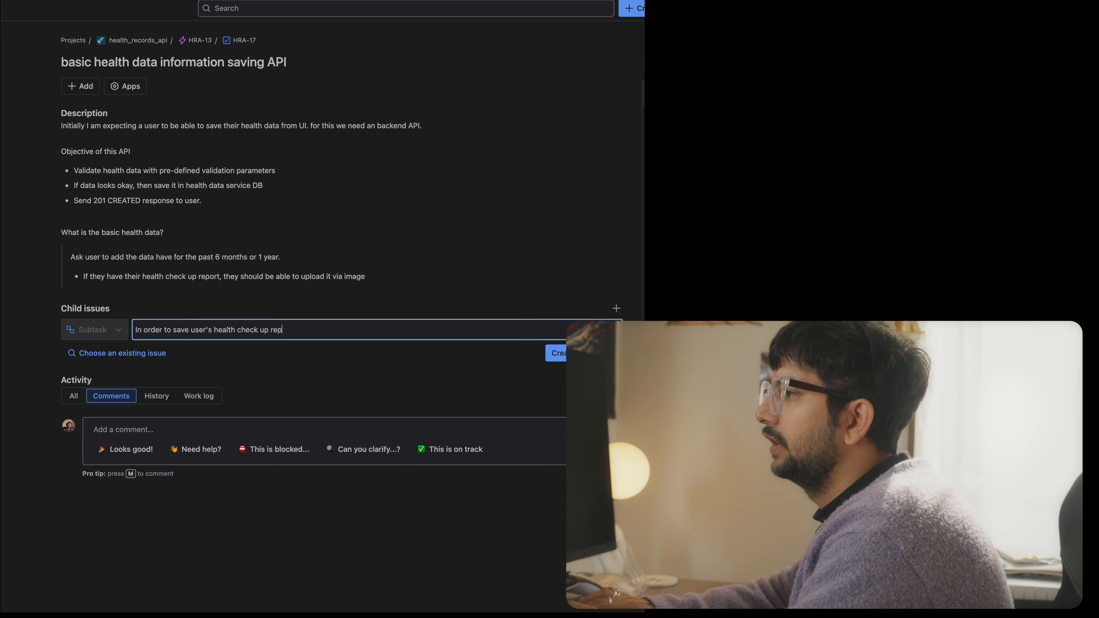
type("orts ")
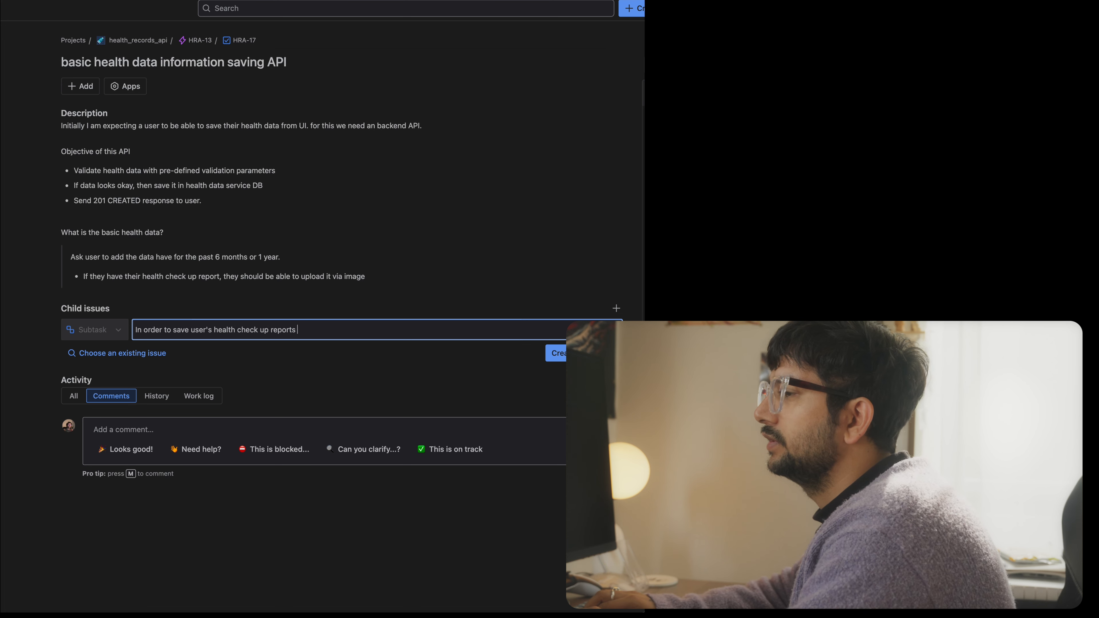
type("images,")
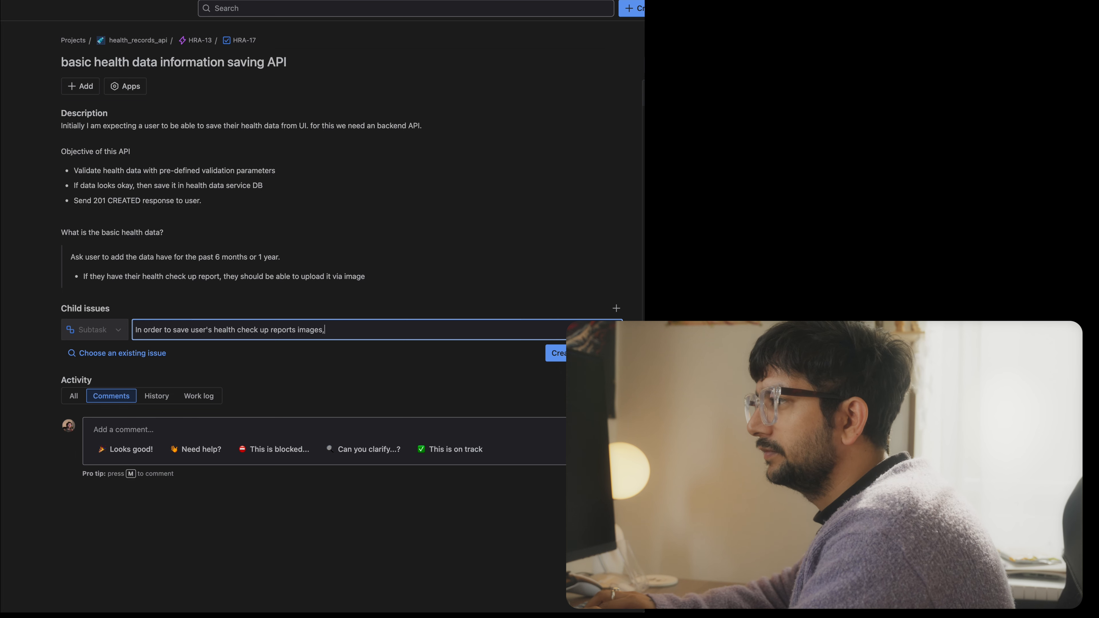
type(" we need S")
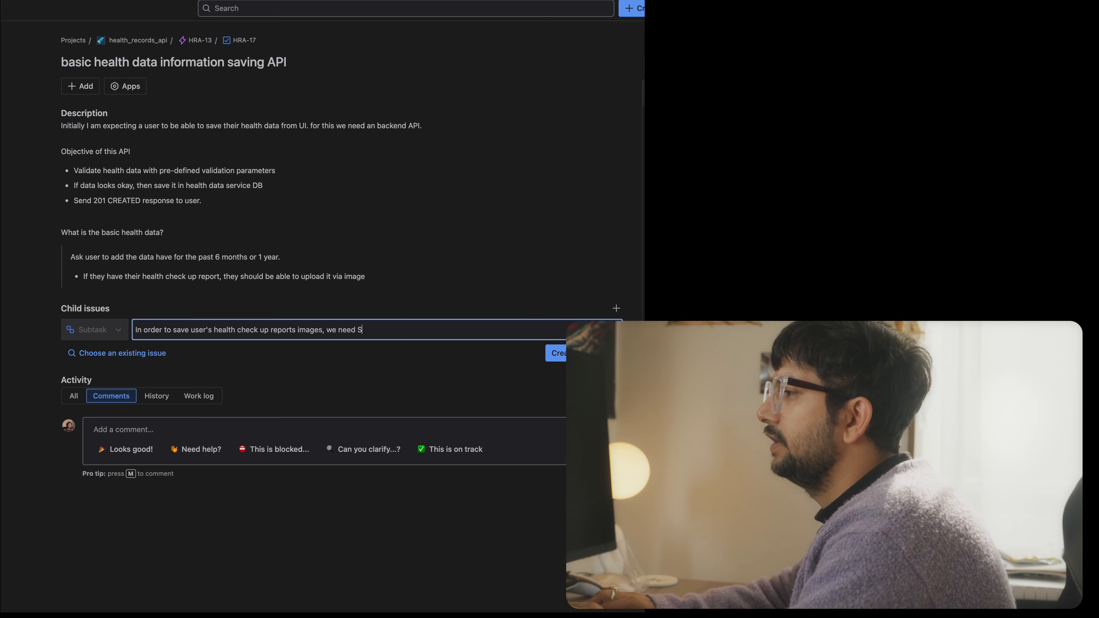
key("BackSpace")
type("to setup D")
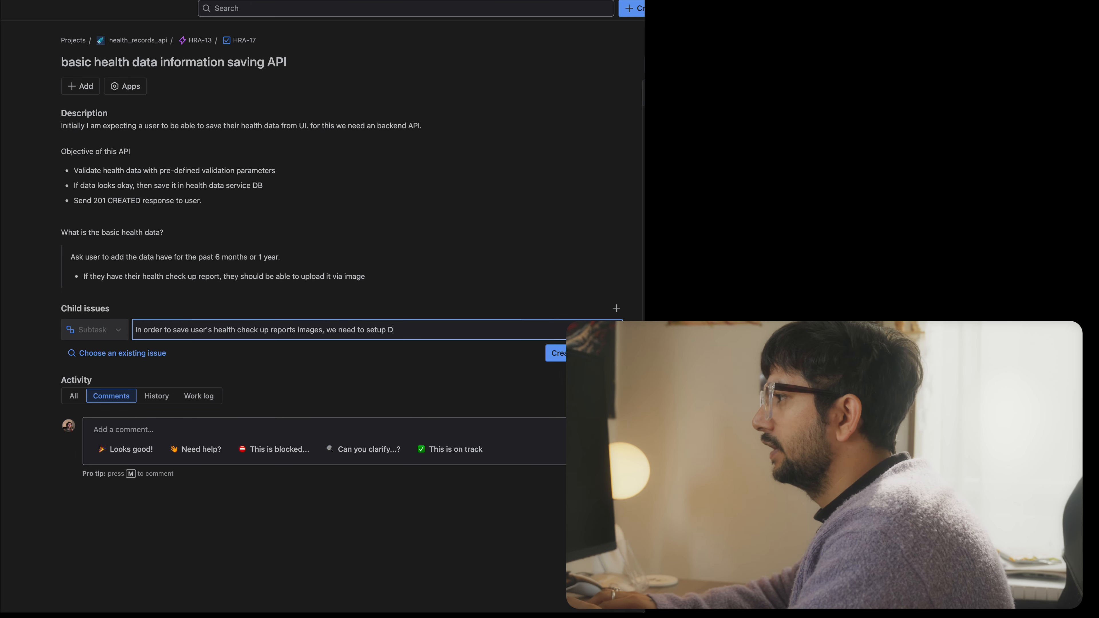
key("BackSpace")
type("S3")
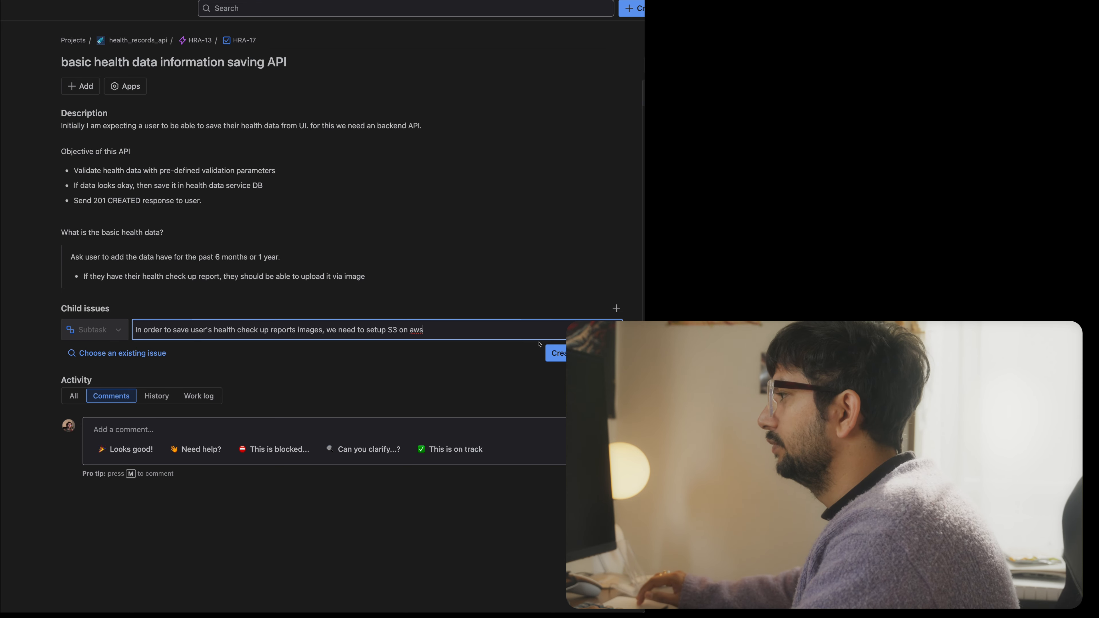
type("on aws")
left_click(554, 352)
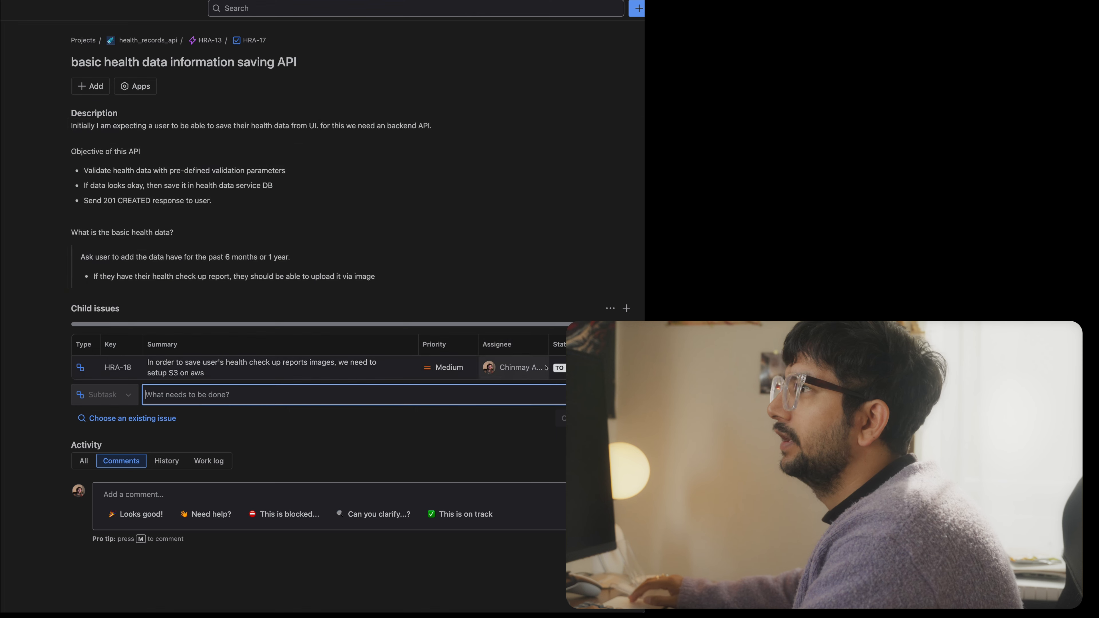
Step: Set the new S3 subtask's status to Backlog and review it in the parent issue HRA-17 from the project timeline
left_click(559, 367)
left_click(503, 390)
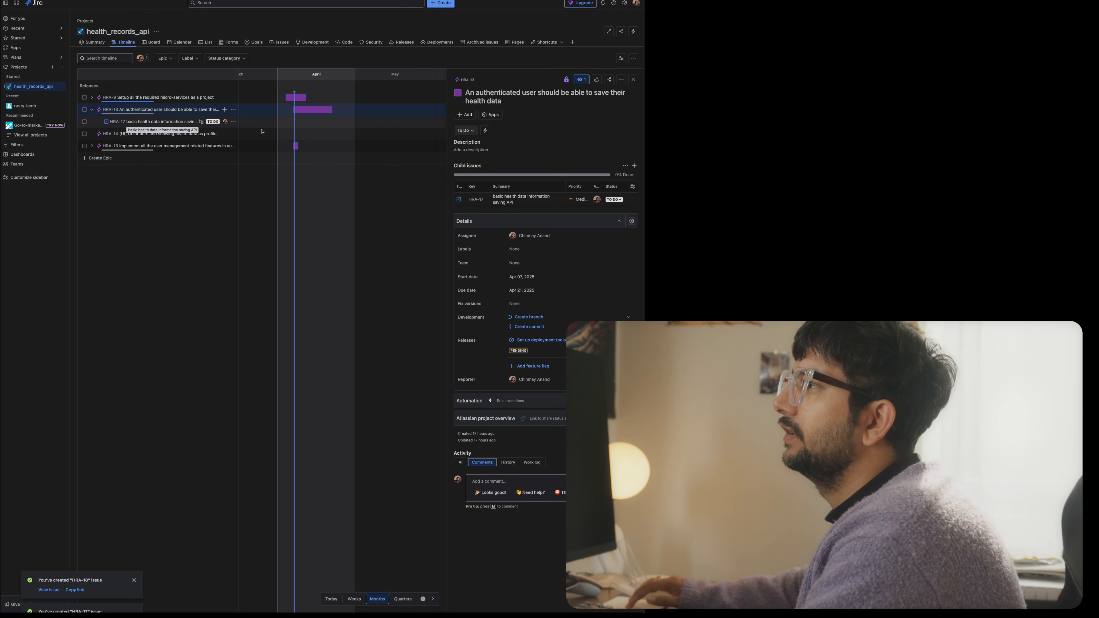
left_click(511, 196)
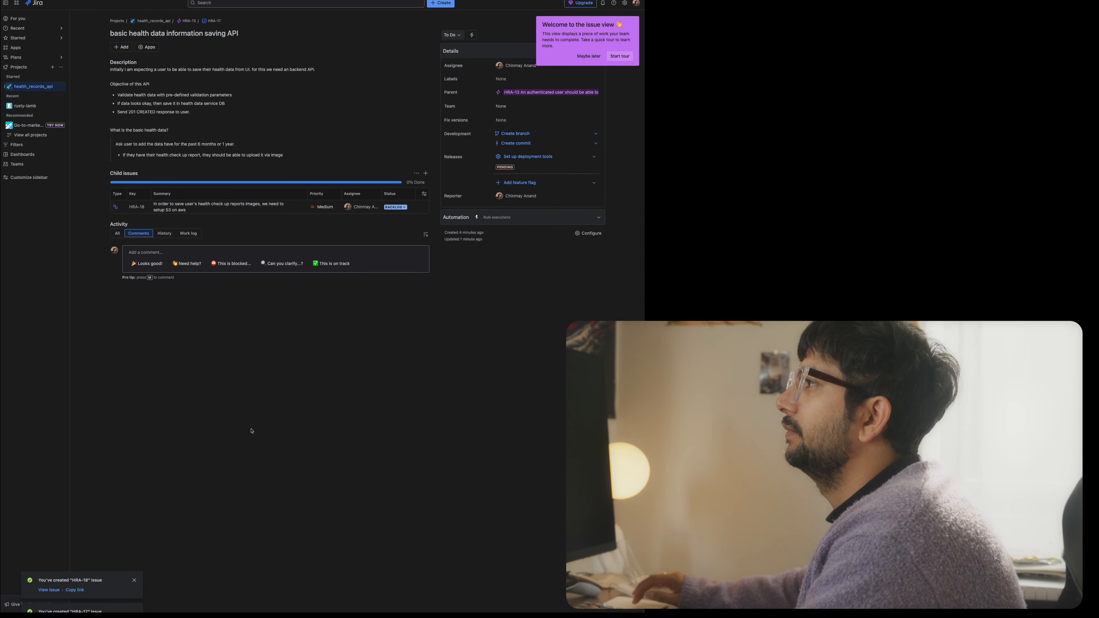
scroll(252, 431, "left", 5)
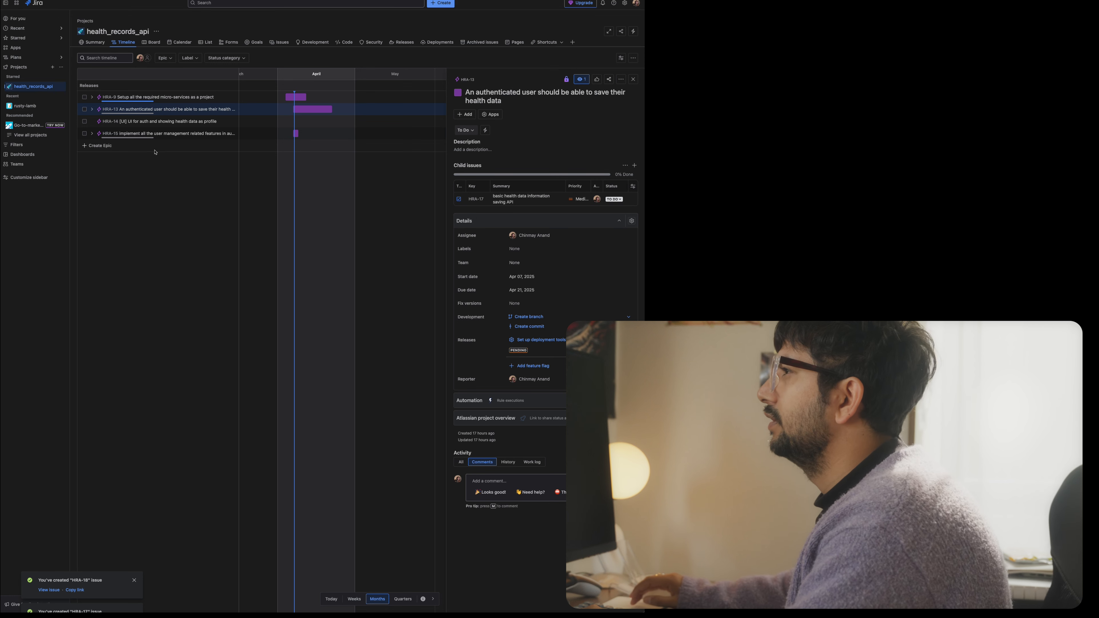
Step: Expand epic HRA-15 in the timeline and open its child issue HRA-16, the register handler update, in full view
left_click(94, 134)
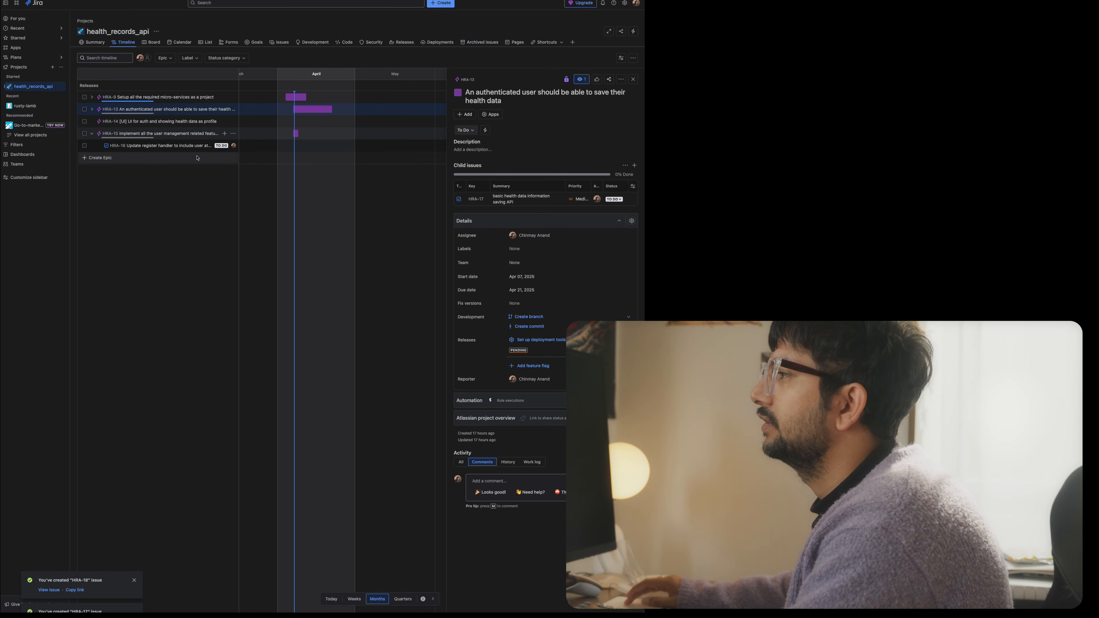
left_click(164, 146)
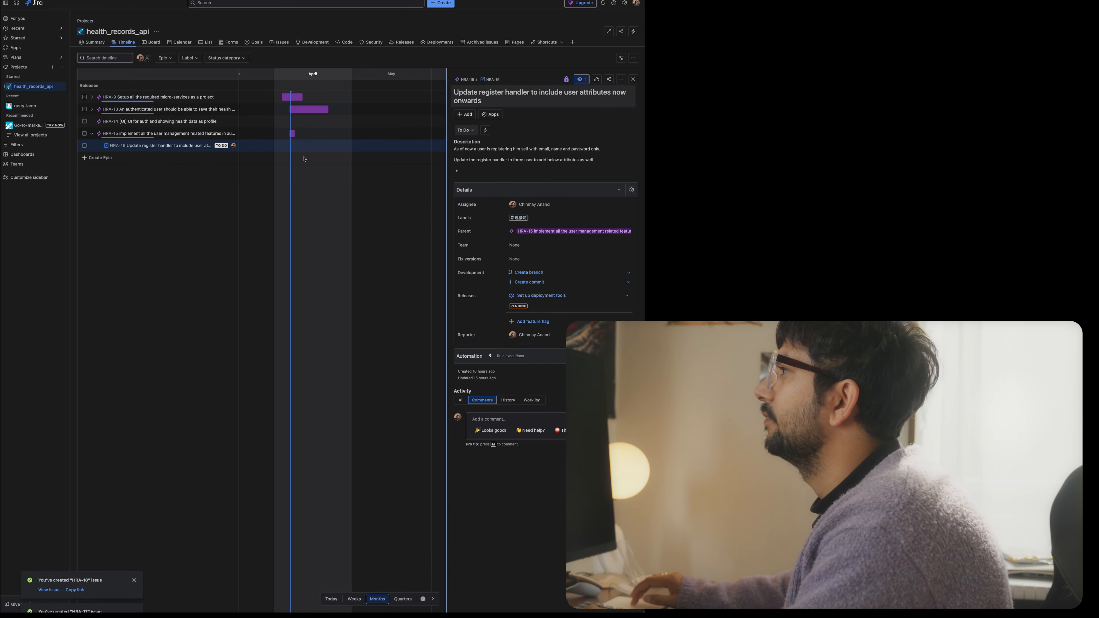
left_click(169, 135)
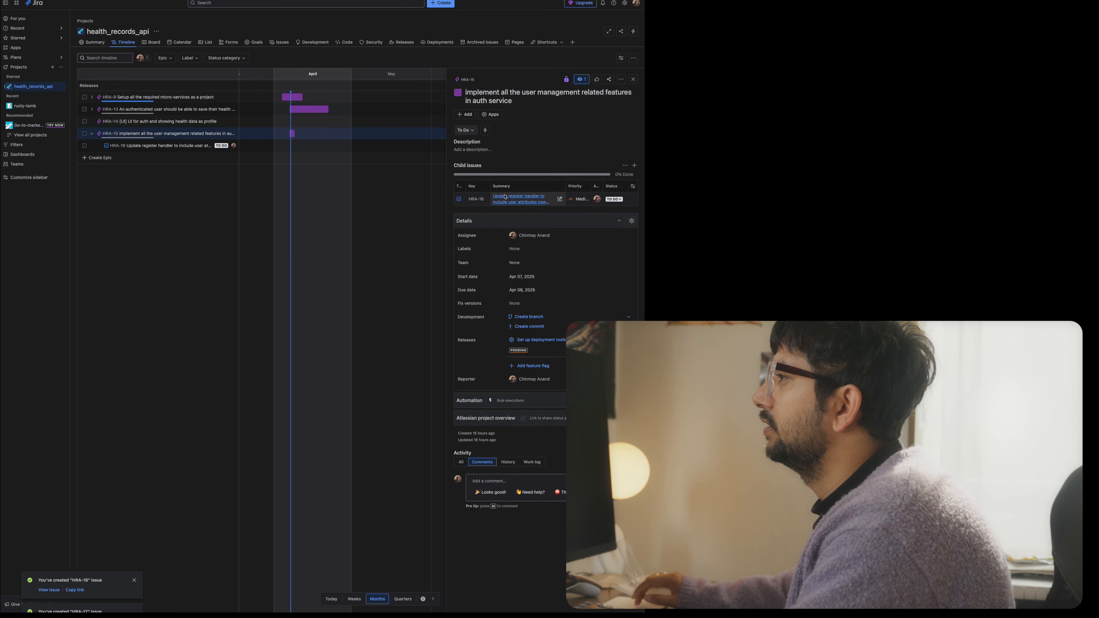
scroll(518, 202, "up", 4)
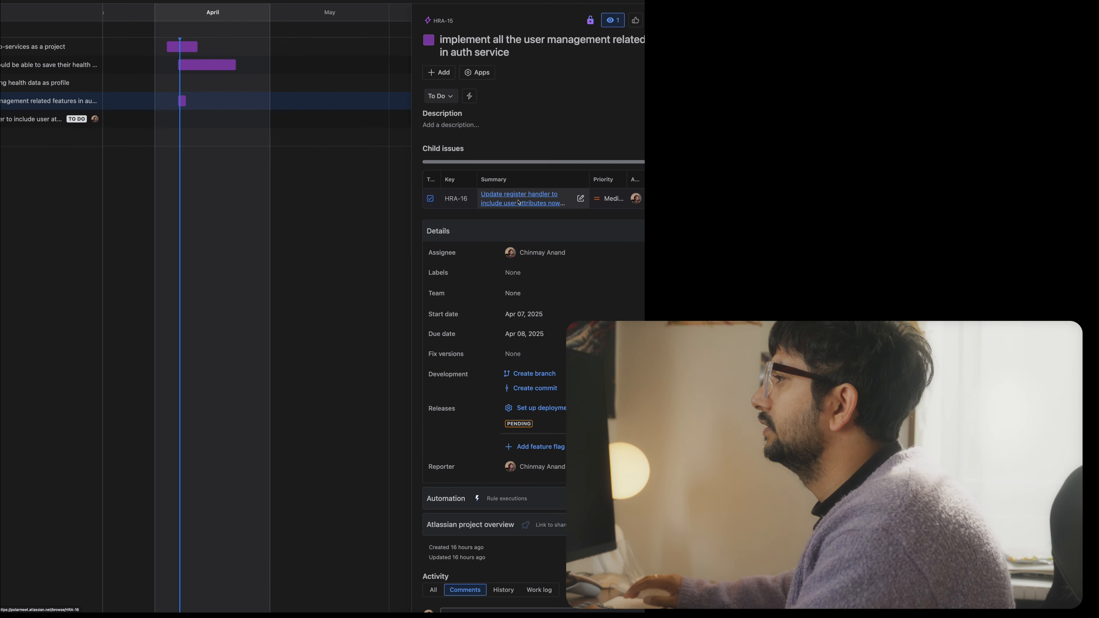
scroll(527, 204, "left", 10)
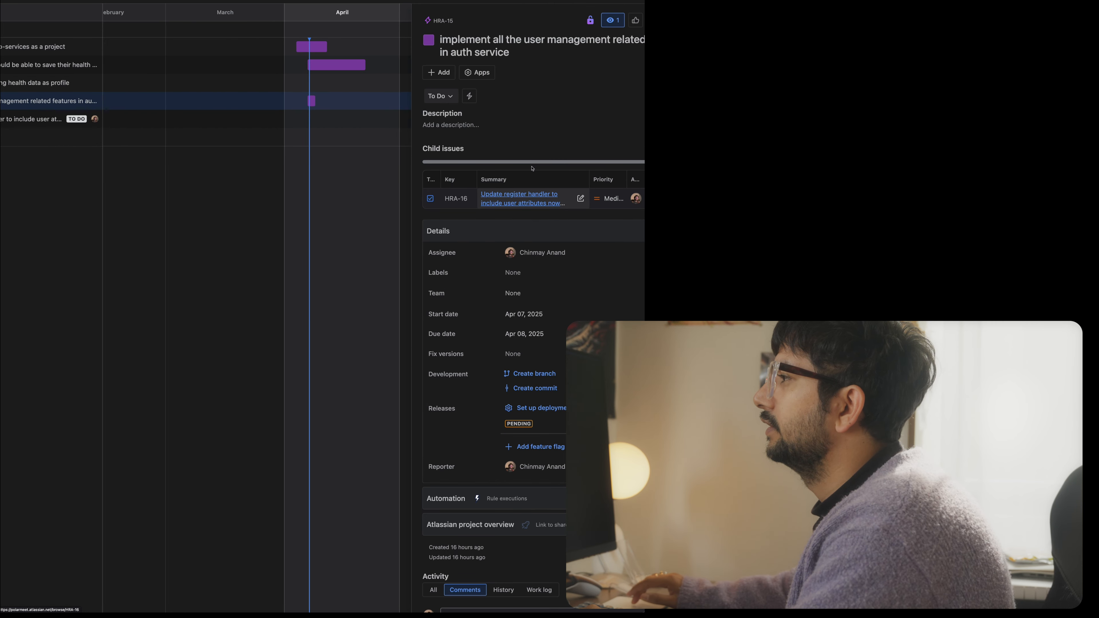
scroll(535, 28, "right", 2)
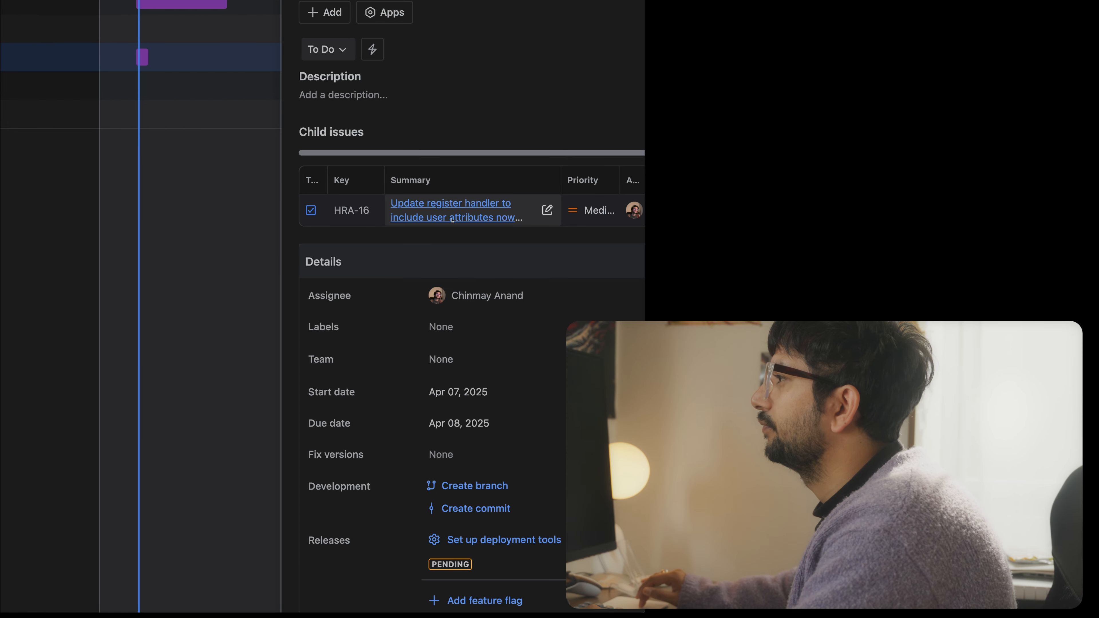
left_click(471, 210)
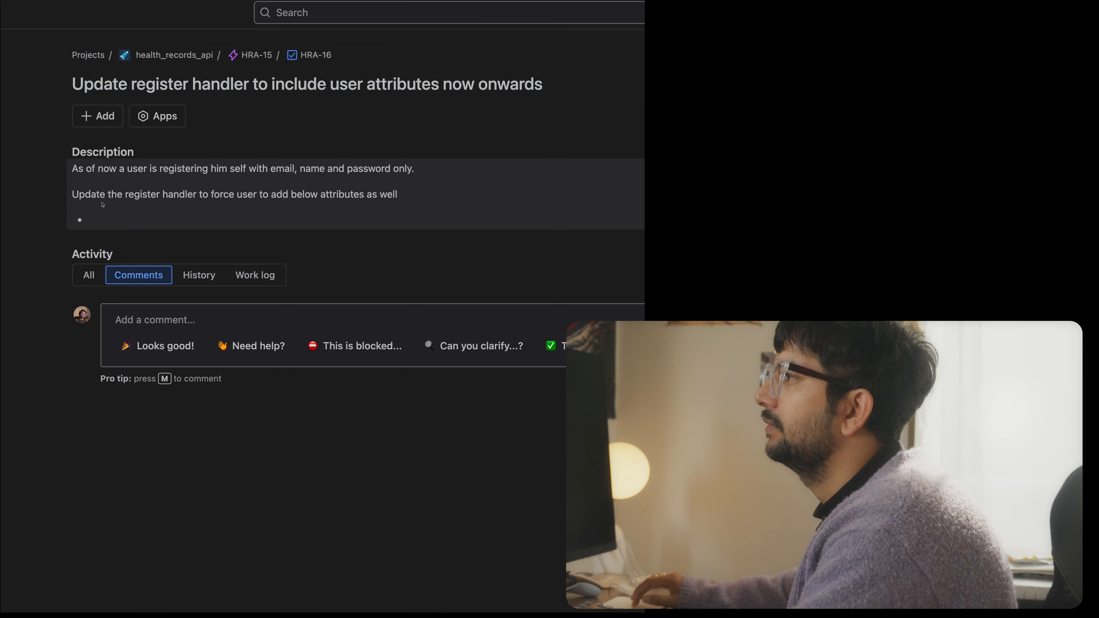
Step: Edit the HRA-16 description, filling the bulleted list of required user attributes with "first_name" and "middle_name"
left_click(218, 199)
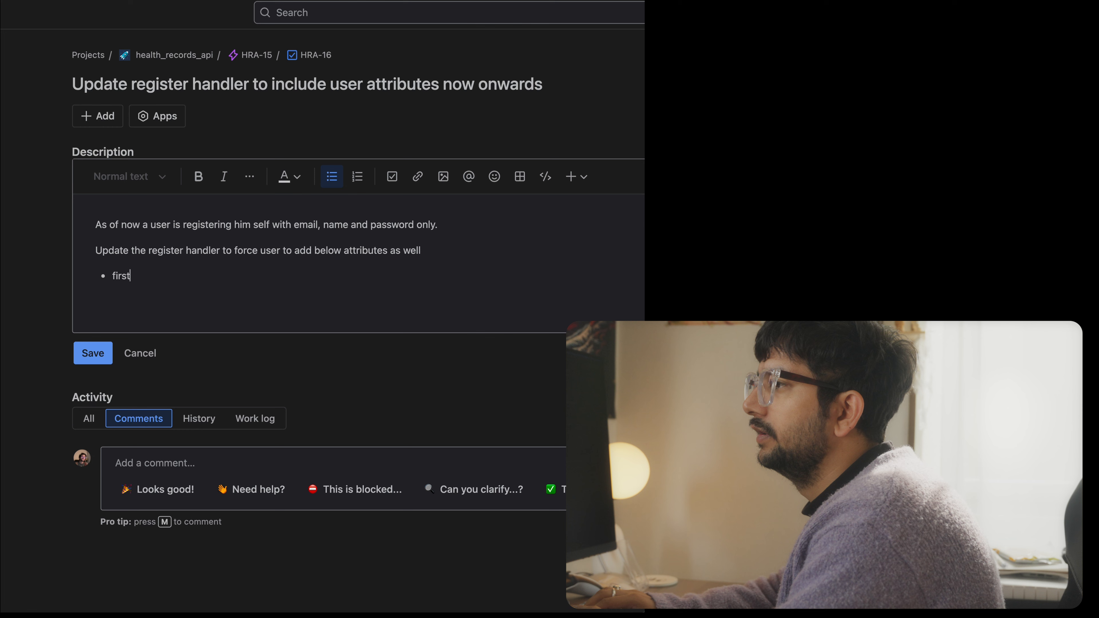
type("me")
key("Return")
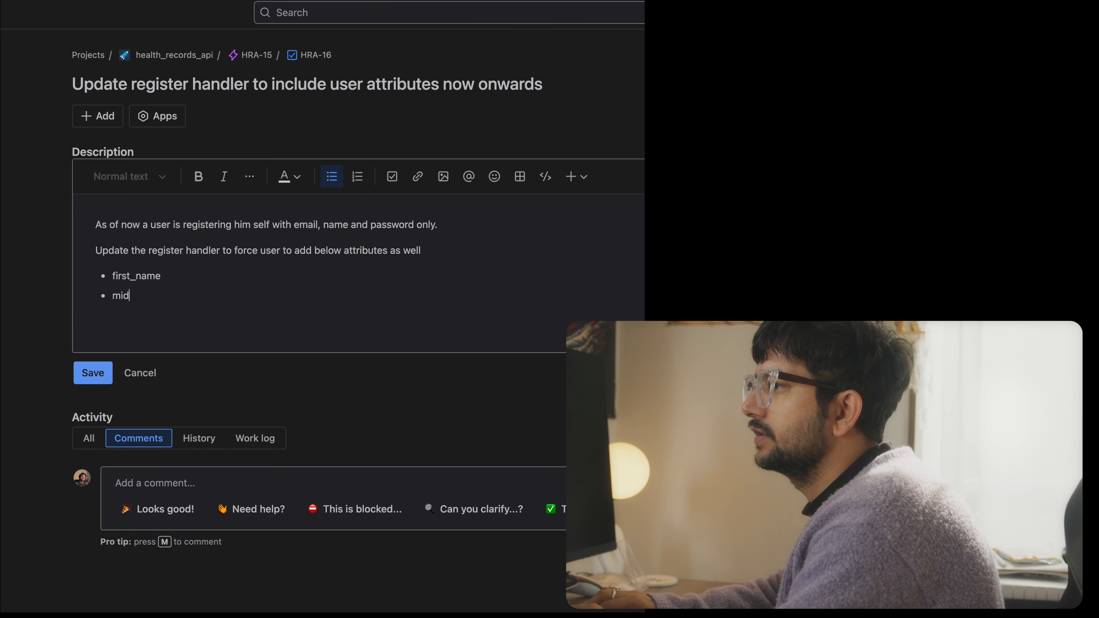
type("middle_name")
key("Return")
Step: Add "last_name" to the bulleted list of required user attributes in the HRA-16 description
type("La")
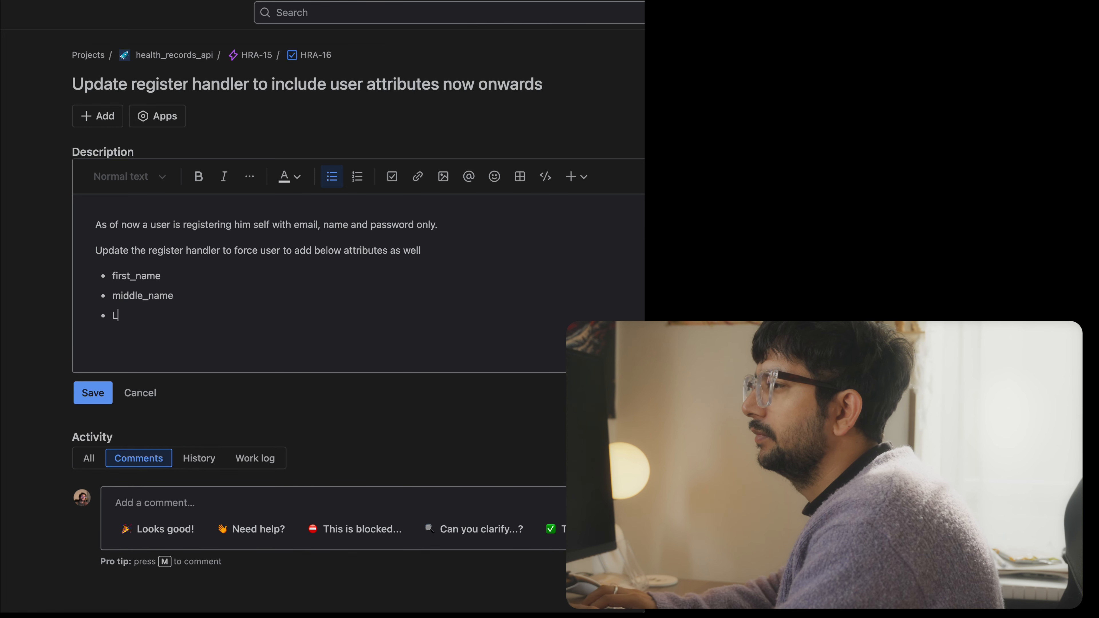
type("a")
key("BackSpace")
key("BackSpace")
type("last_")
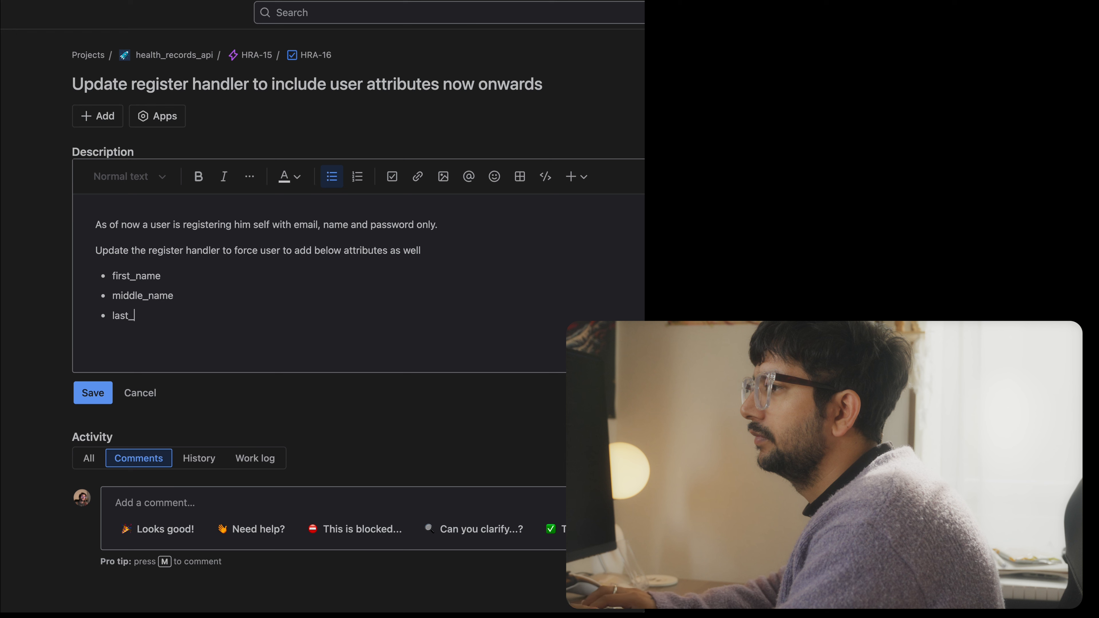
type("name")
Step: Add an "address" bullet after last_name and start an indented sub-bullet beneath it
key("Return")
type("addres")
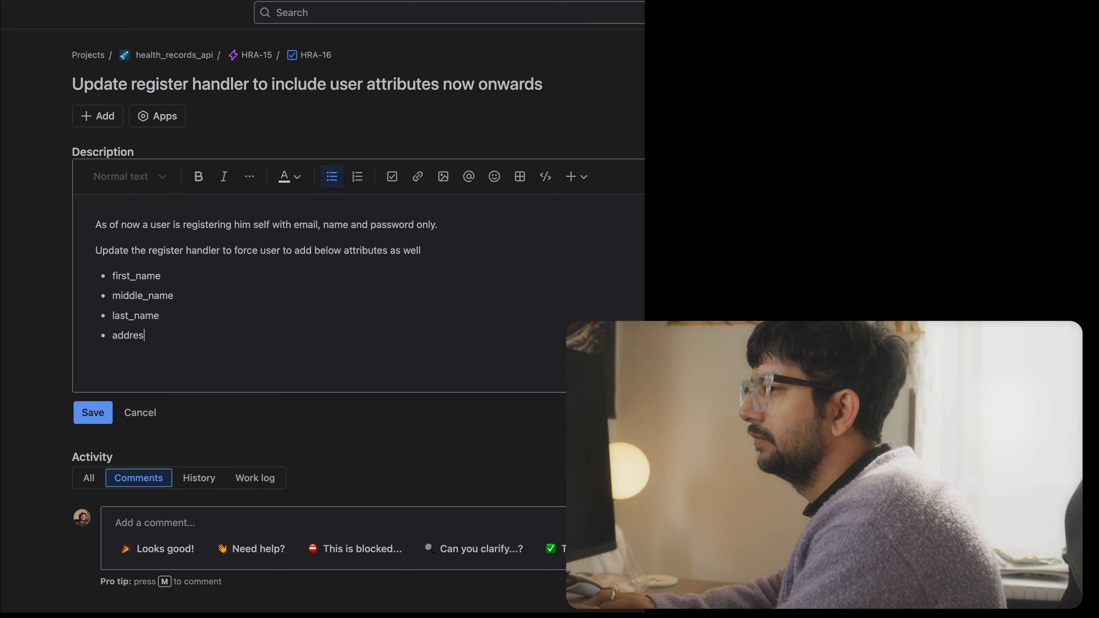
type("s")
key("Return")
type("-")
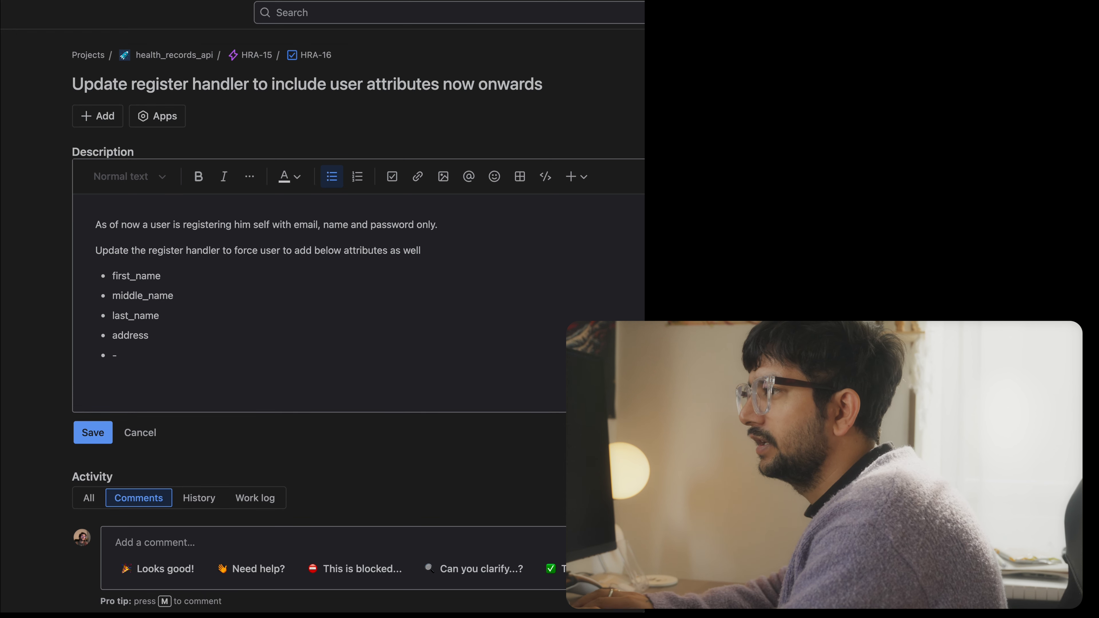
key("BackSpace")
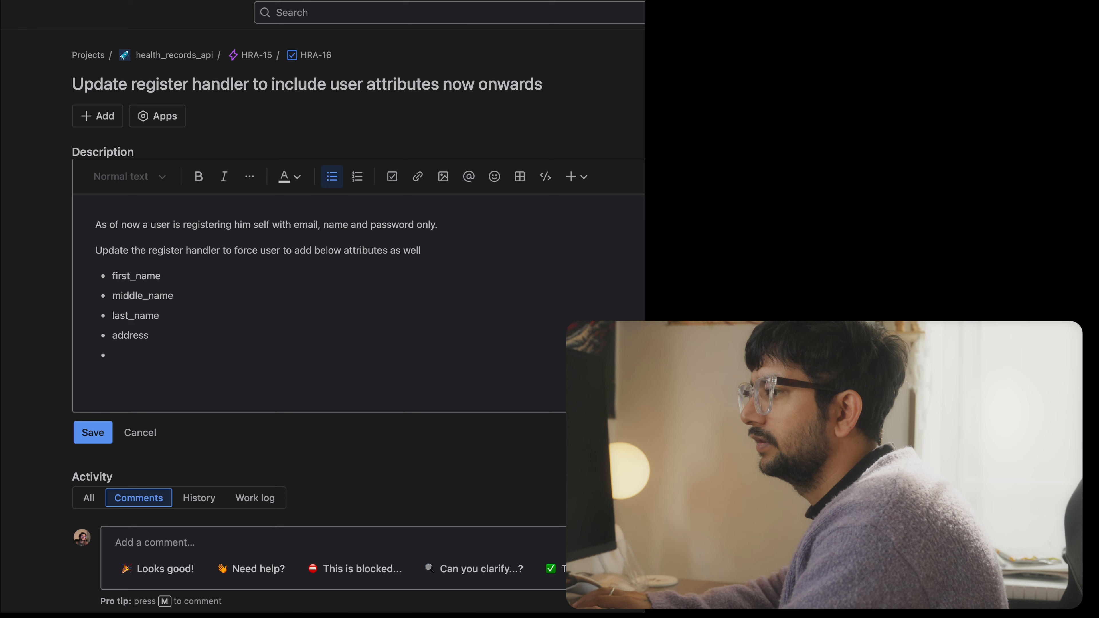
key("BackSpace")
key("BackSpace")
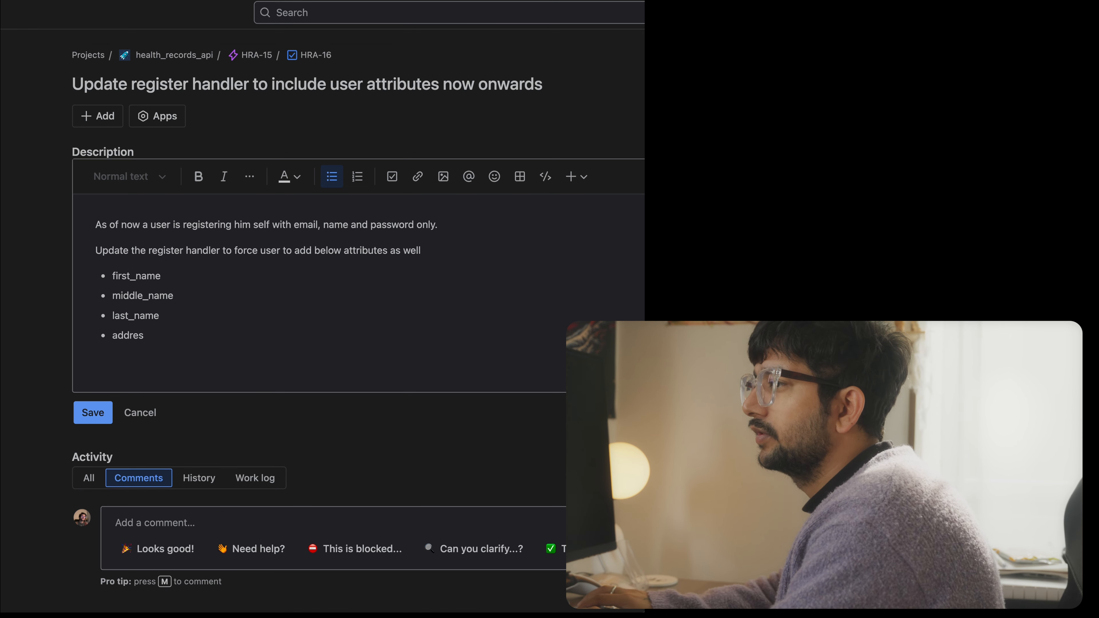
type("s")
key("Return")
key("Tab")
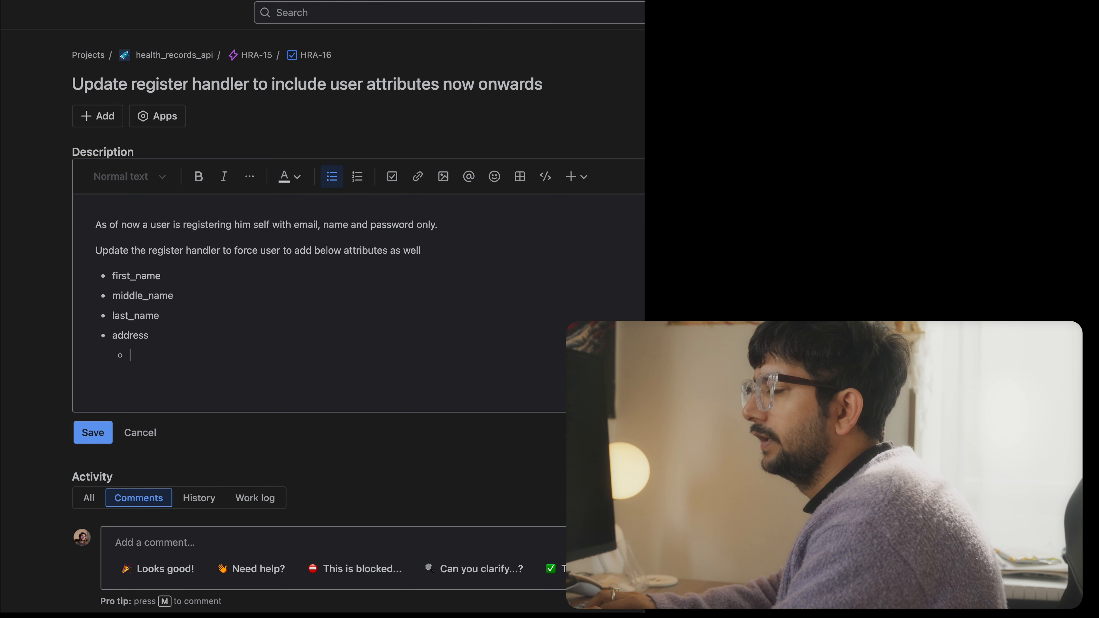
type("to")
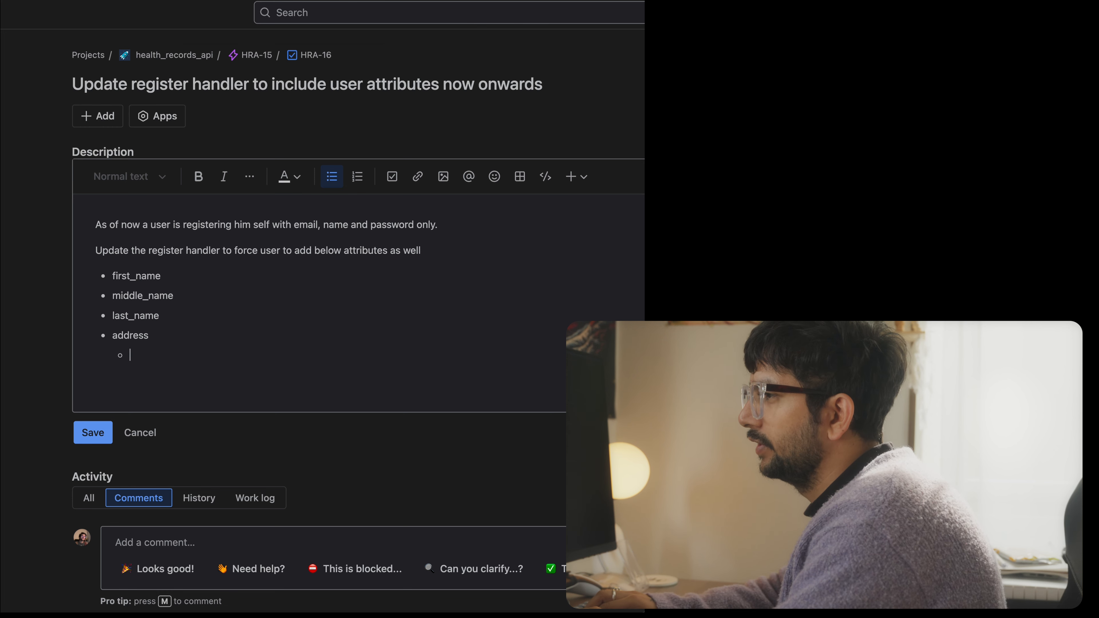
key("Caps_Lock")
type("city")
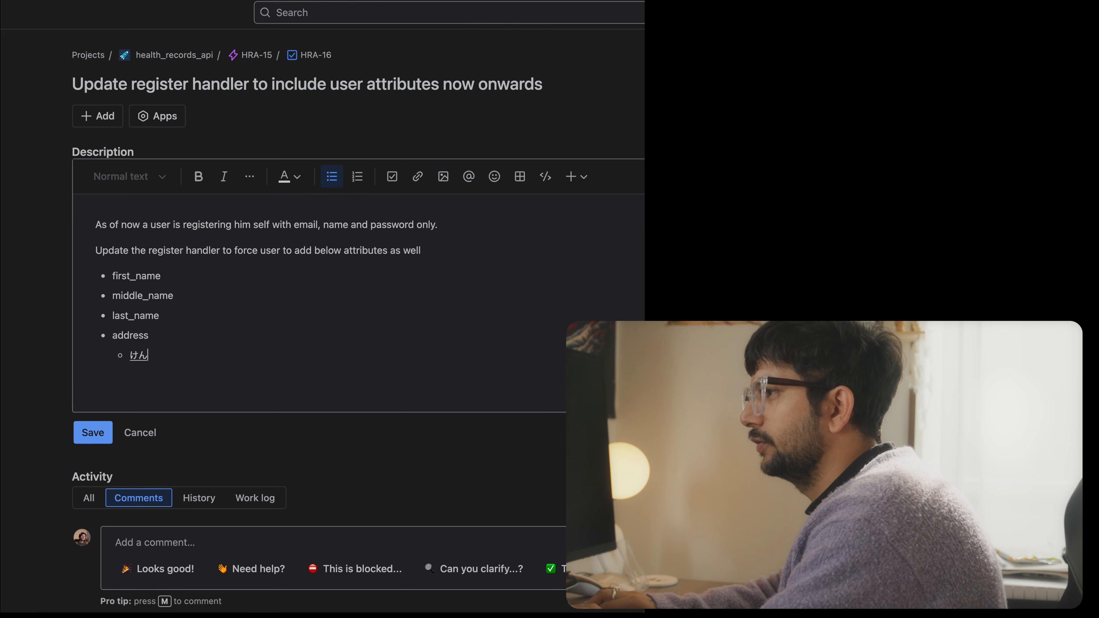
key("BackSpace")
key("BackSpace")
key("BackSpace")
key("BackSpace")
type("shi")
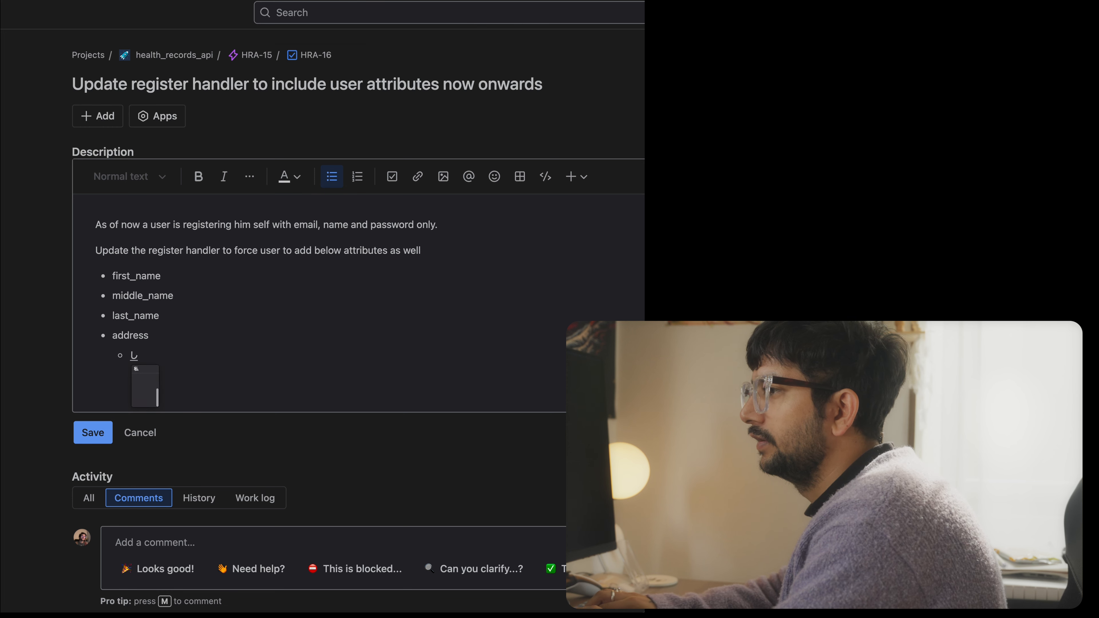
key("space")
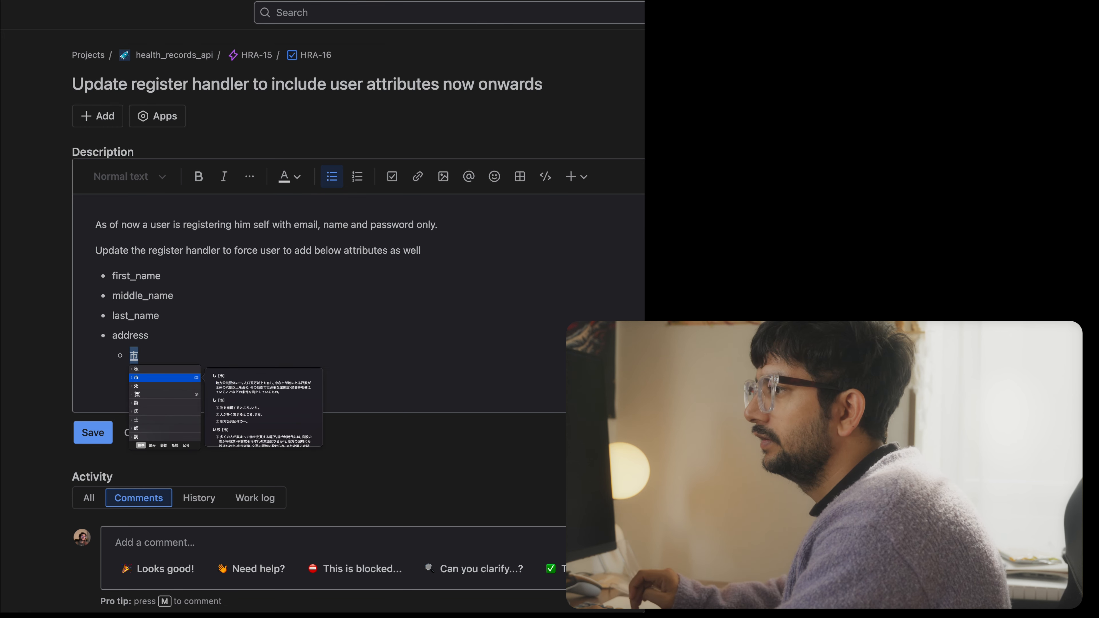
key("Return")
type("、")
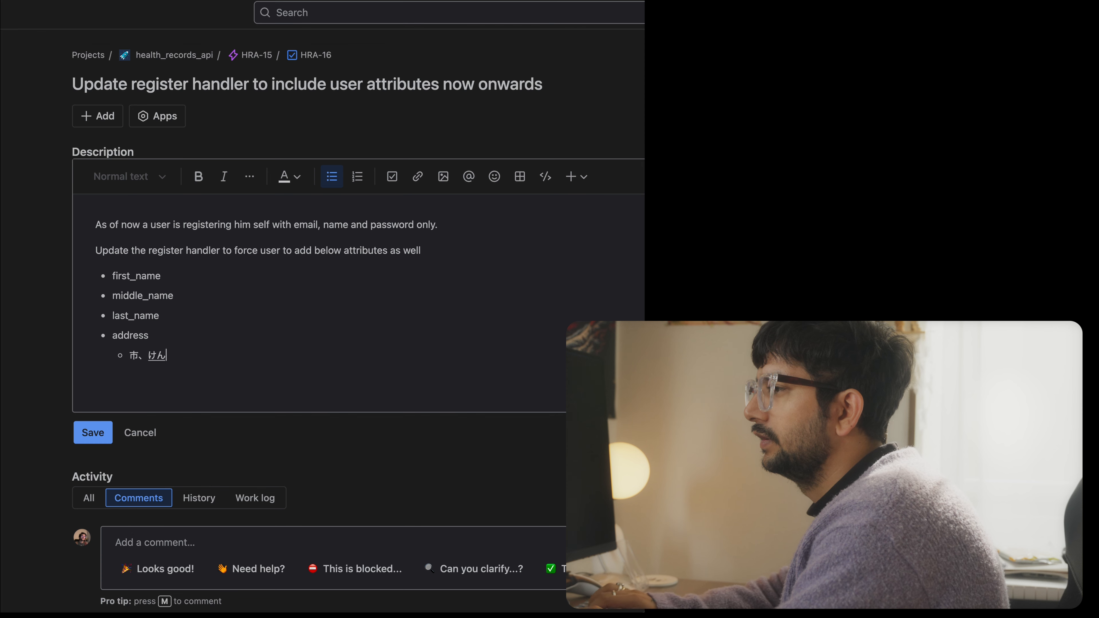
type("けん")
key("space")
key("BackSpace")
key("BackSpace")
key("BackSpace")
key("BackSpace")
key("BackSpace")
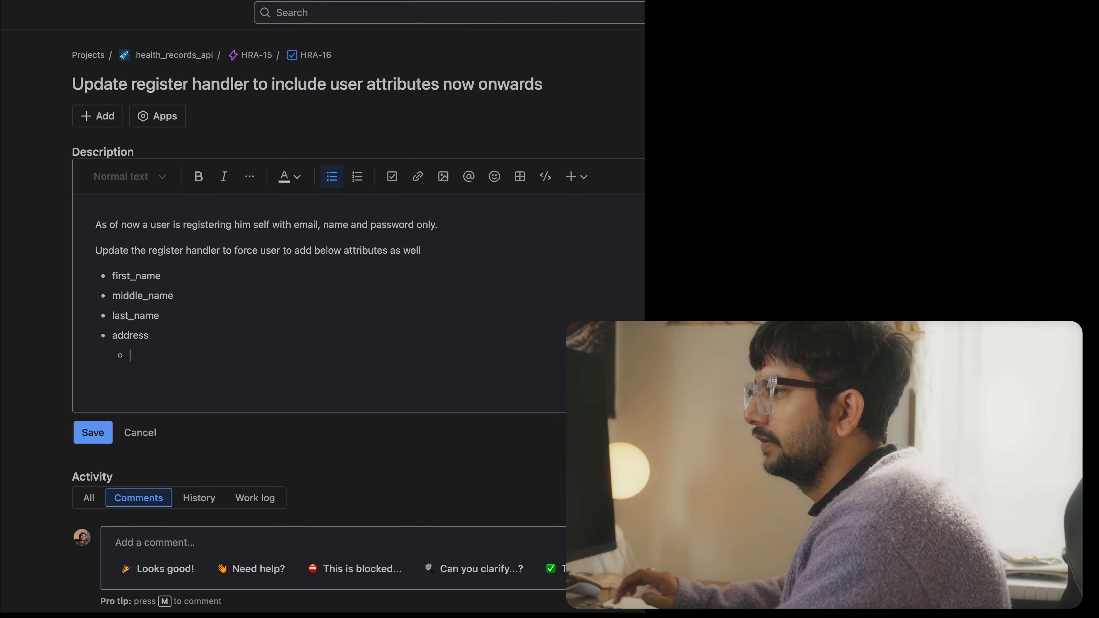
type("けん")
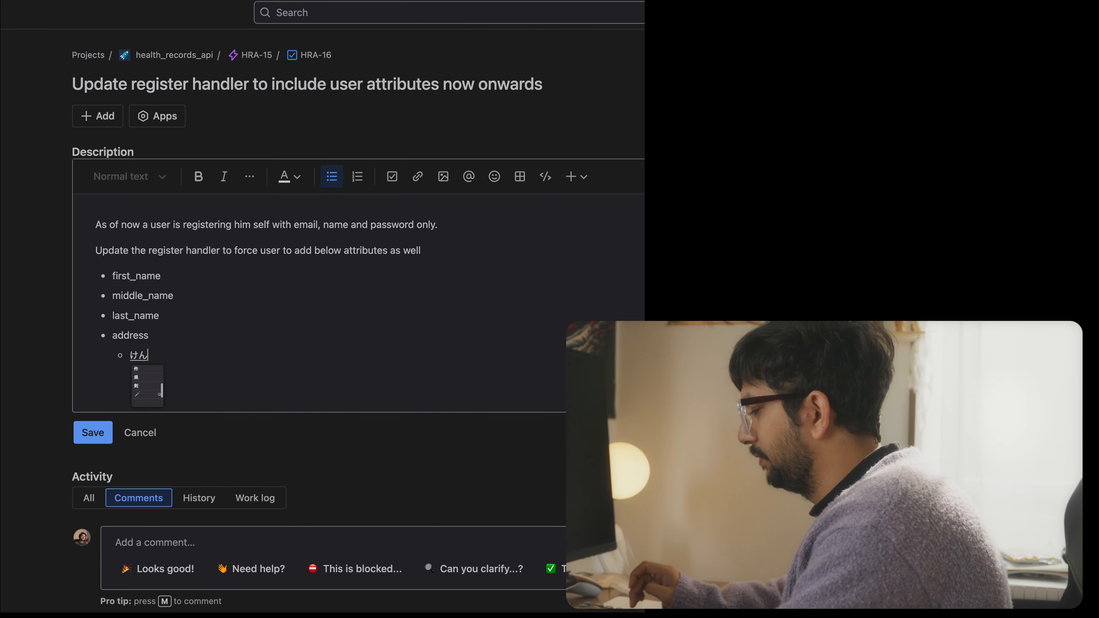
key("space")
key("Return")
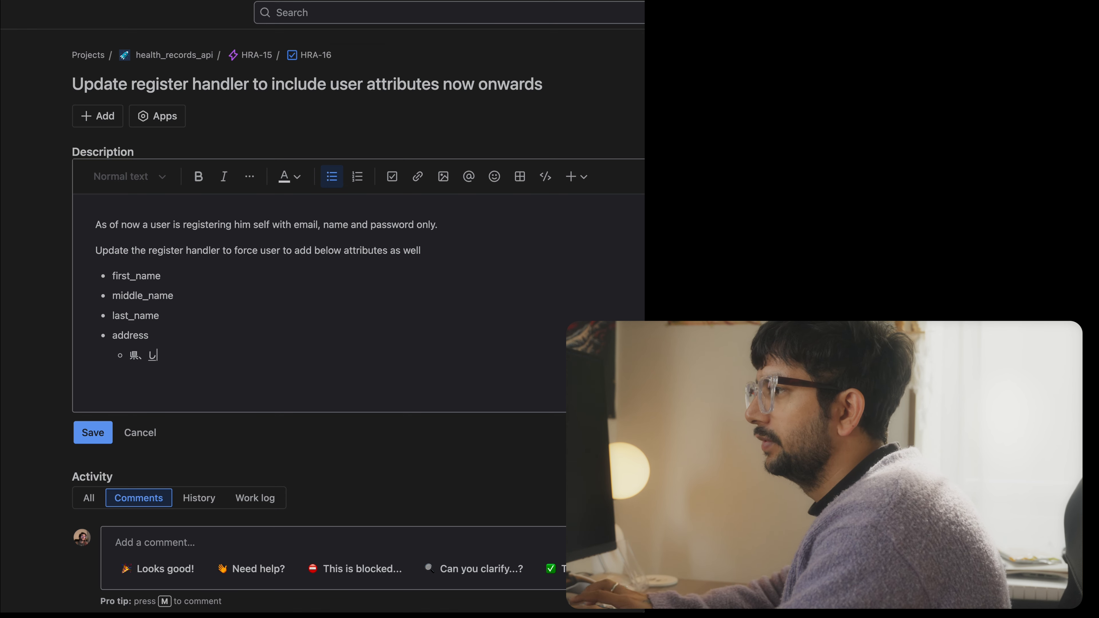
key("space")
key("Return")
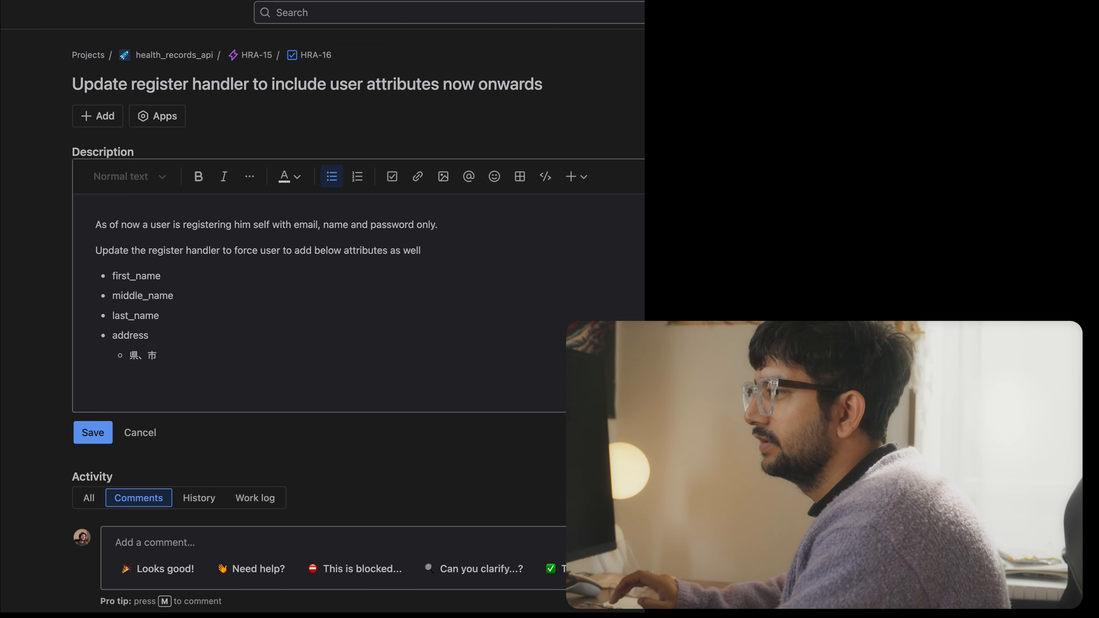
type("、rol")
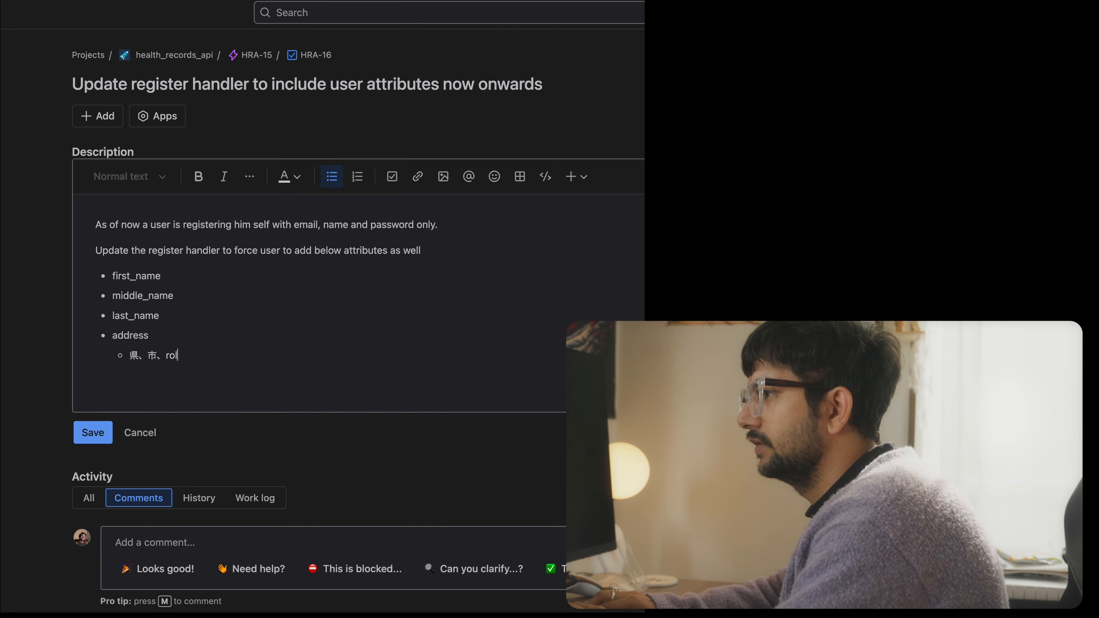
type("r")
type("ocal add")
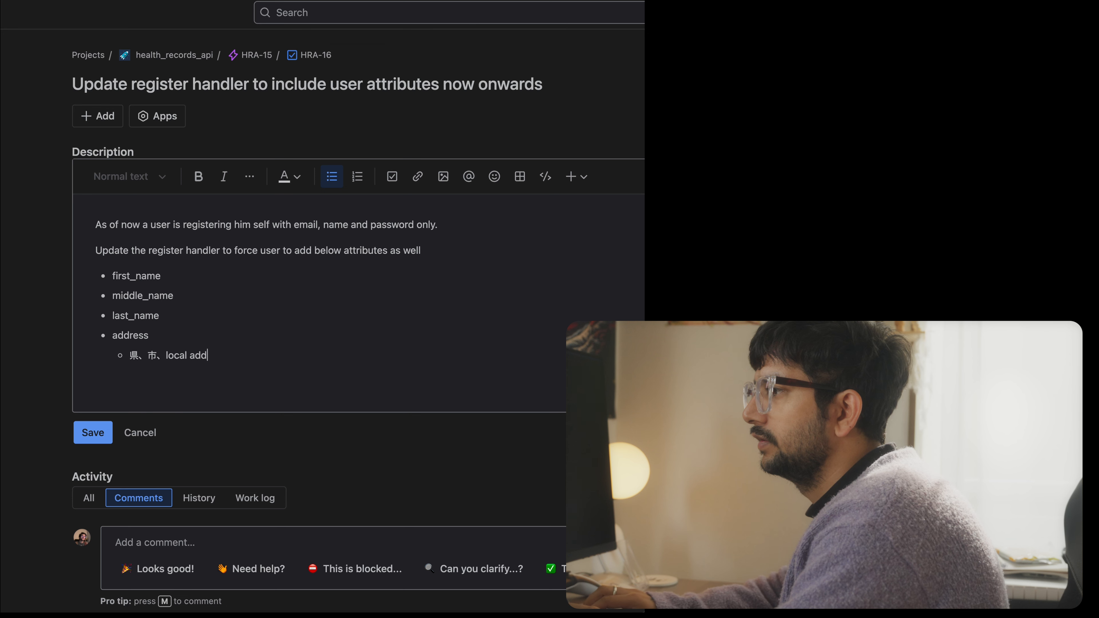
key("BackSpace")
key("BackSpace")
key("BackSpace")
key("BackSpace")
key("BackSpace")
key("BackSpace")
key("BackSpace")
key("BackSpace")
key("BackSpace")
key("BackSpace")
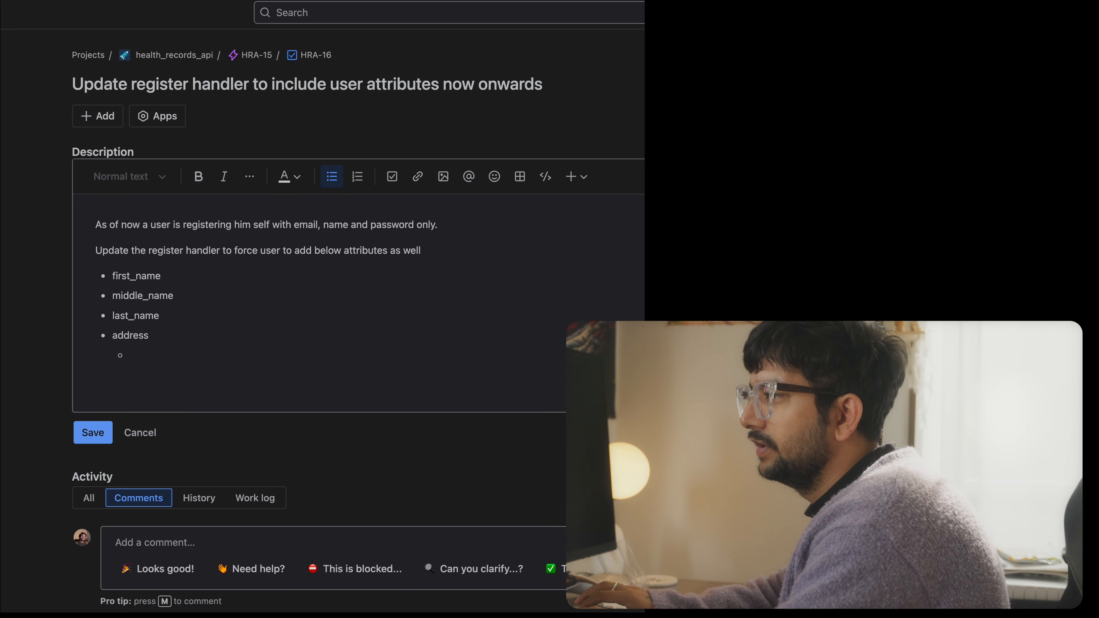
Step: Enter "country" and "city" as nested bullets under address
type("coun")
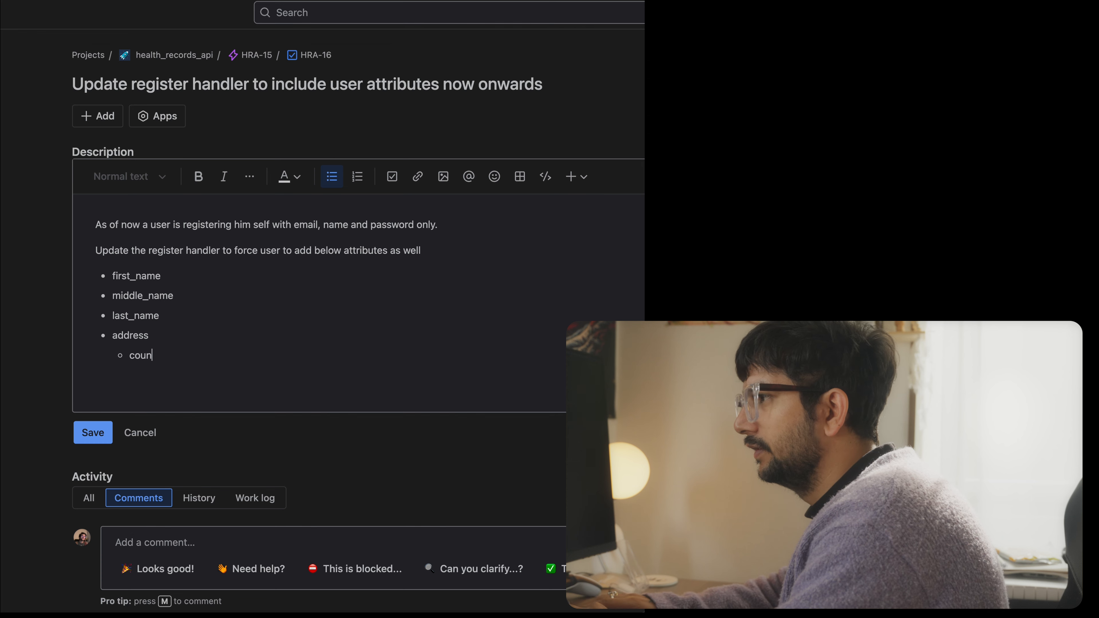
type("try")
key("Return")
type("cit")
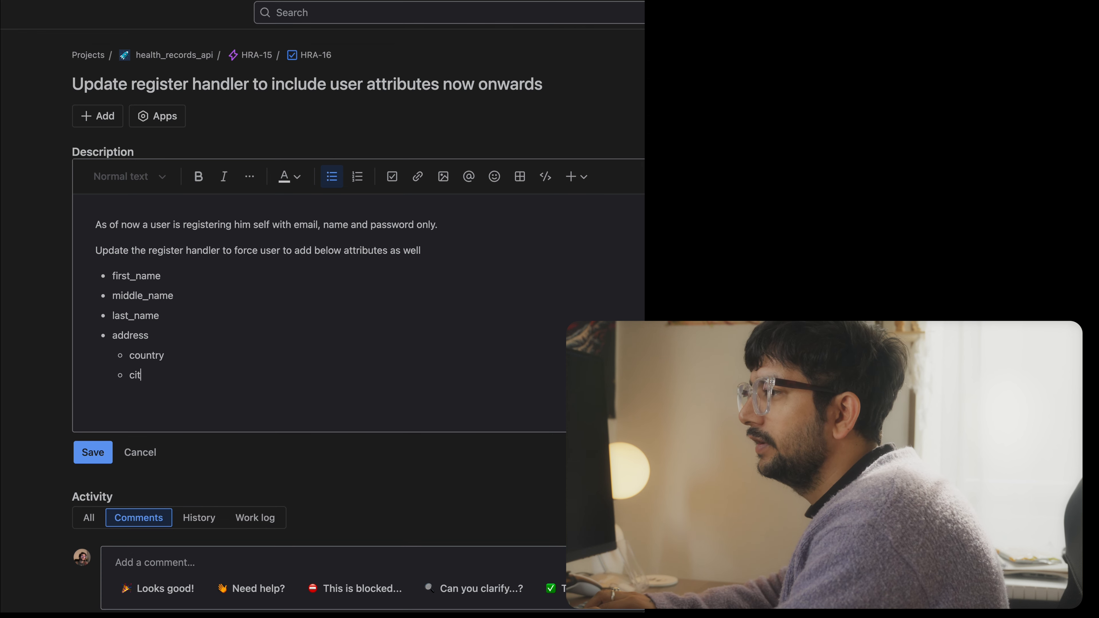
type("yy")
key("Return")
Step: Extend the nested address list with "town", "postel code" and "flat no"
type("o")
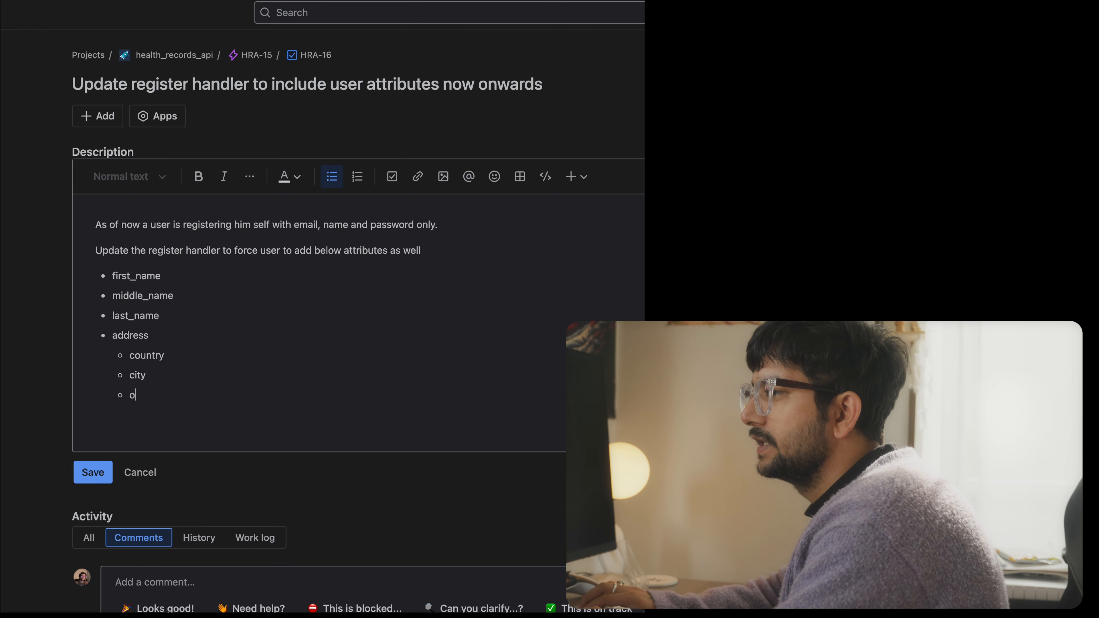
key("BackSpace")
type("town")
key("Return")
type("post")
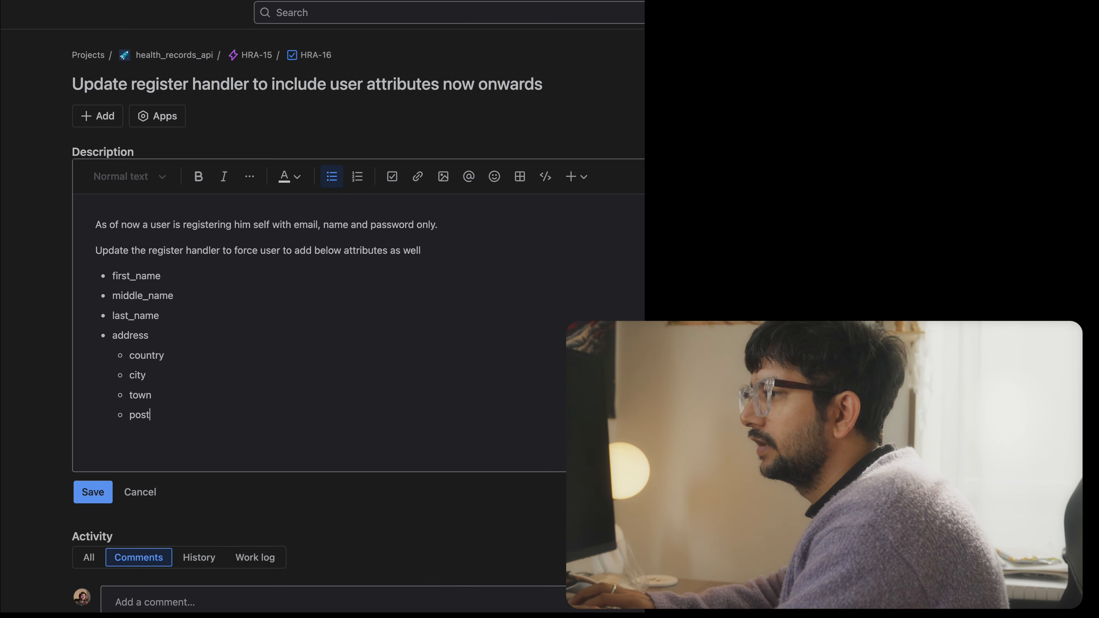
type("el code")
key("Return")
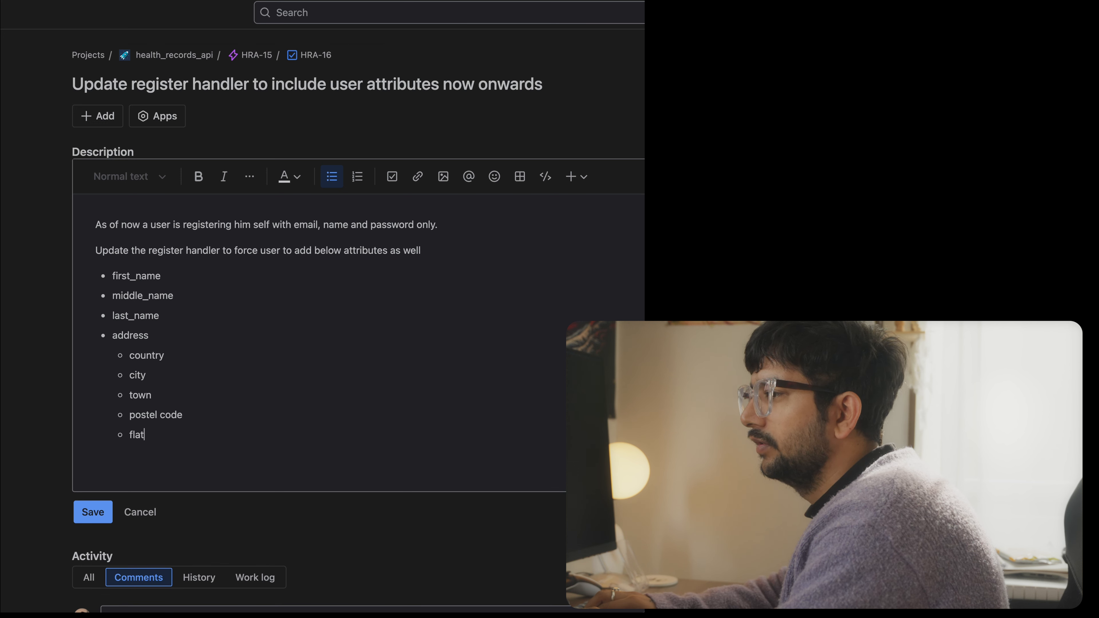
type("flat no")
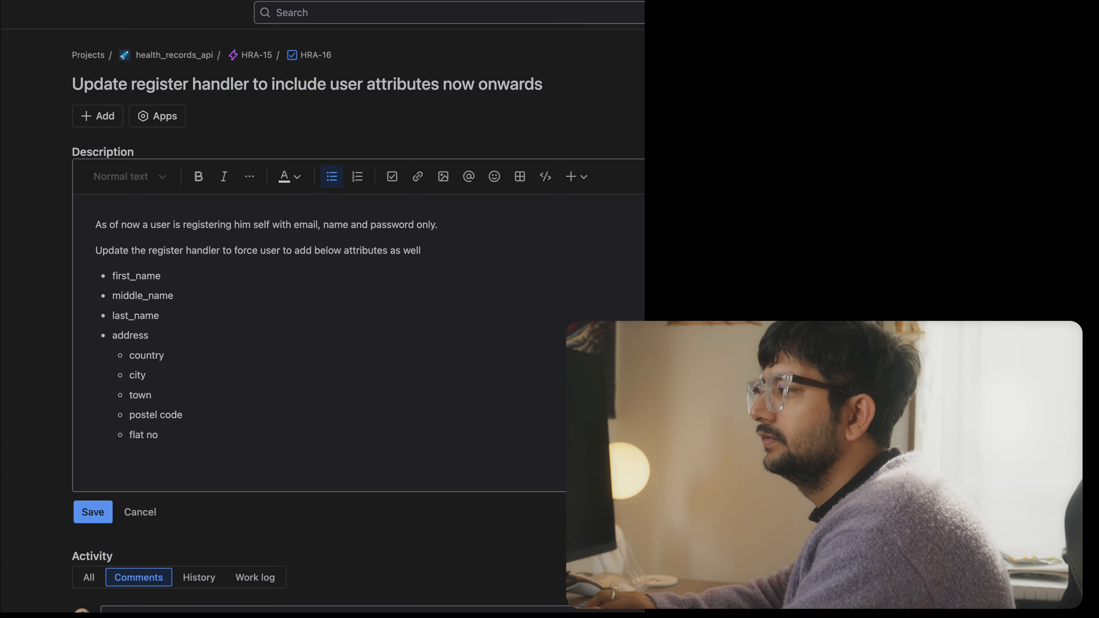
Step: Start another nested bullet after "flat no" with an upward arrow symbol (⇧), converted from the Japanese word for arrow
key("Return")
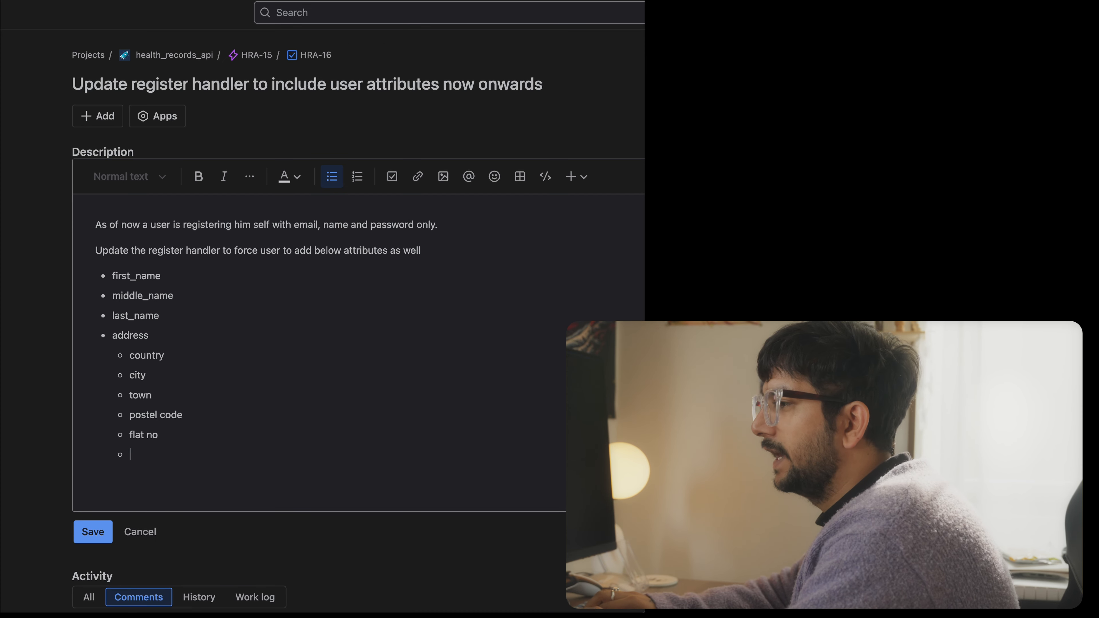
type("yajirsu")
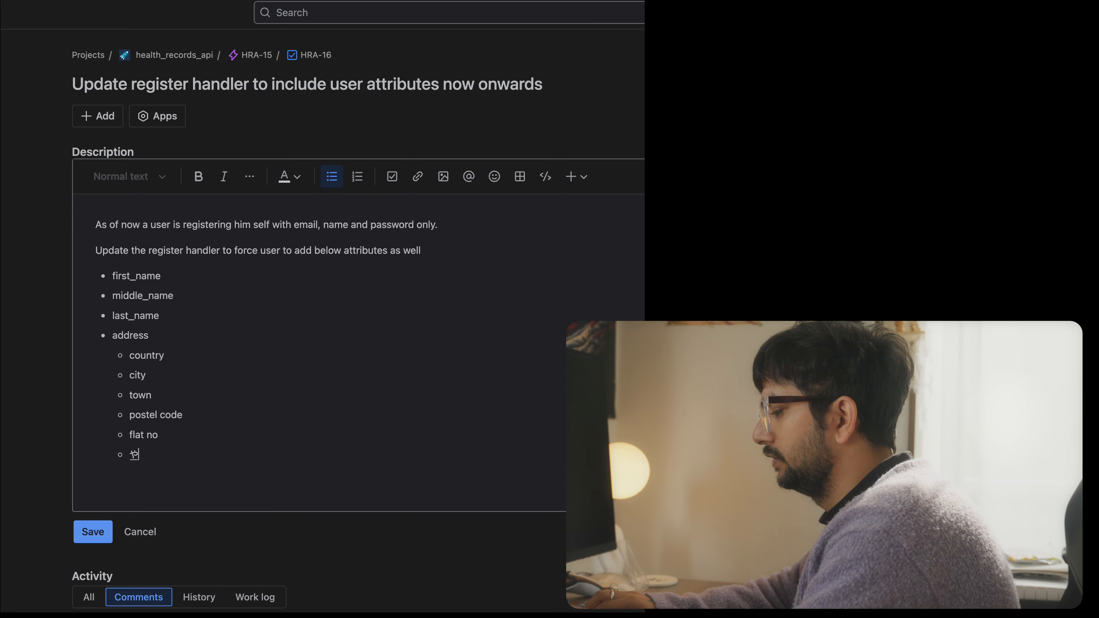
key("BackSpace")
key("BackSpace")
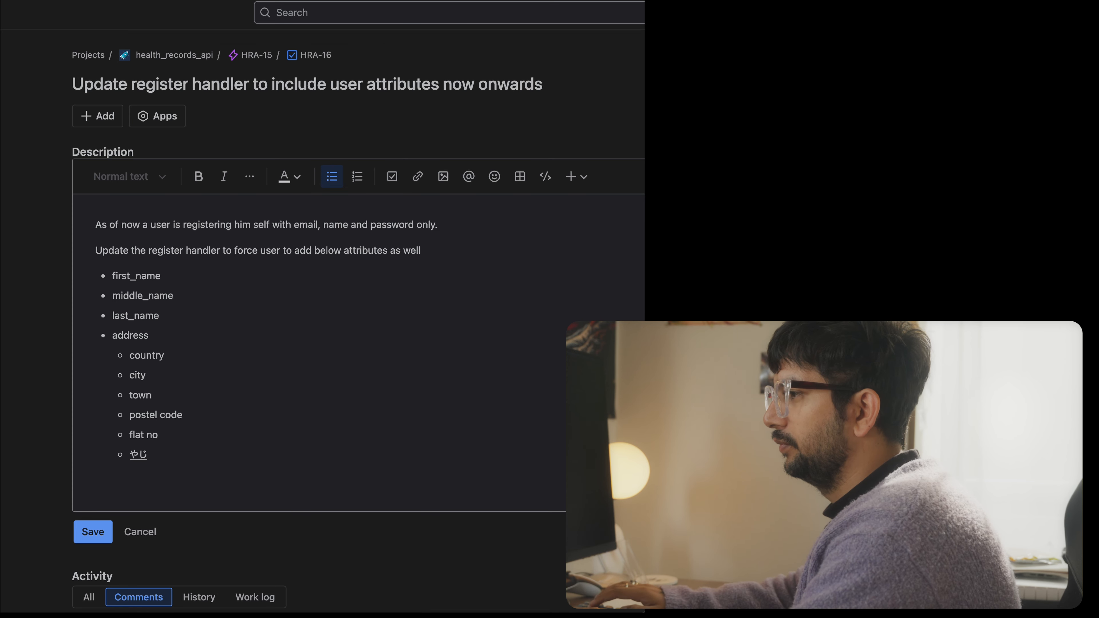
type("rushi")
key("Down")
key("Down")
key("Down")
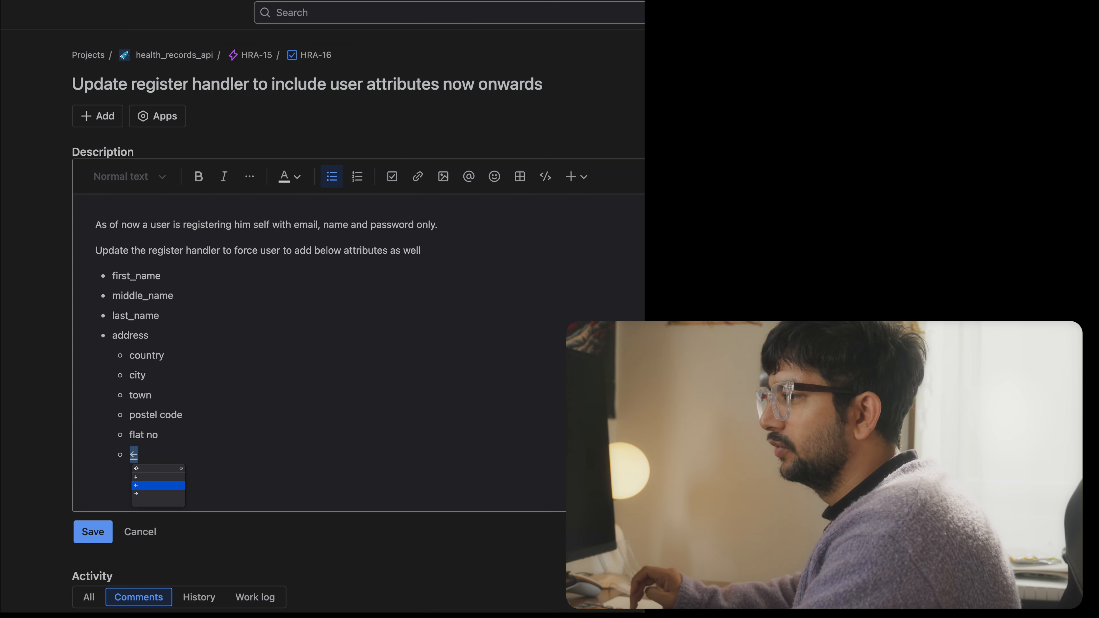
key("space")
key("space")
key("Up")
key("Up")
key("Up")
key("Up")
key("Up")
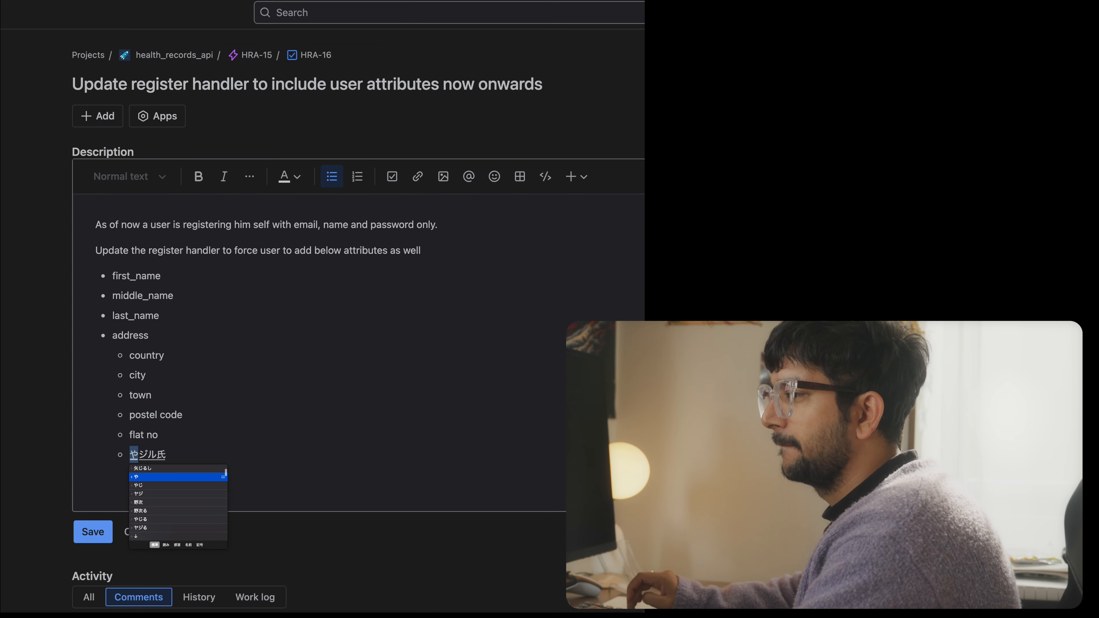
key("Return")
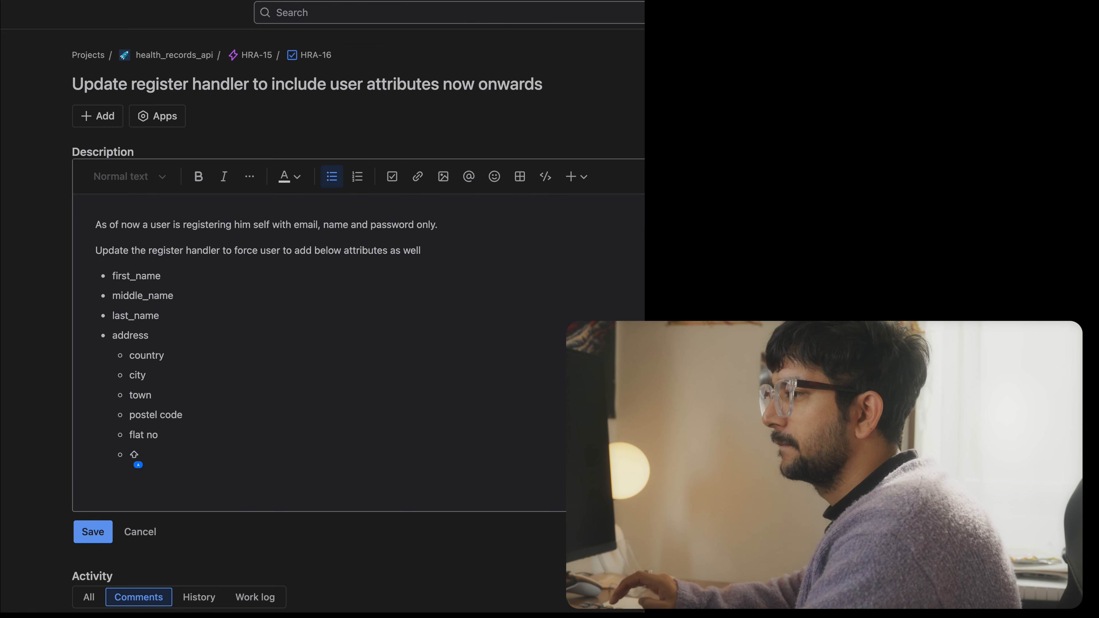
Step: Complete the nested bullet after the arrow with "this should be exactly same as the goverment ID user will be providing"
type("this sohu")
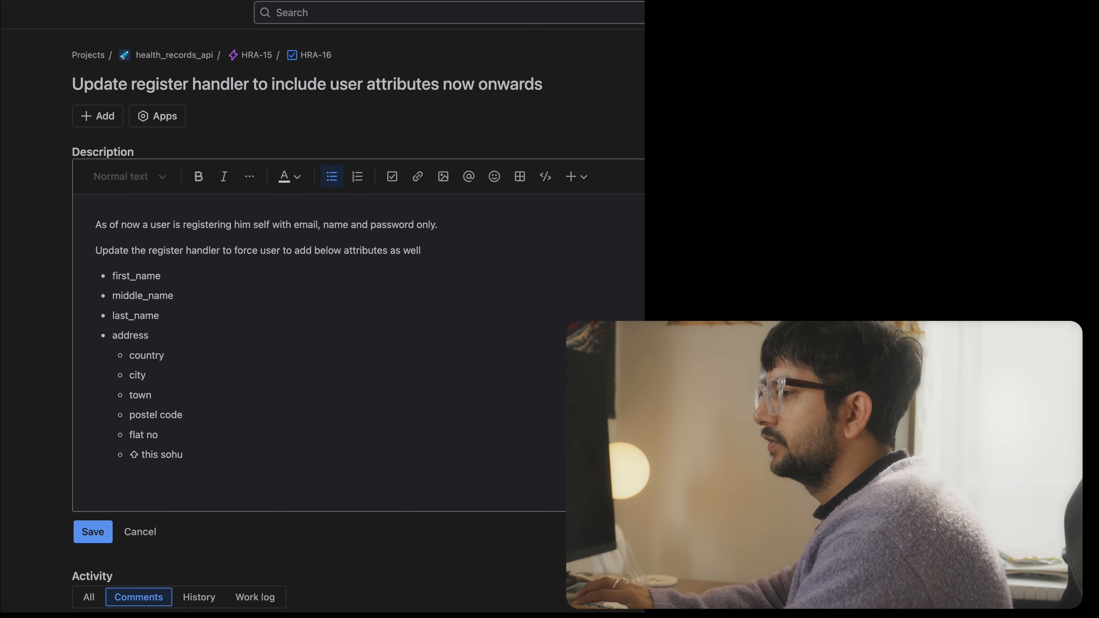
type("ldld be e")
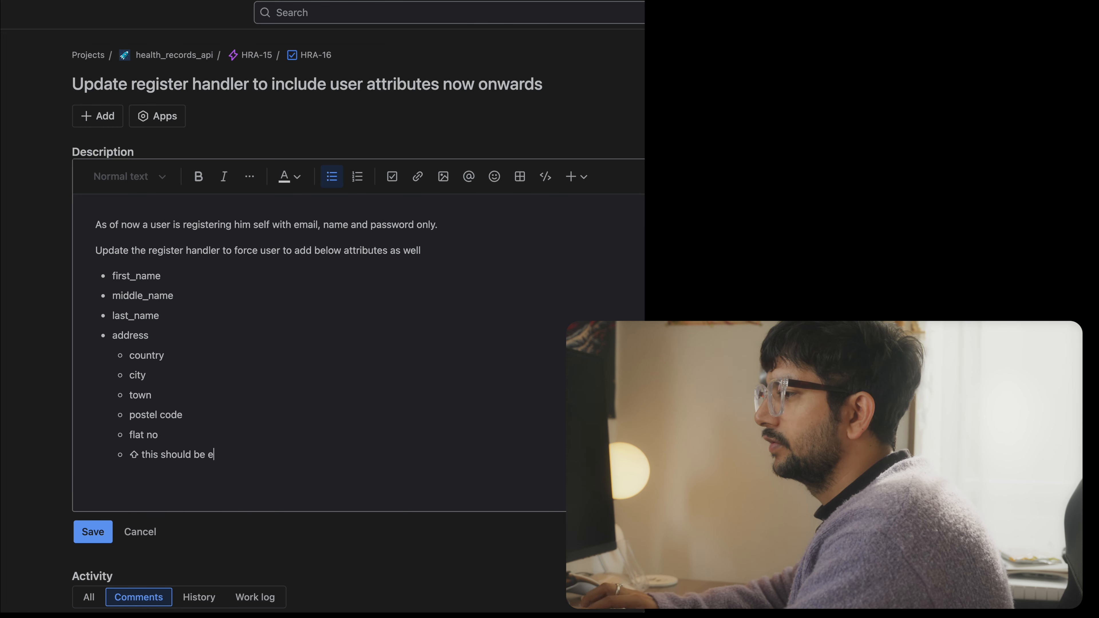
type("xactly same sa")
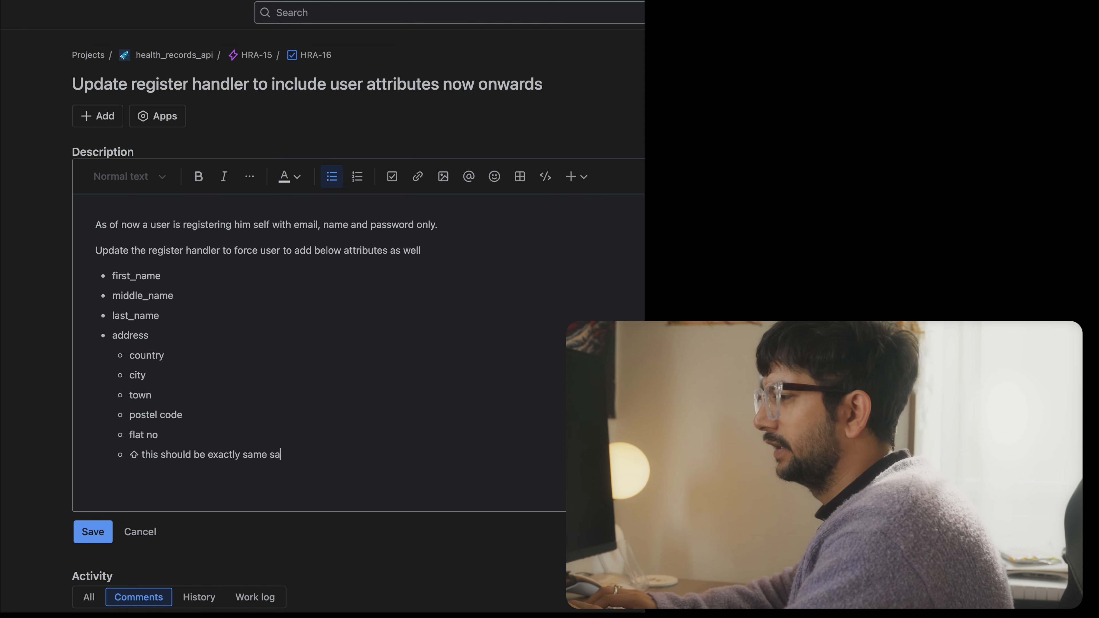
key("BackSpace")
key("BackSpace")
type("as the gov")
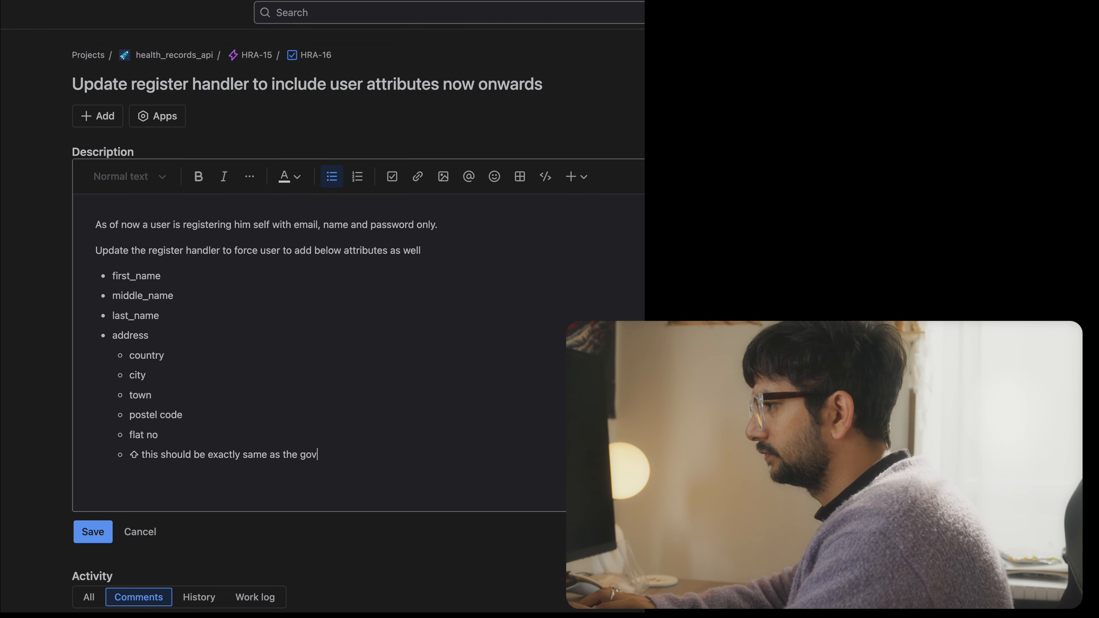
type("erment ID")
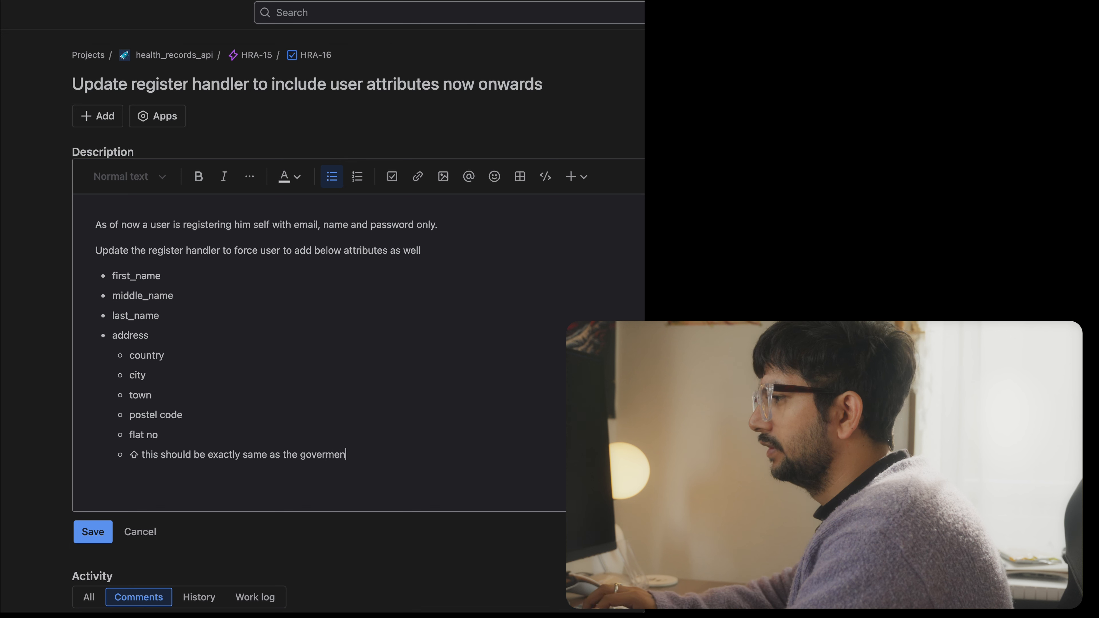
key("BackSpace")
type("ID")
key("BackSpace")
key("BackSpace")
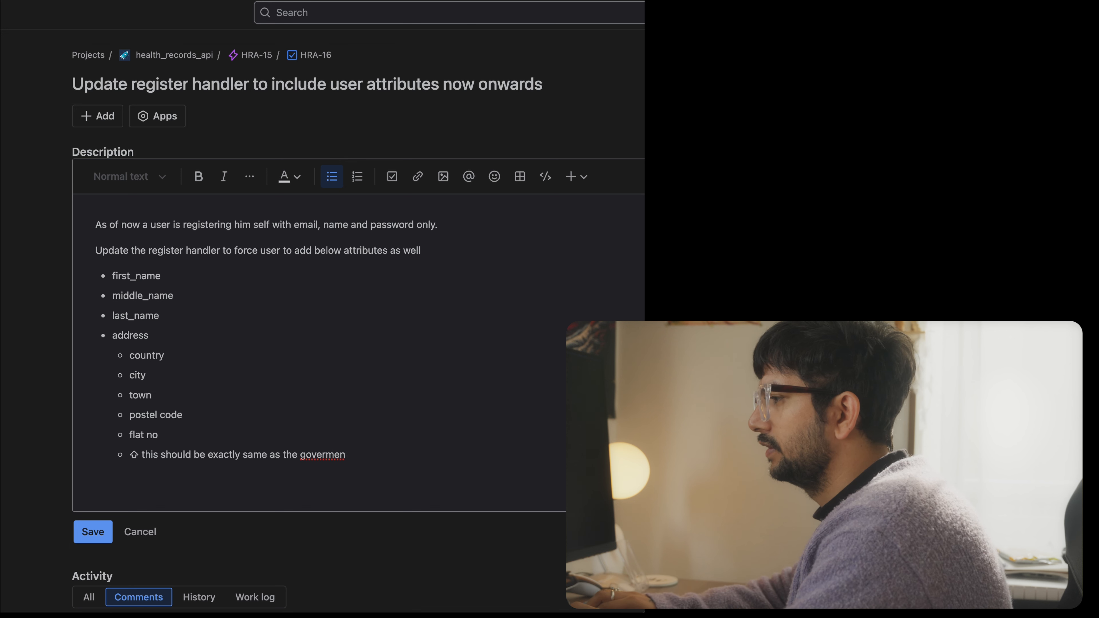
type("ID y")
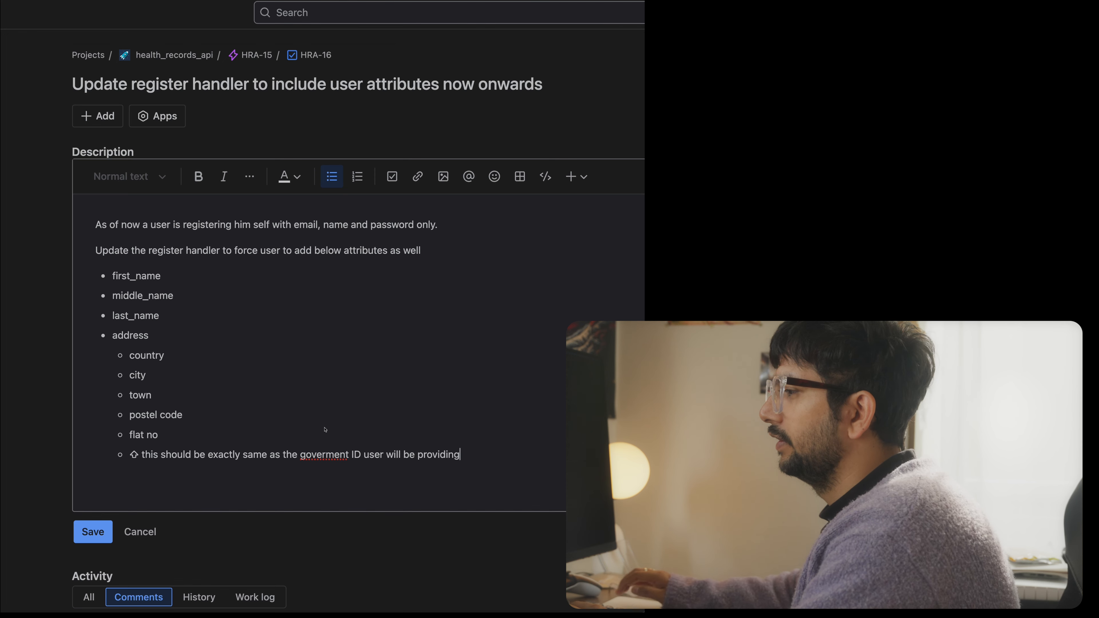
Step: Correct the misspelled word in the last bullet to "government" and save the HRA-16 description
right_click(324, 455)
left_click(346, 465)
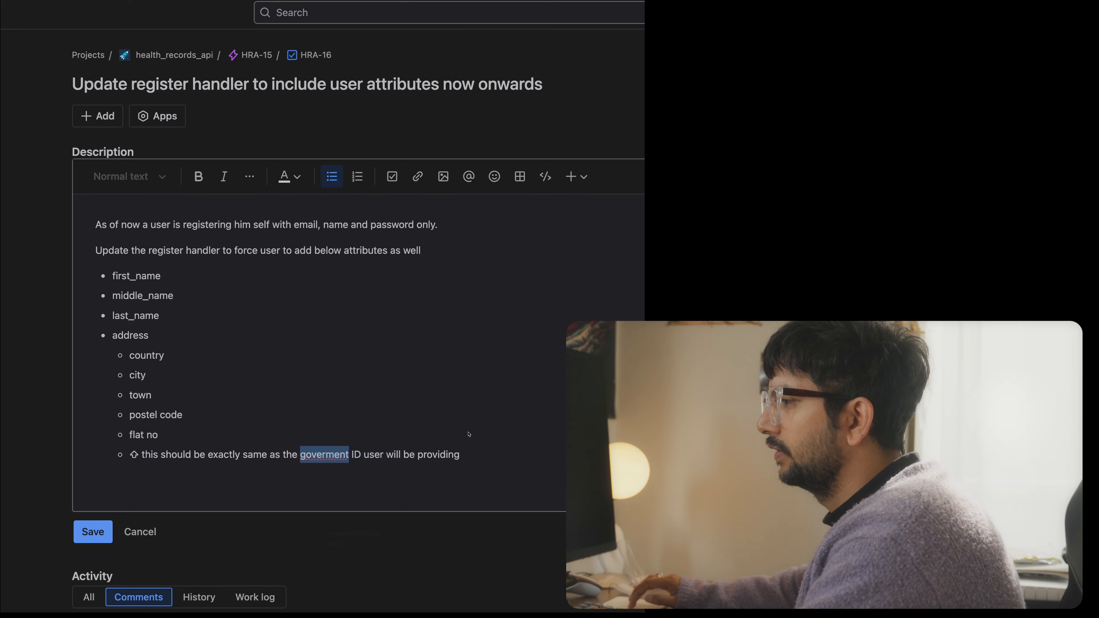
scroll(468, 432, "down", 3)
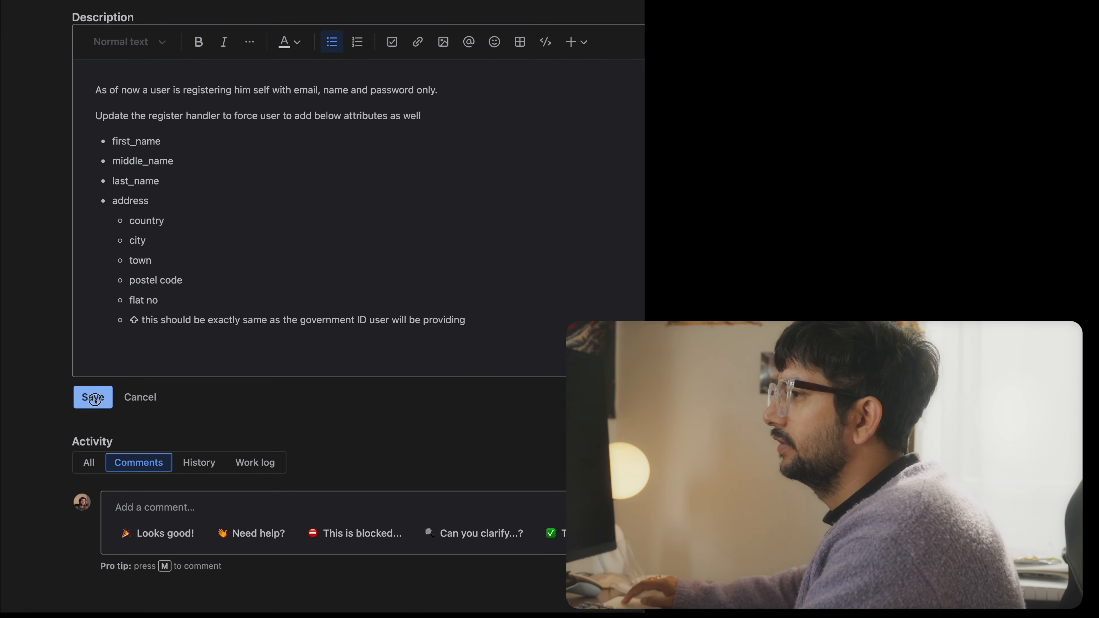
left_click(93, 397)
Step: Start adding a child subtask to HRA-16
scroll(244, 284, "up", 2)
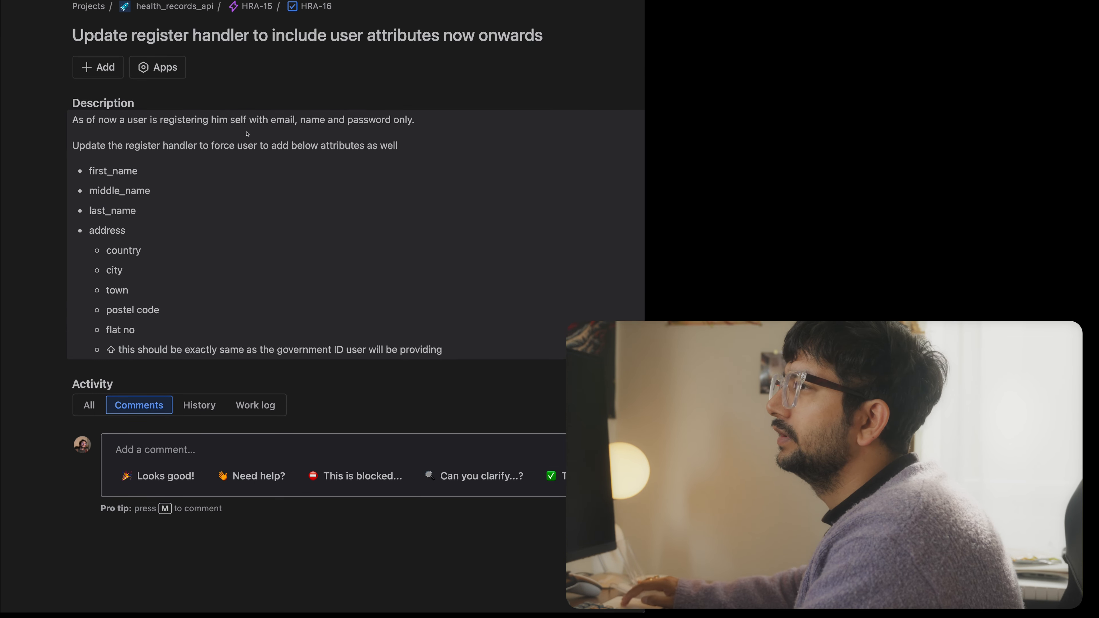
scroll(312, 184, "right", 1)
scroll(310, 184, "left", 1)
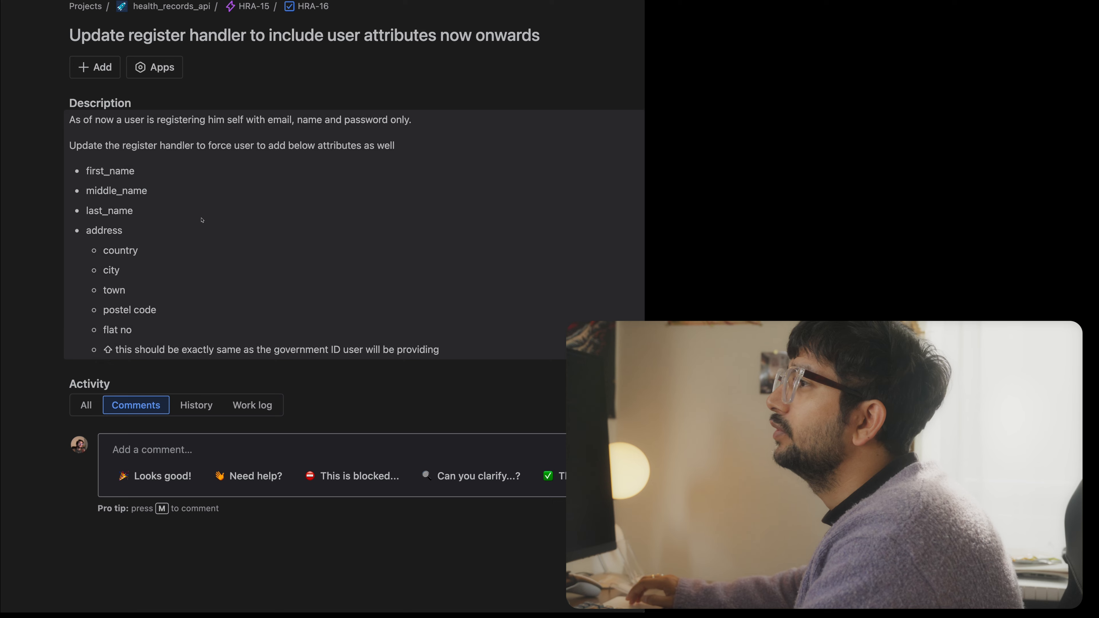
scroll(326, 149, "up", 2)
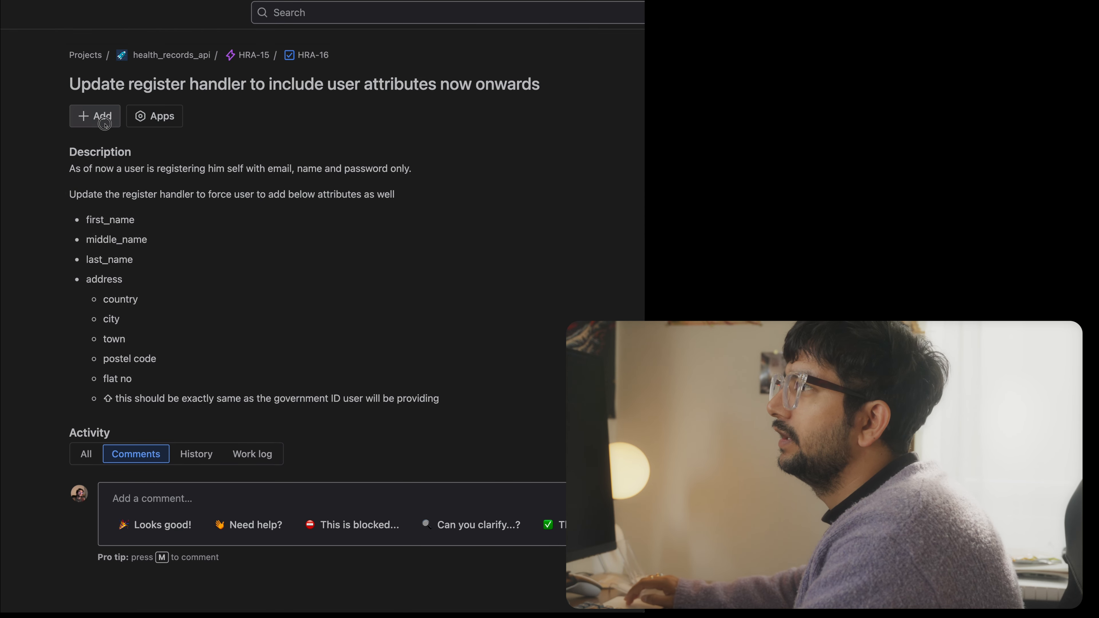
left_click(104, 124)
left_click(112, 179)
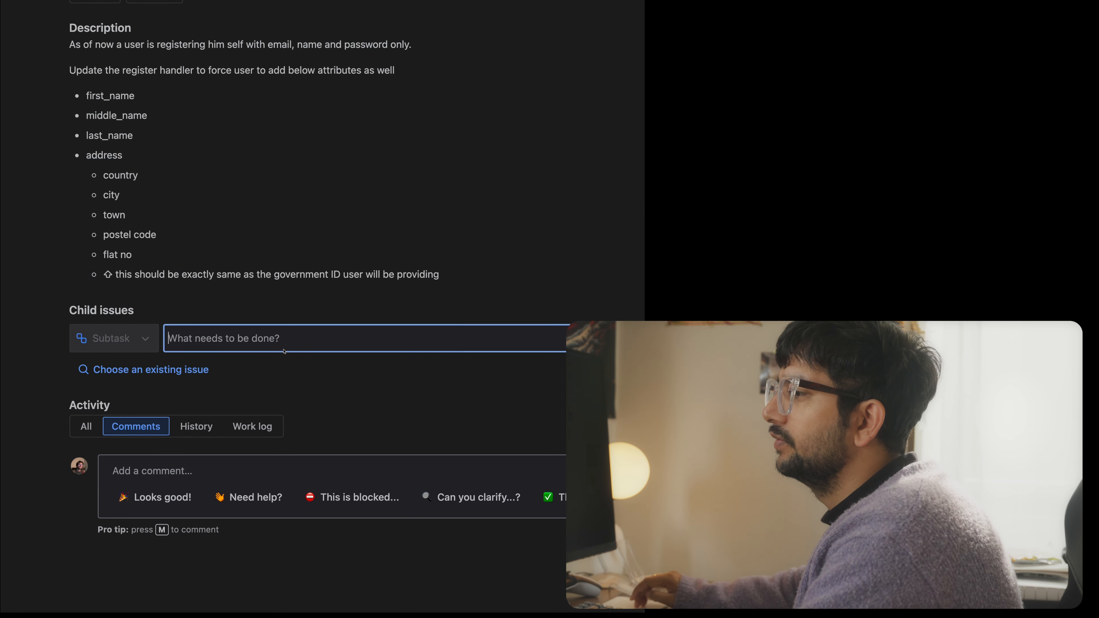
Step: Title the subtask "What about user's onboarding?" and create it
type("What abo")
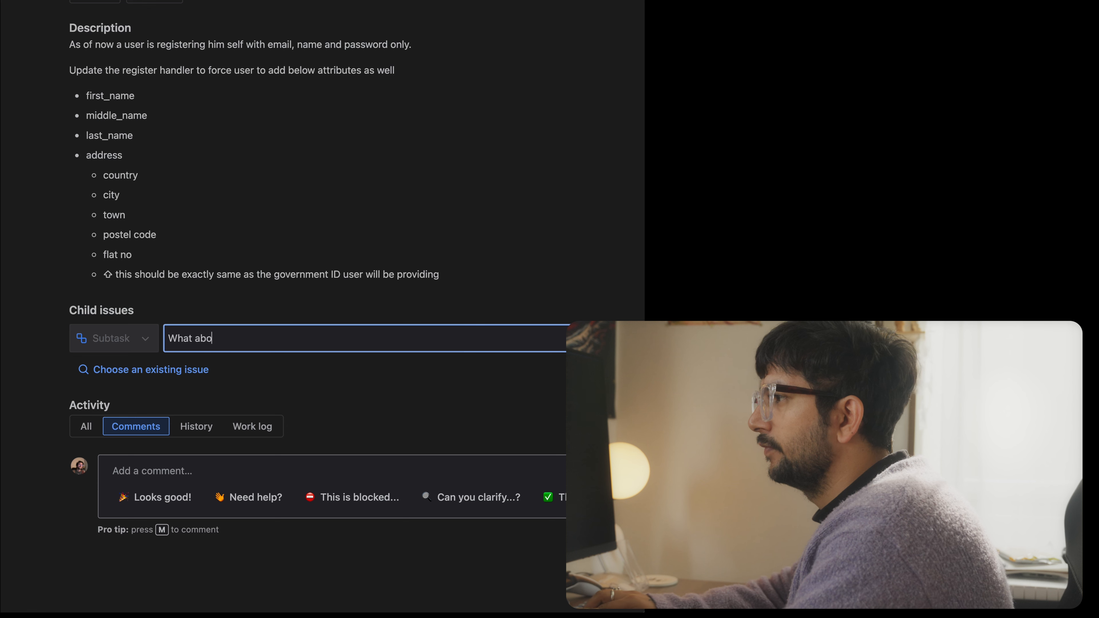
type("ut having")
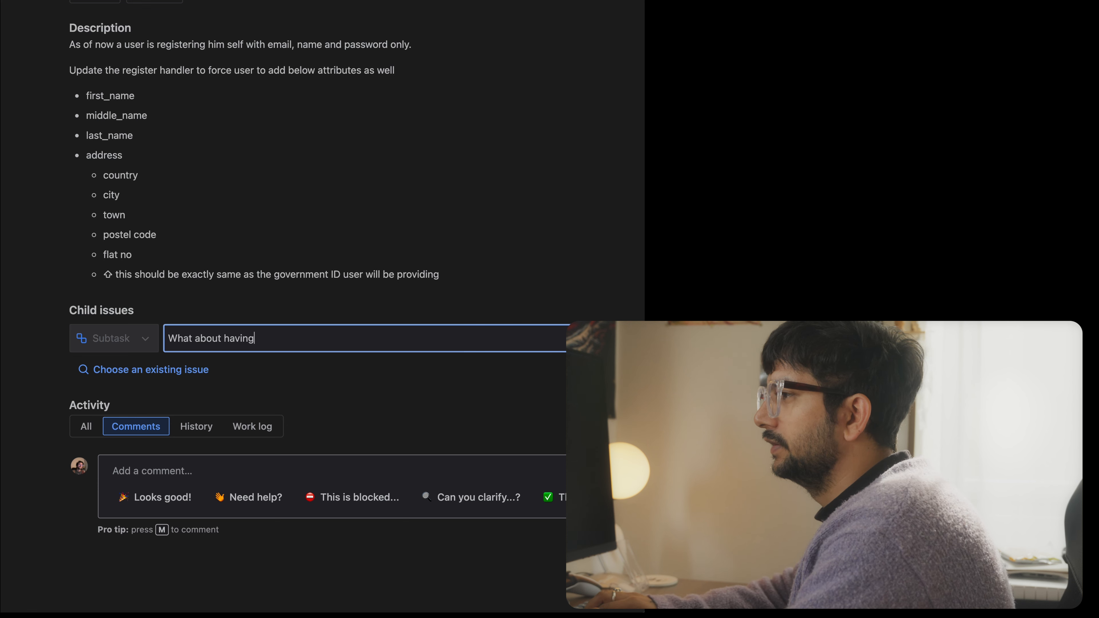
type(" user'")
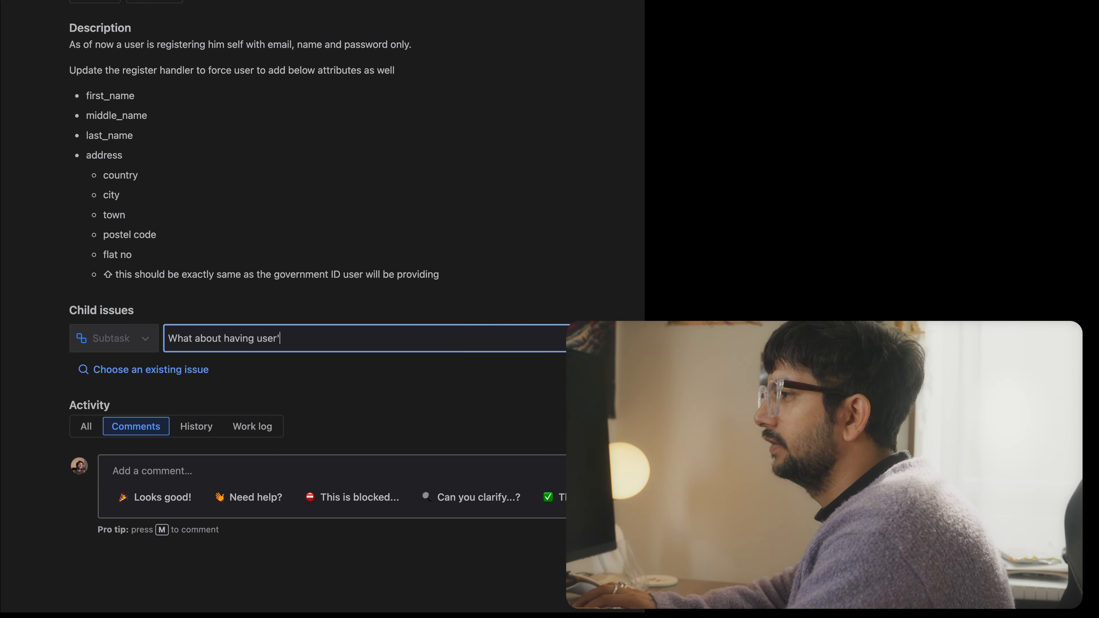
type("s")
key("BackSpace")
key("BackSpace")
key("BackSpace")
key("BackSpace")
key("BackSpace")
key("BackSpace")
key("BackSpace")
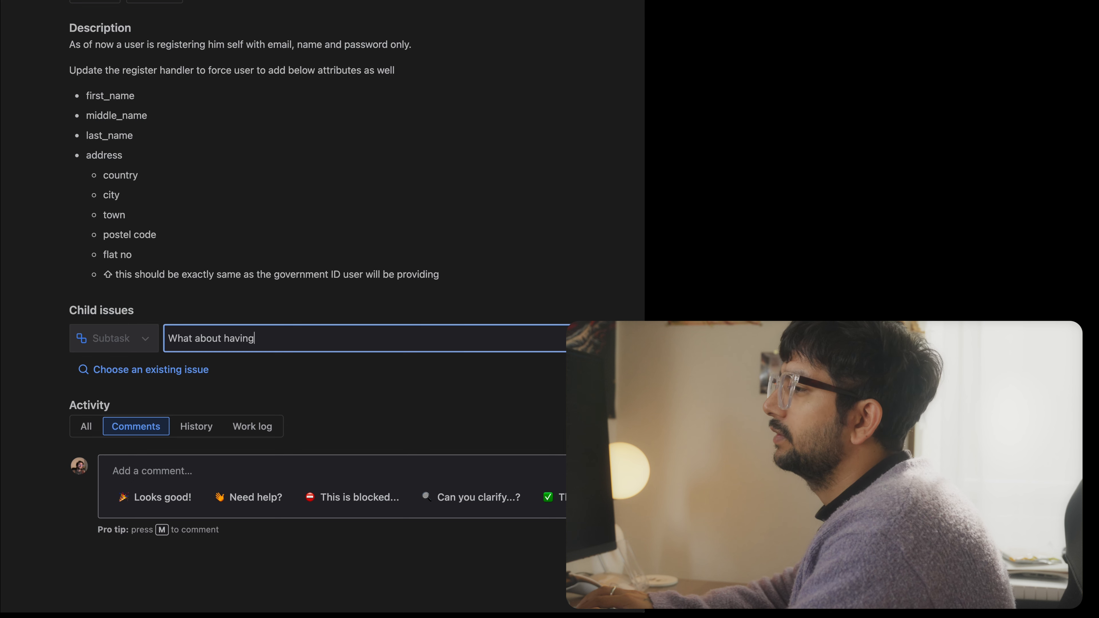
key("BackSpace")
key("BackSpace")
key("BackSpace")
key("BackSpace")
key("BackSpace")
key("BackSpace")
key("BackSpace")
key("BackSpace")
key("BackSpace")
key("BackSpace")
key("BackSpace")
key("BackSpace")
type("about user'")
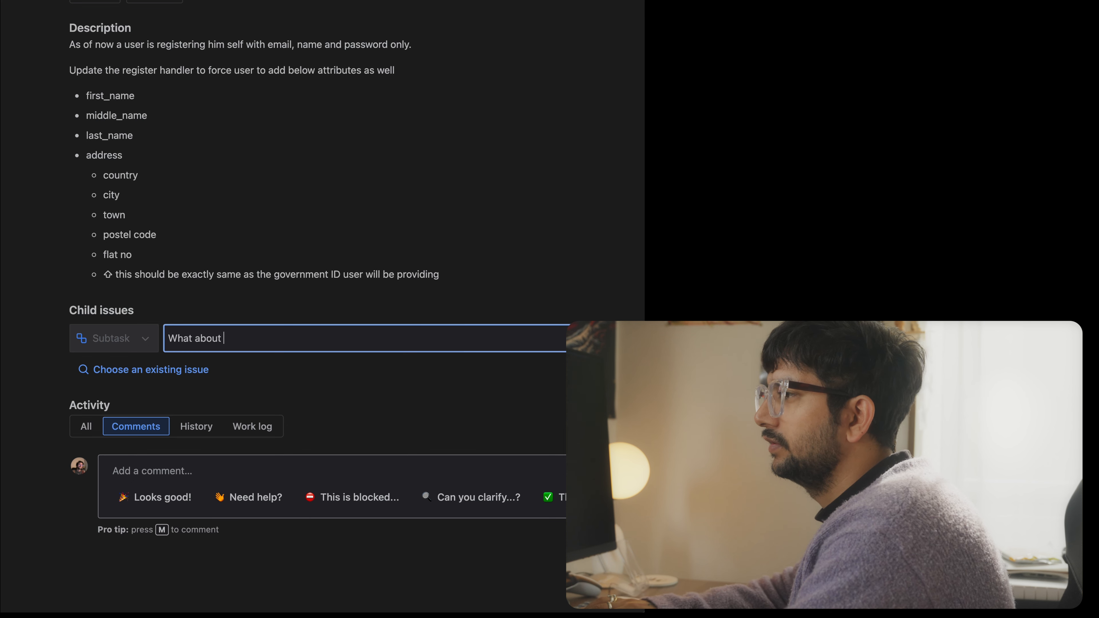
type("s onboarding?")
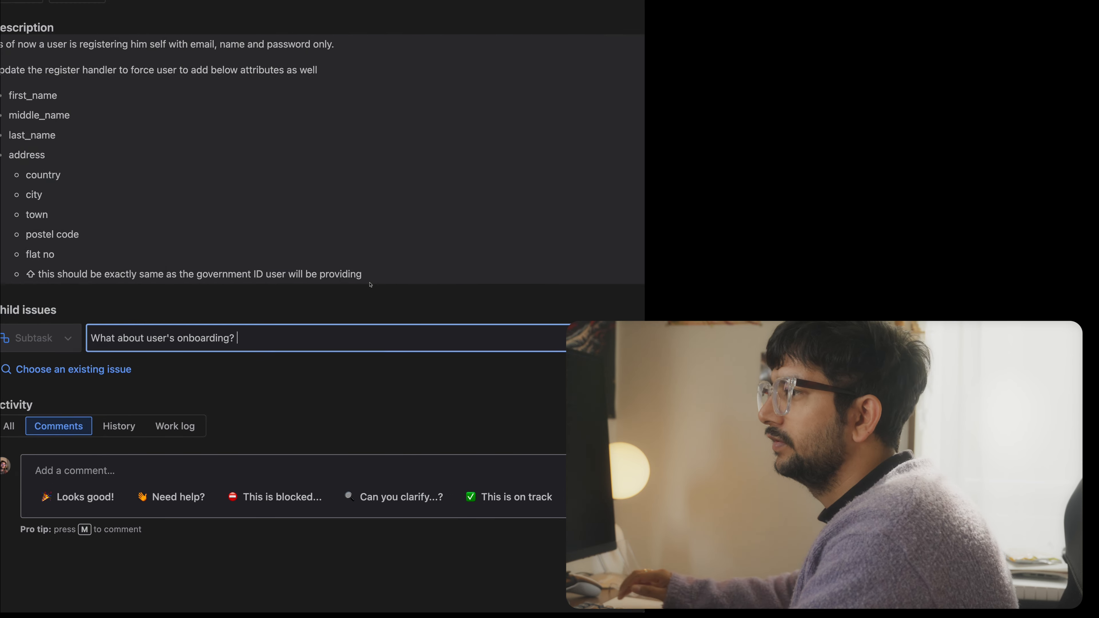
key("Return")
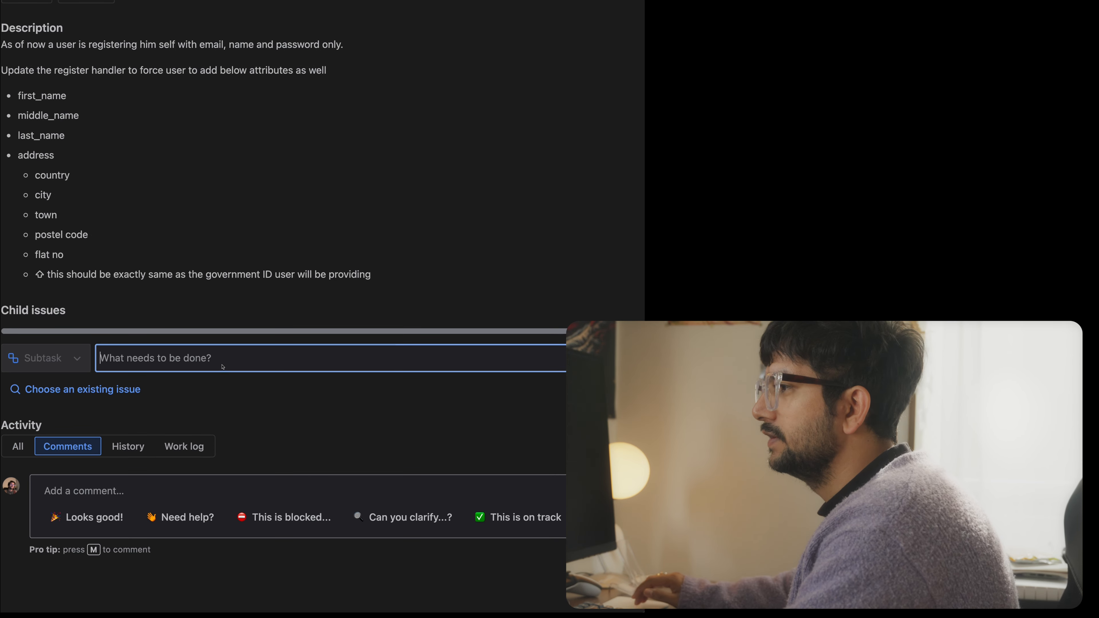
Step: Open the onboarding subtask and begin its description with "before let users to enter their health data,"
left_click(190, 388)
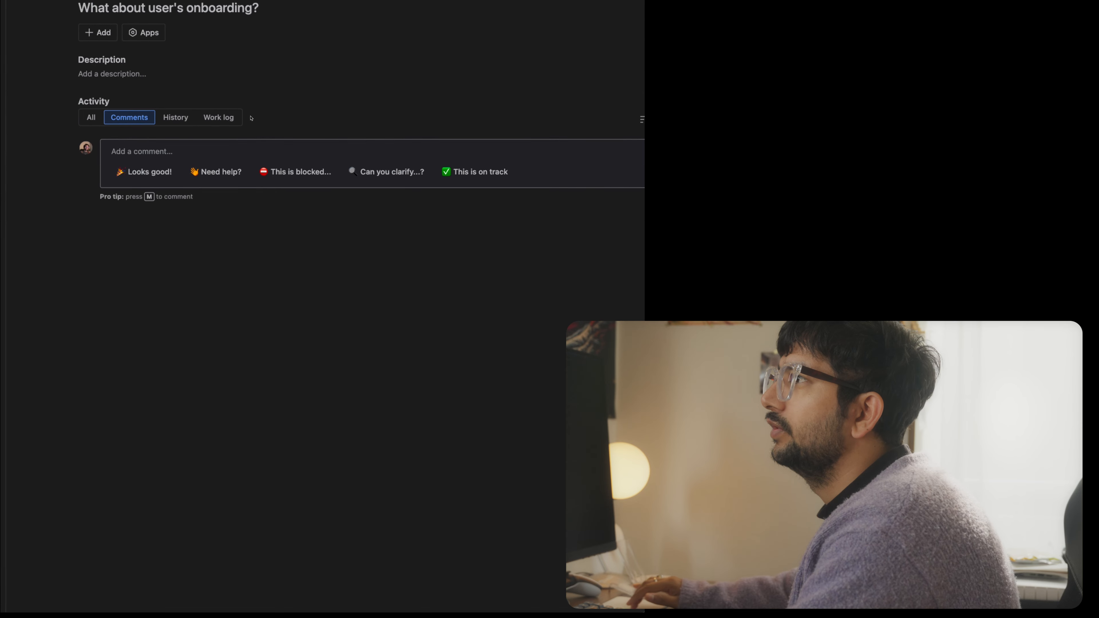
left_click(103, 138)
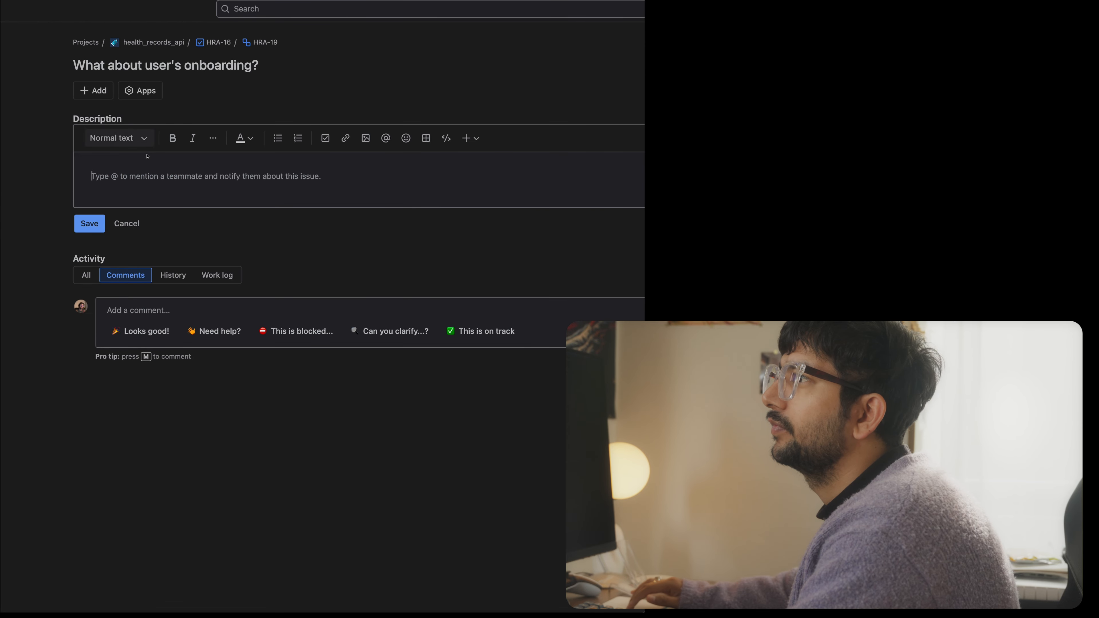
type("before")
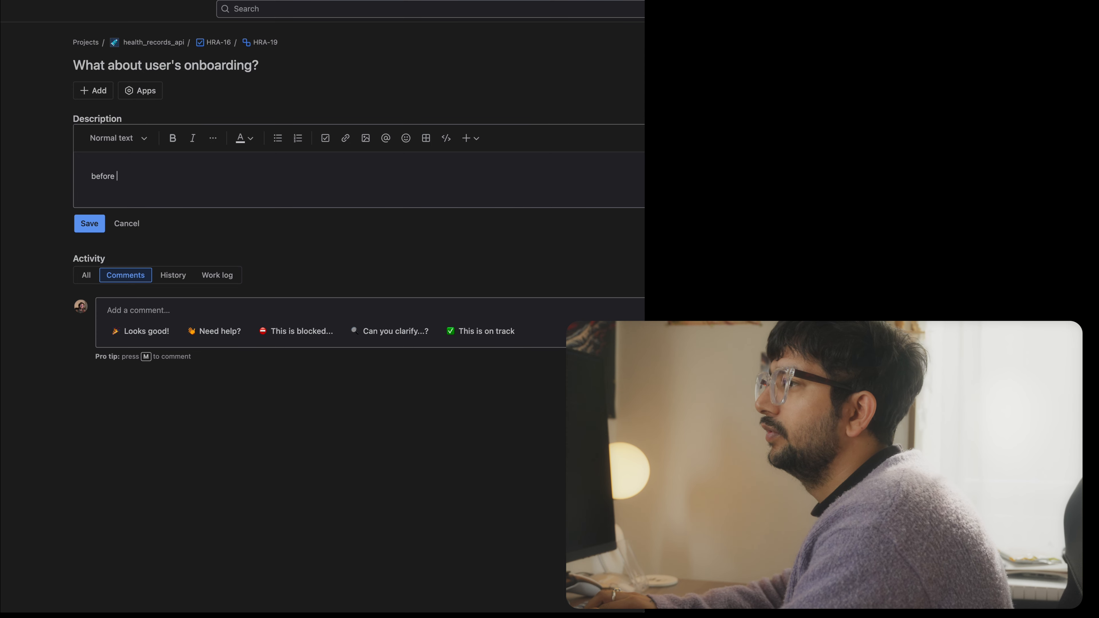
type(" let users to e")
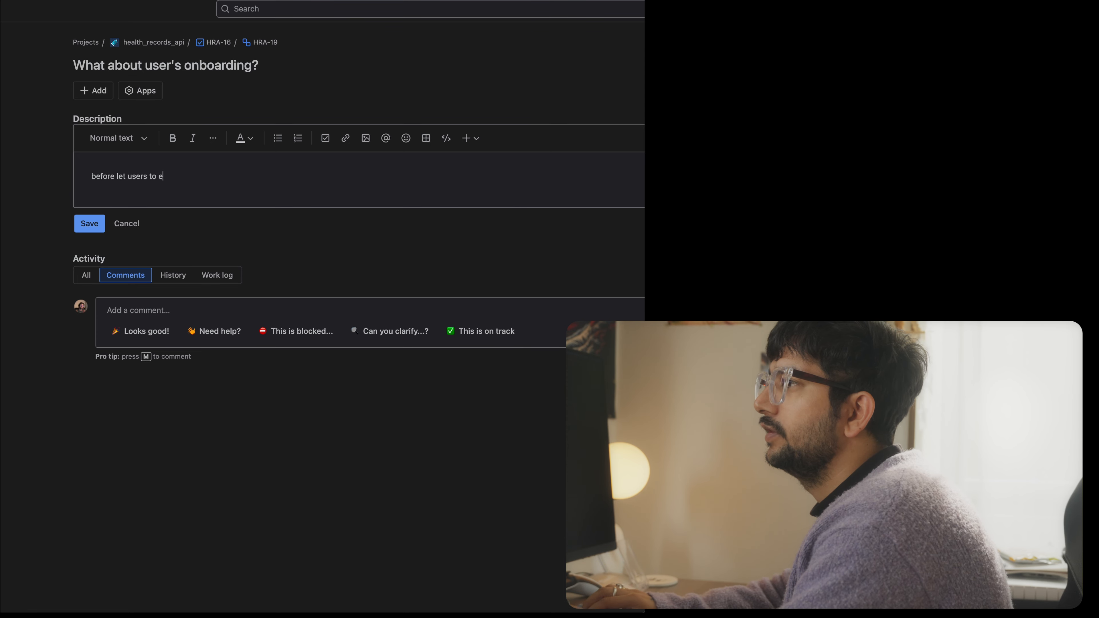
type("nter thei")
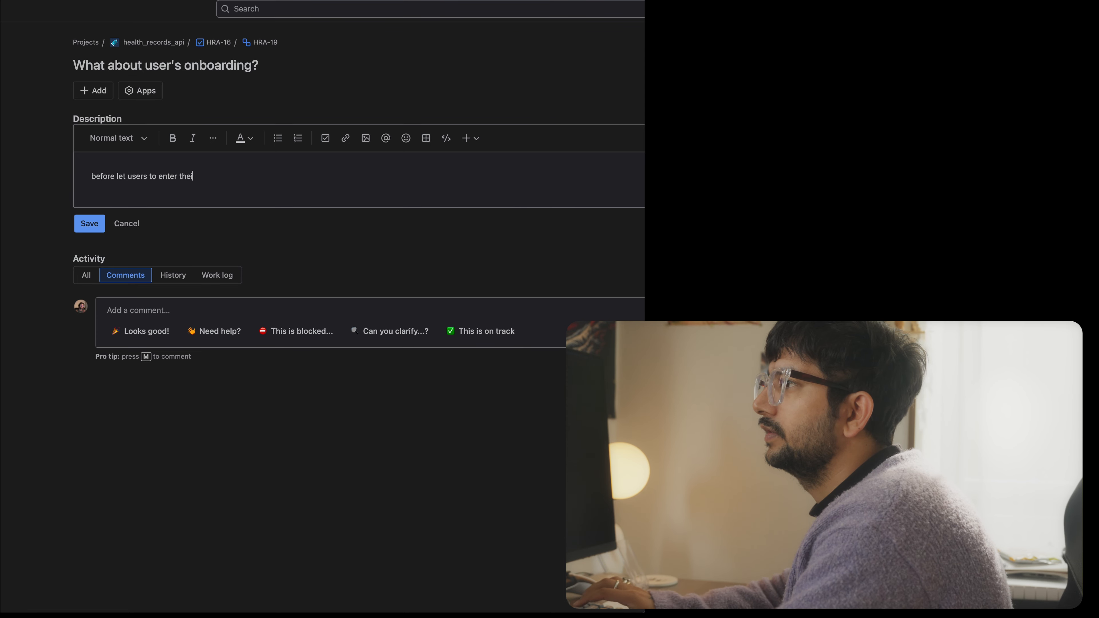
type("r hea")
key("BackSpace")
type("eatlh ")
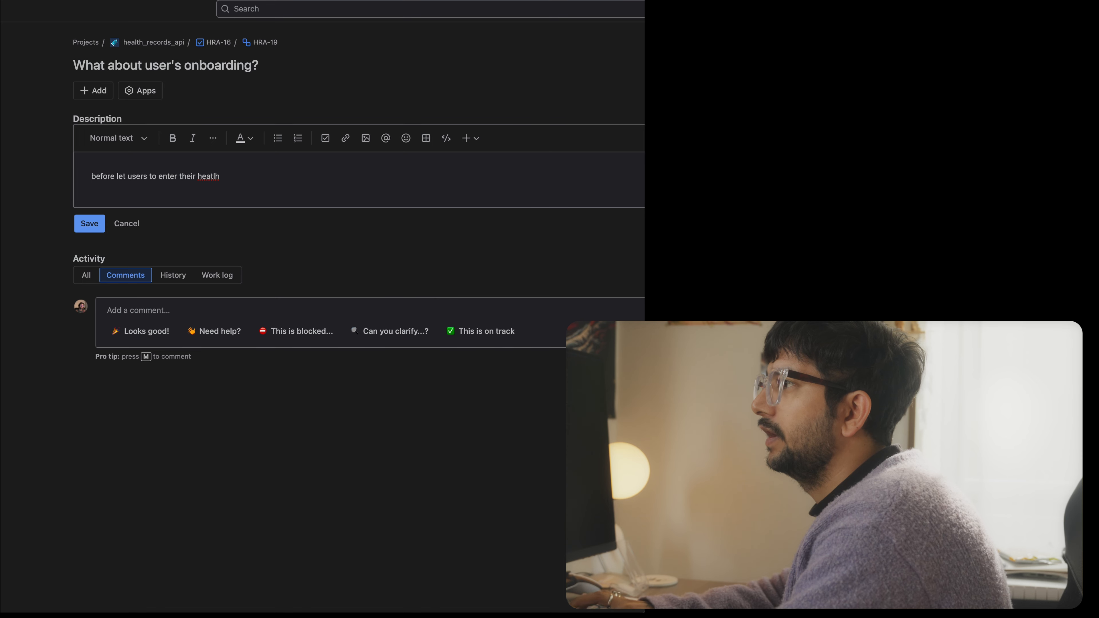
key("BackSpace")
key("BackSpace")
key("BackSpace")
key("BackSpace")
type("lth data, we ne")
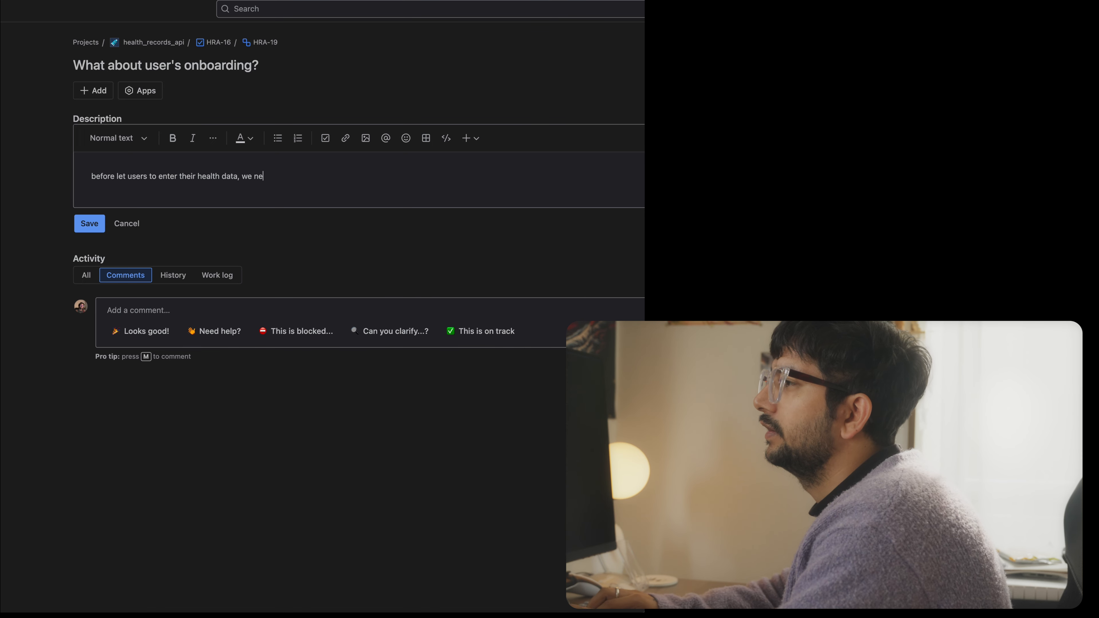
Step: Continue the subtask description with "we need to onboard them with a local government ID"
type("ed to onboard thme")
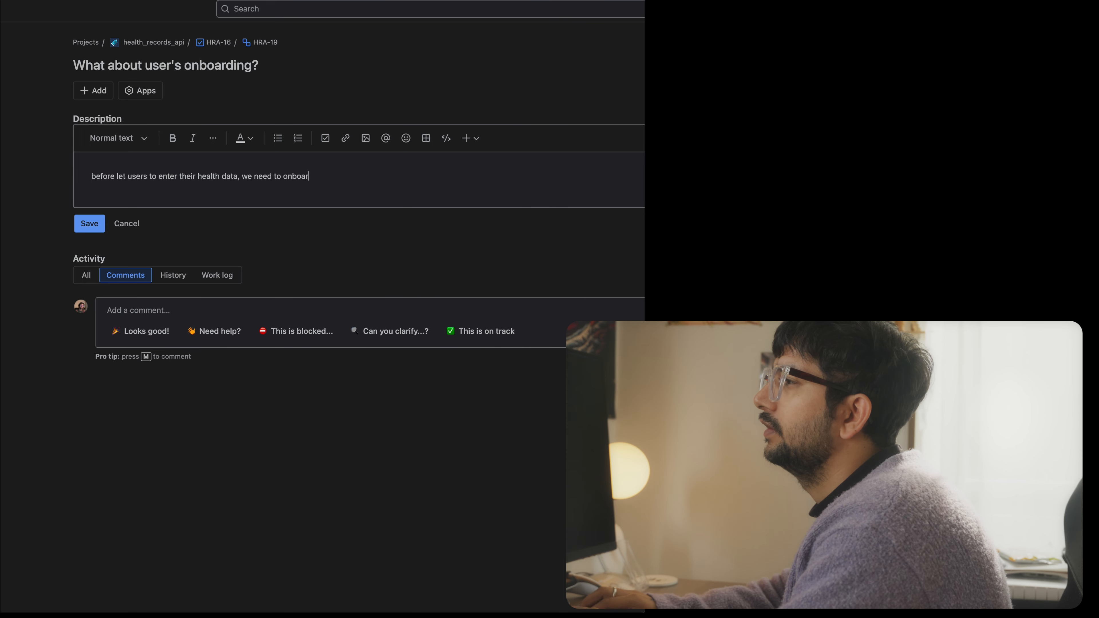
key("BackSpace")
key("BackSpace")
type("em wit a ")
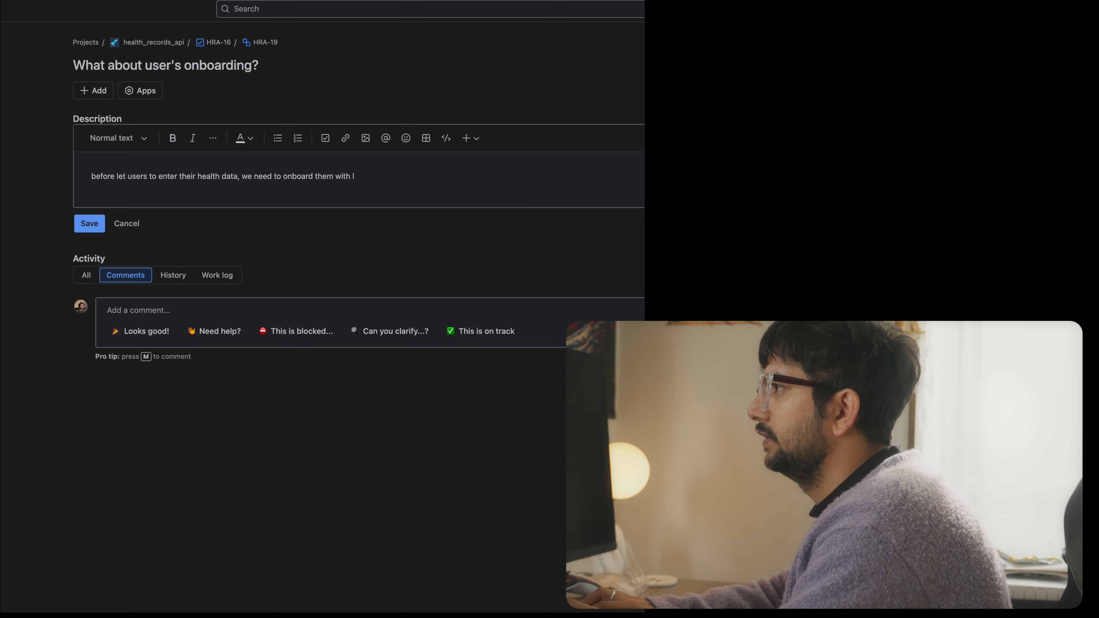
type("a local government ID")
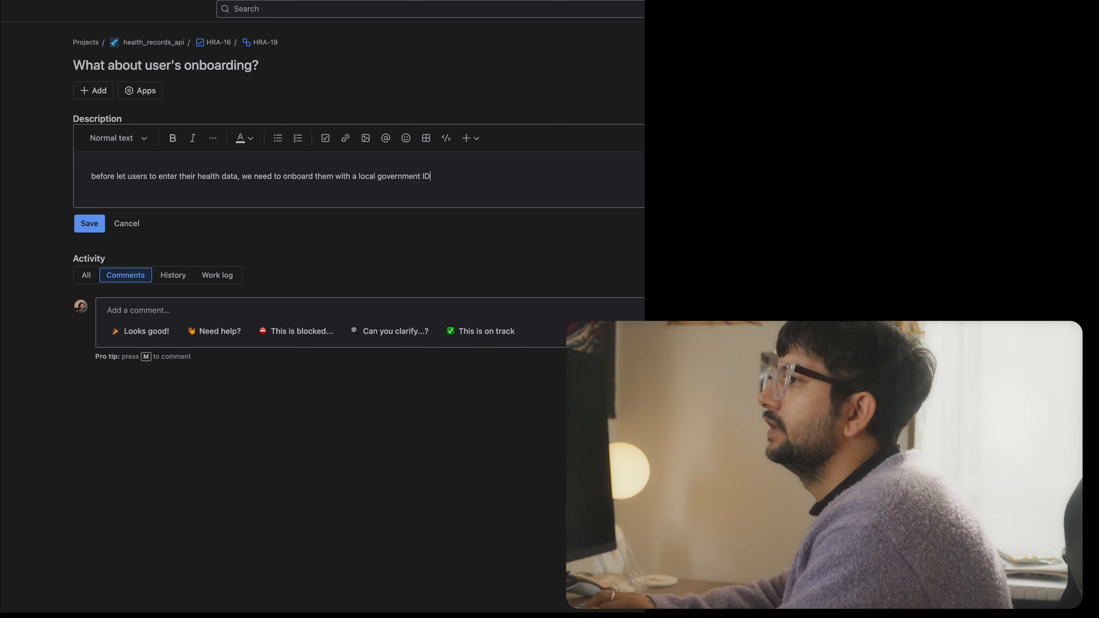
Step: Finish the description with ", so we can validate them." and save it
type(", so we can")
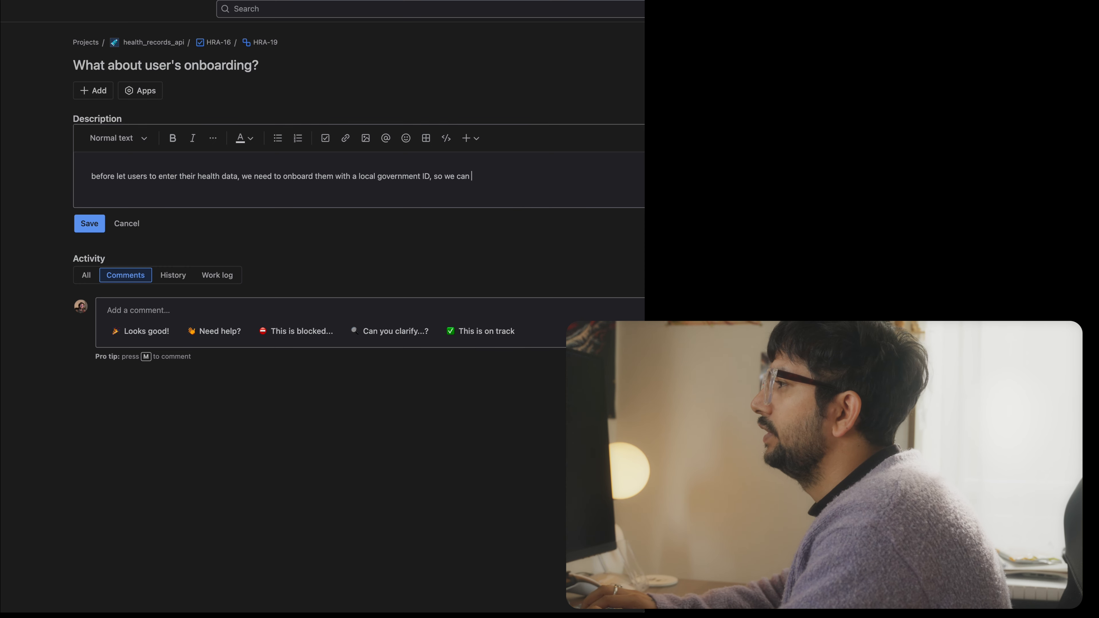
type(" v")
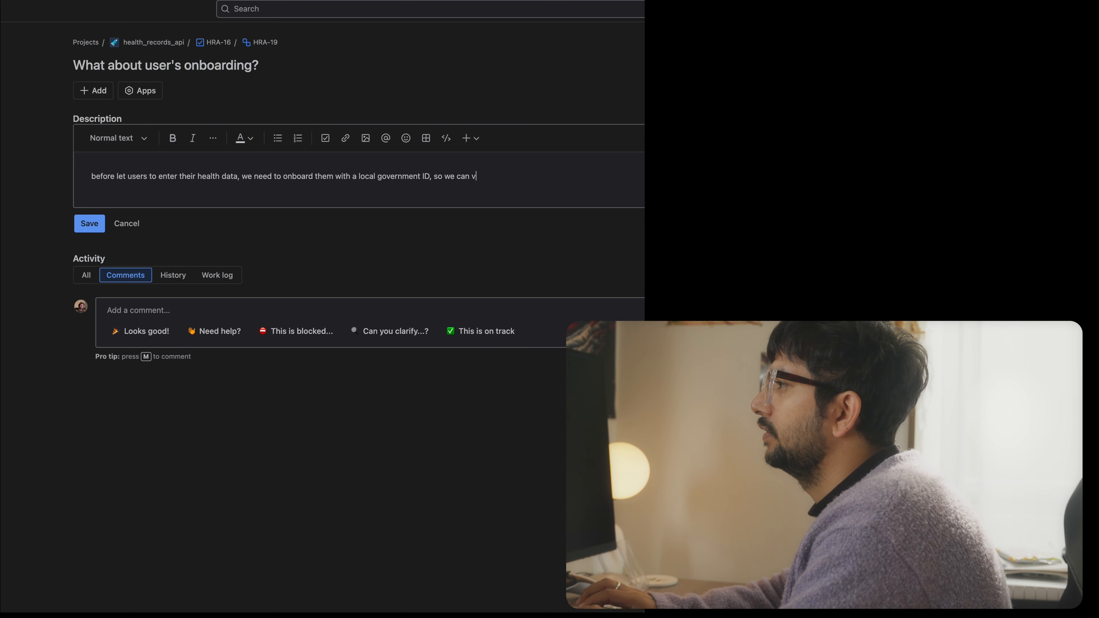
type("alidate them")
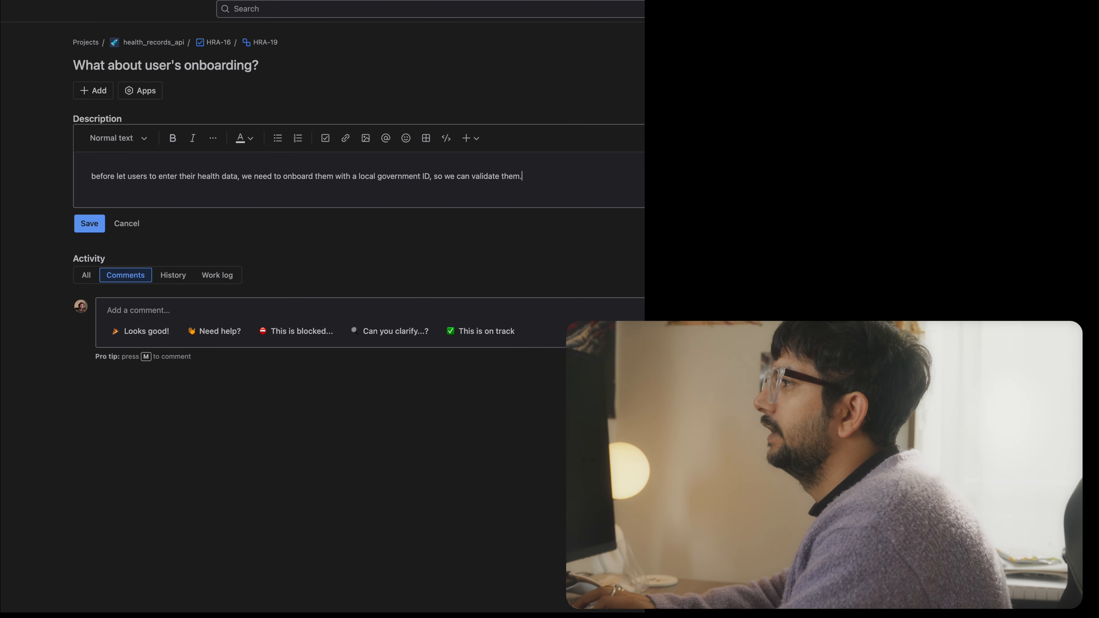
type(".")
left_click(89, 231)
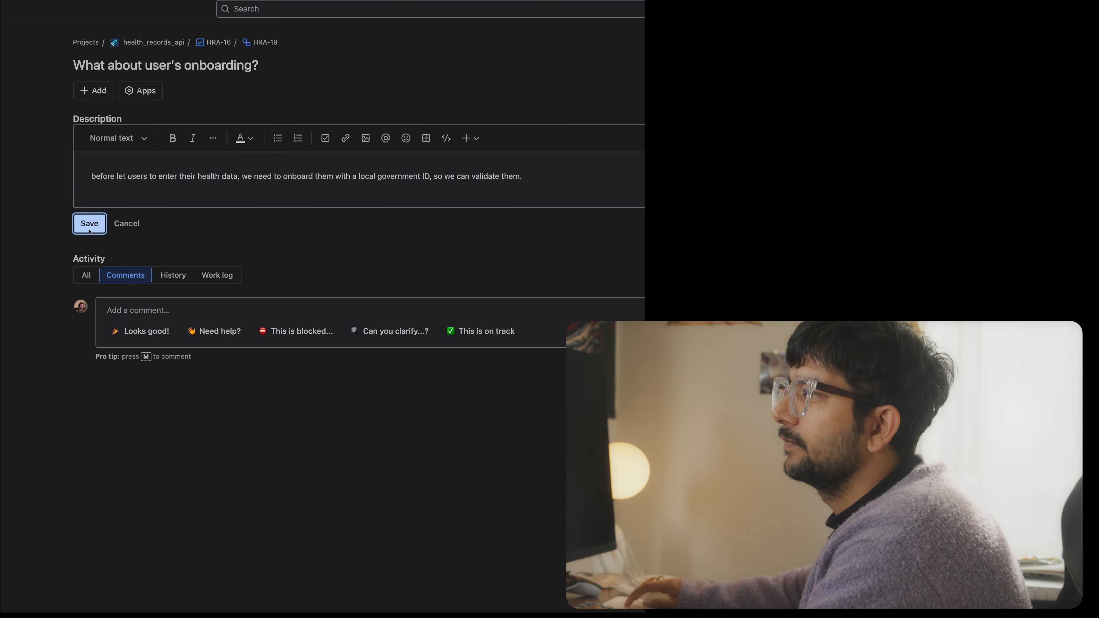
Step: Dismiss the issue view's welcome tour prompt without starting the tour
left_click(226, 382)
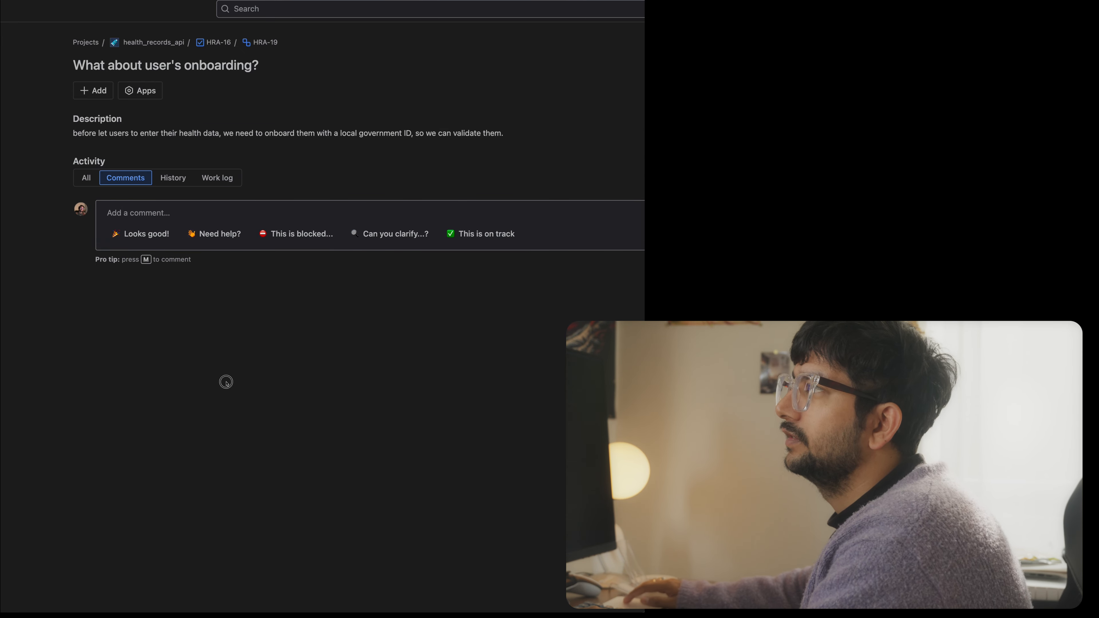
left_click(594, 56)
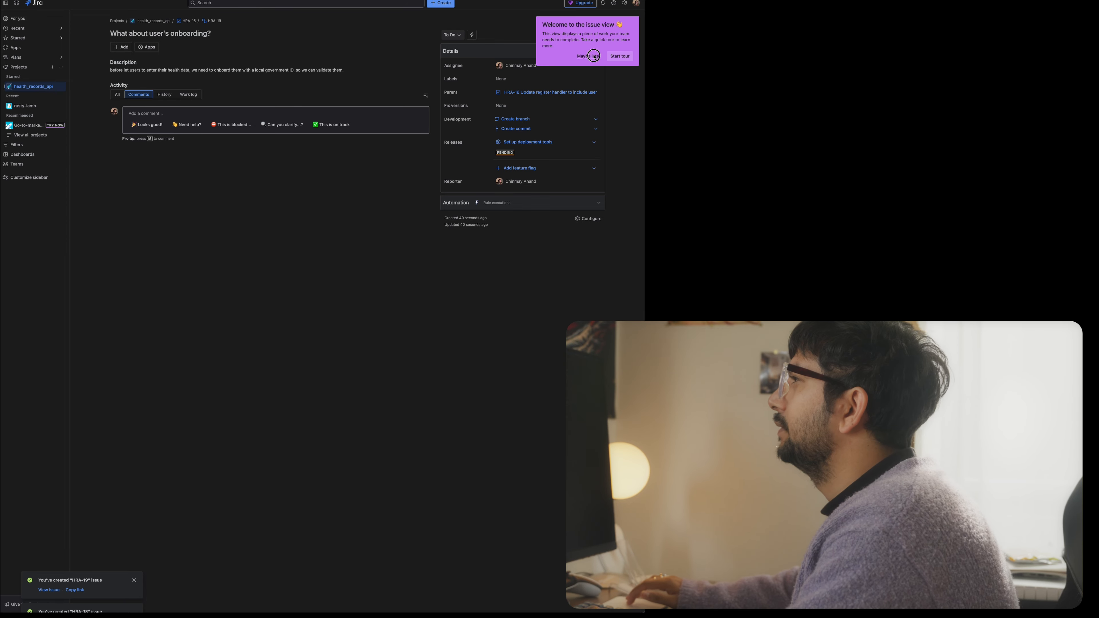